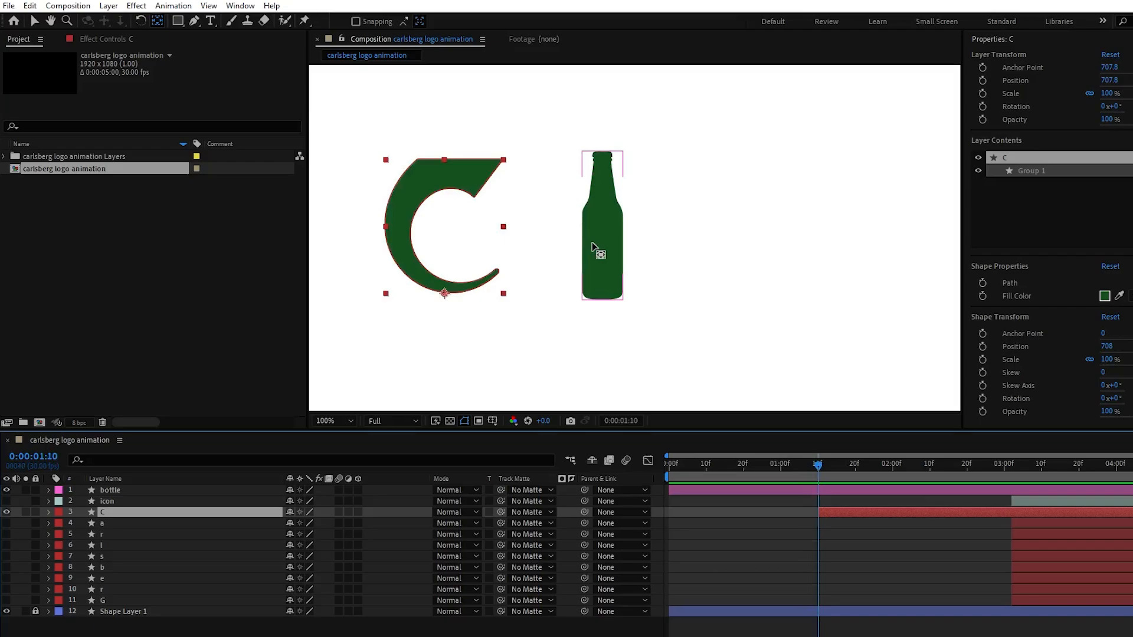
Split the bottle layer at 0:00:01:10 and delete the portion after that time
click(597, 248)
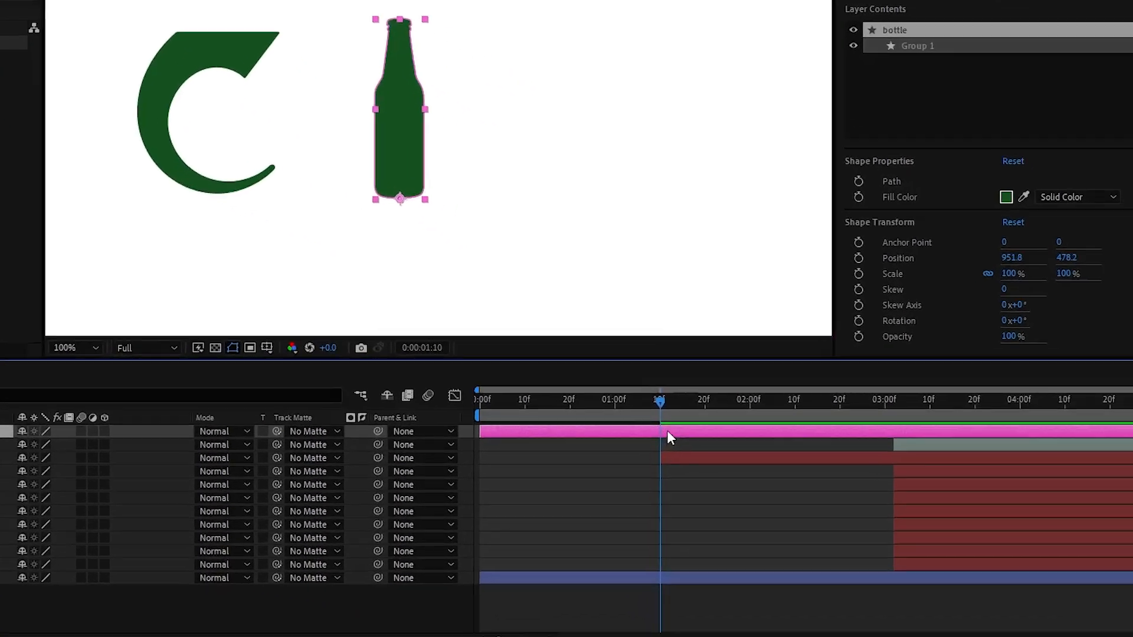
key(ctrl+shift+d)
key(Delete)
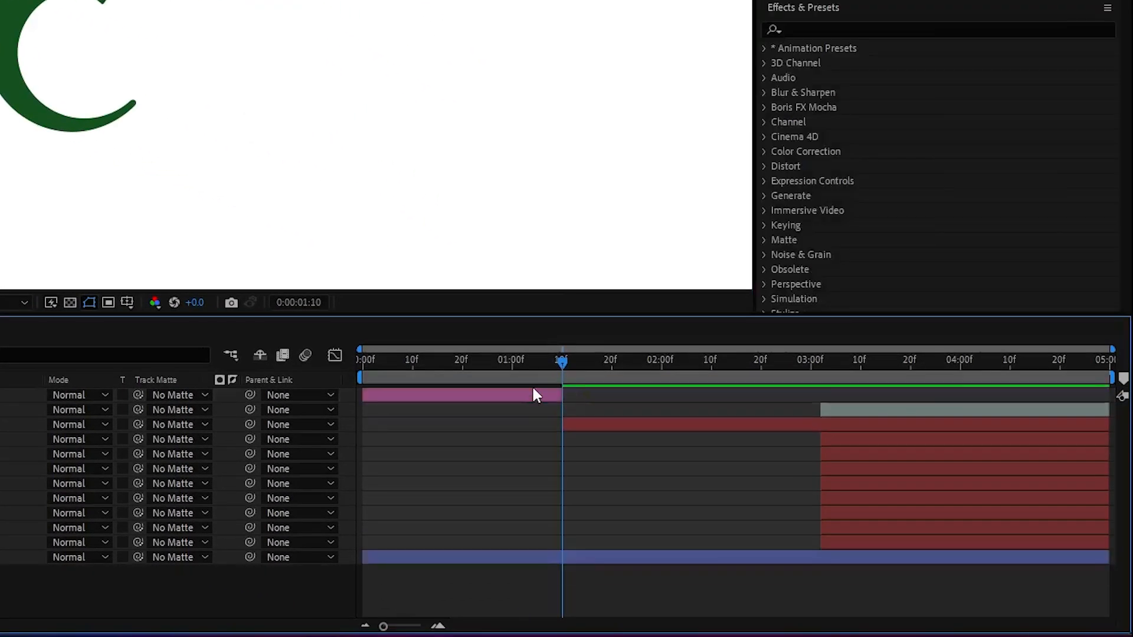
Add a Position keyframe to the bottle layer and place it at 0:00:01:09
click(538, 394)
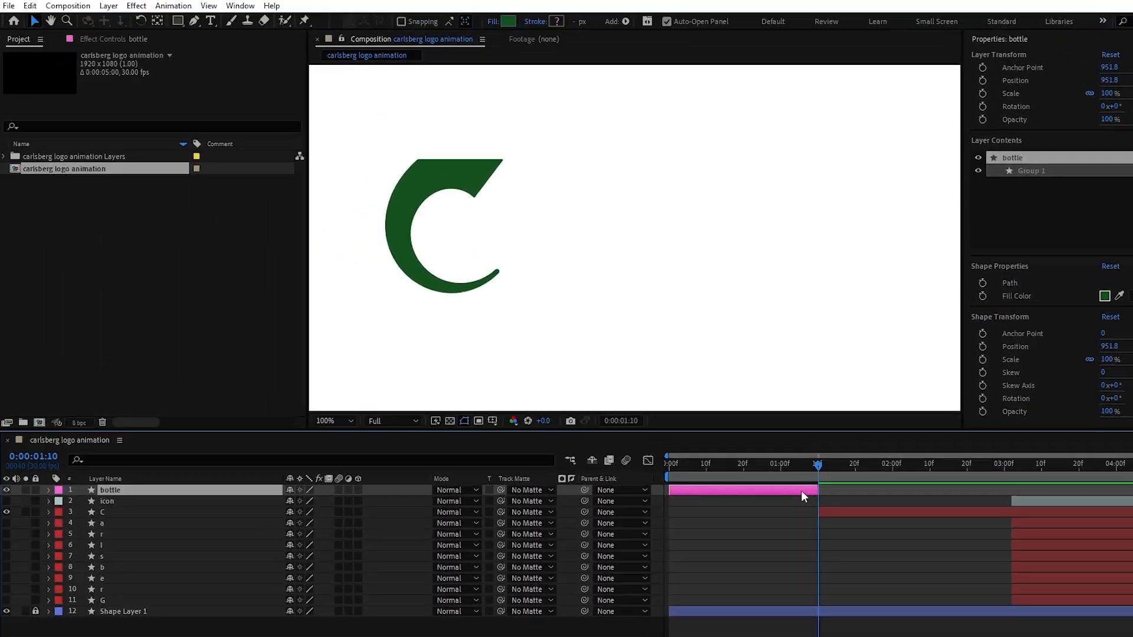
key(p)
click(81, 501)
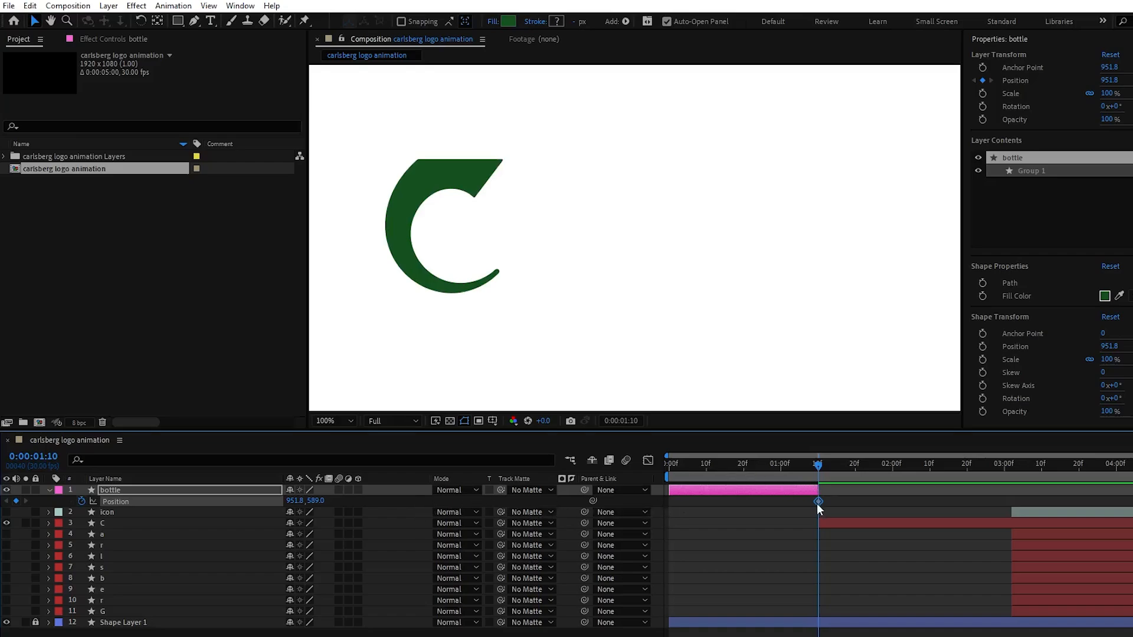
drag(819, 462, 815, 464)
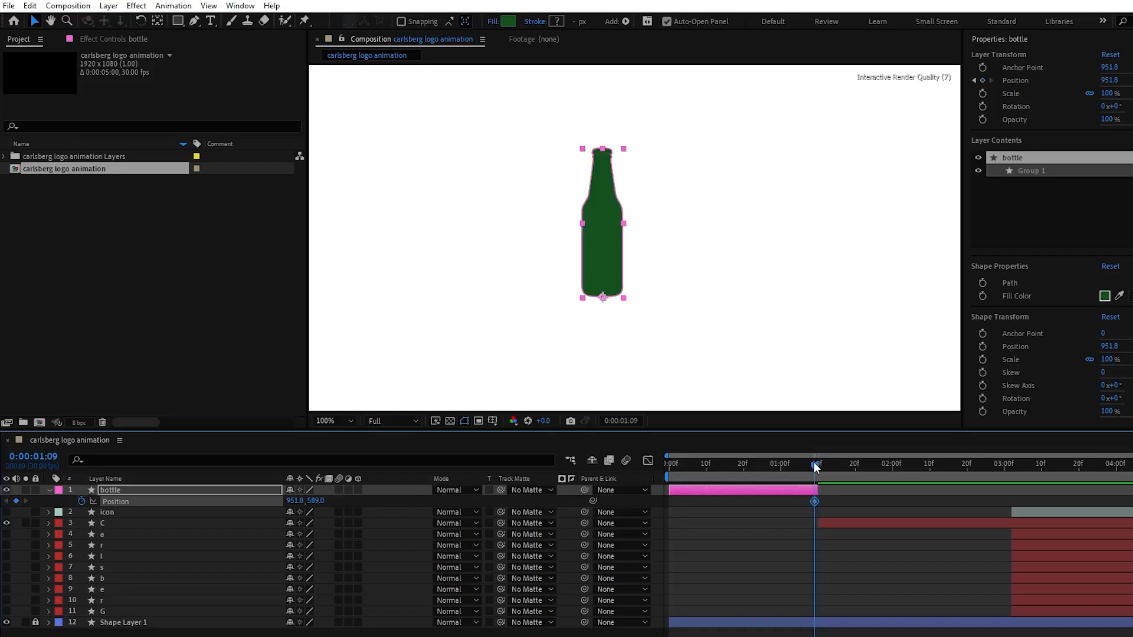
Start the C layer a few frames earlier and move the bottle over the C at 0:00:01:09, at about X 711.8
drag(821, 527, 805, 527)
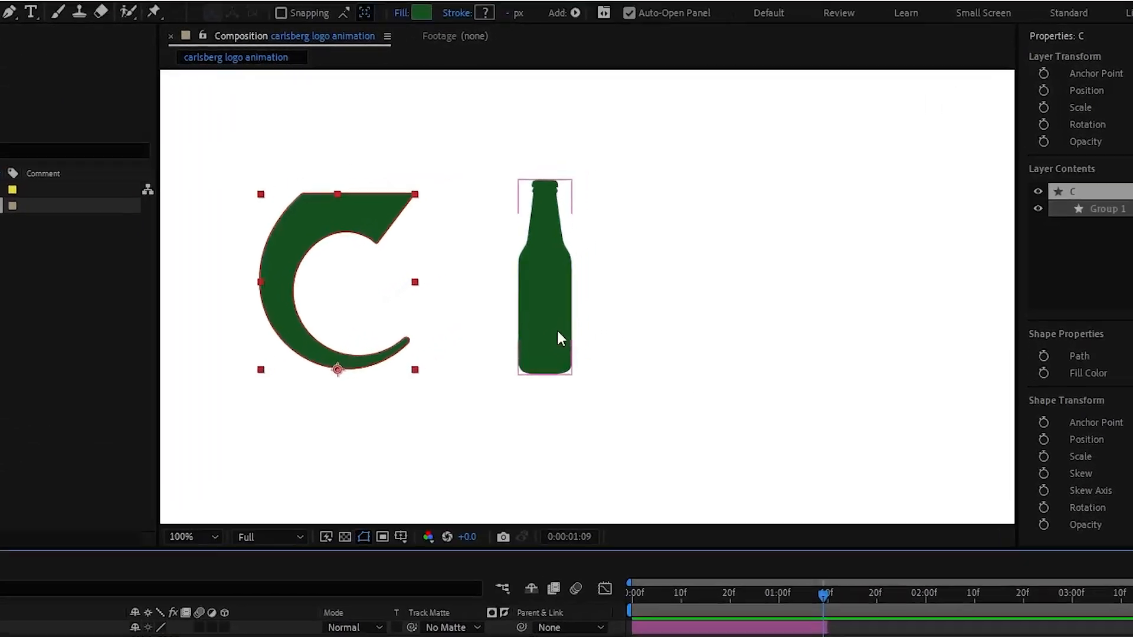
drag(557, 332, 361, 329)
drag(296, 363, 278, 372)
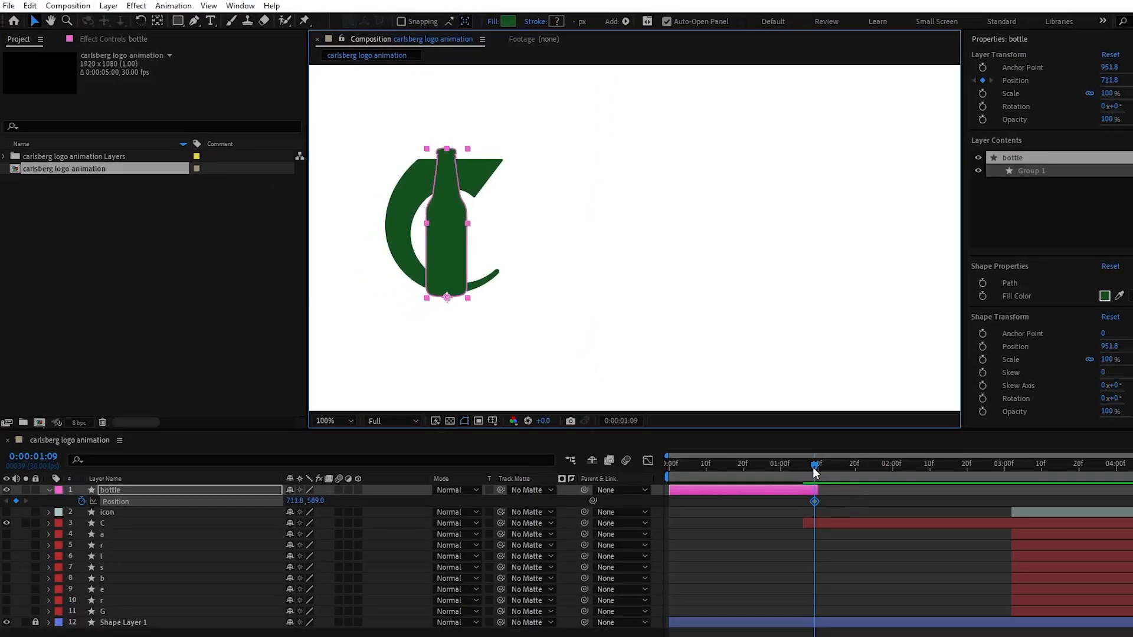
Move the bottle away from the C to about X 1257.8 at 0:00:00:00 and apply Easy Ease to both Position keyframes
drag(815, 467, 667, 468)
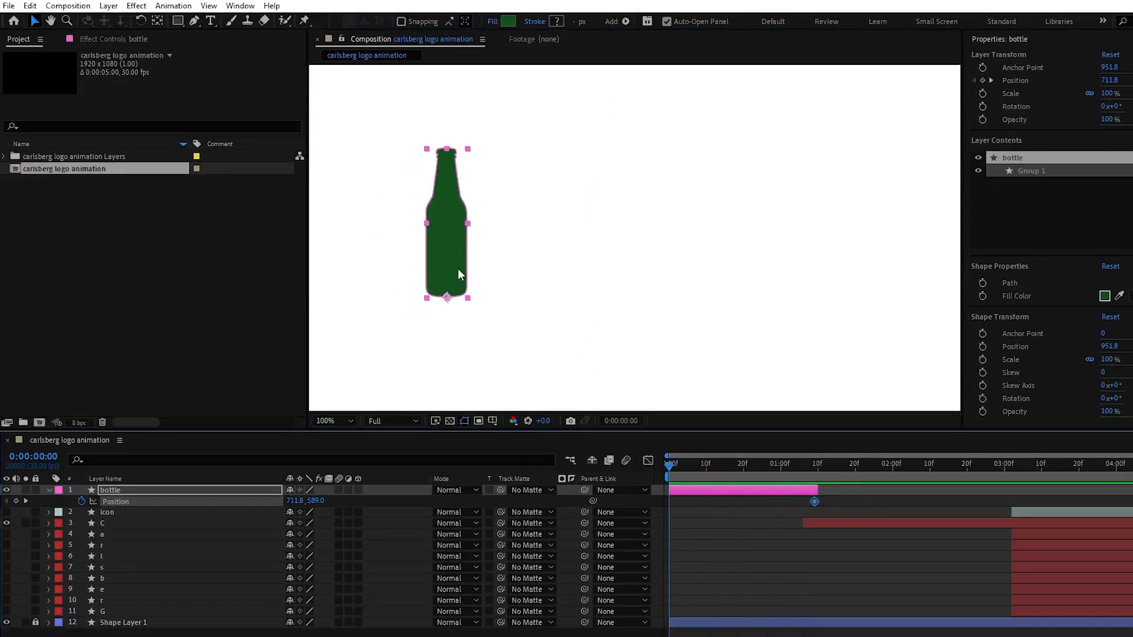
drag(461, 274, 767, 272)
drag(728, 395, 791, 397)
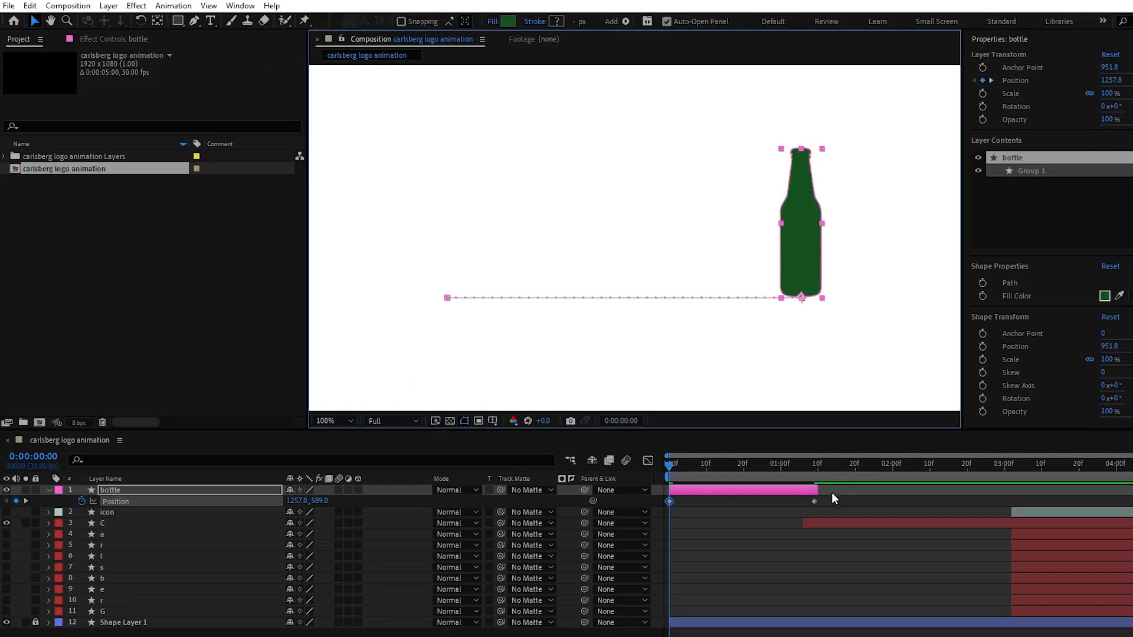
drag(842, 505, 661, 493)
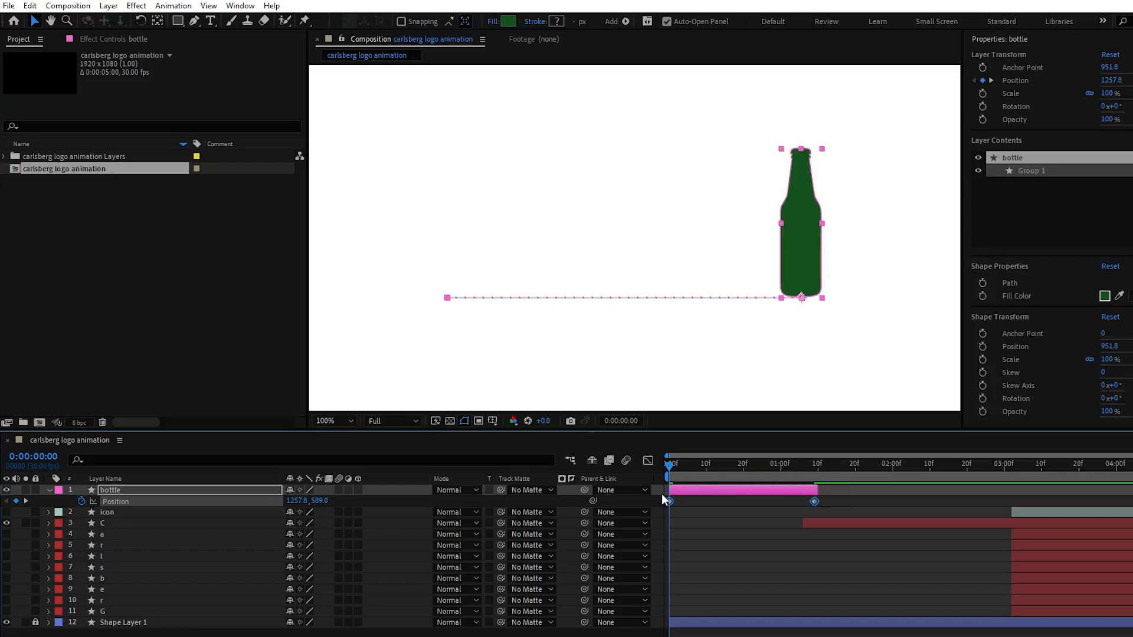
key(F9)
Add a 0° Rotation keyframe to the bottle and place it at 0:00:01:06
key(r)
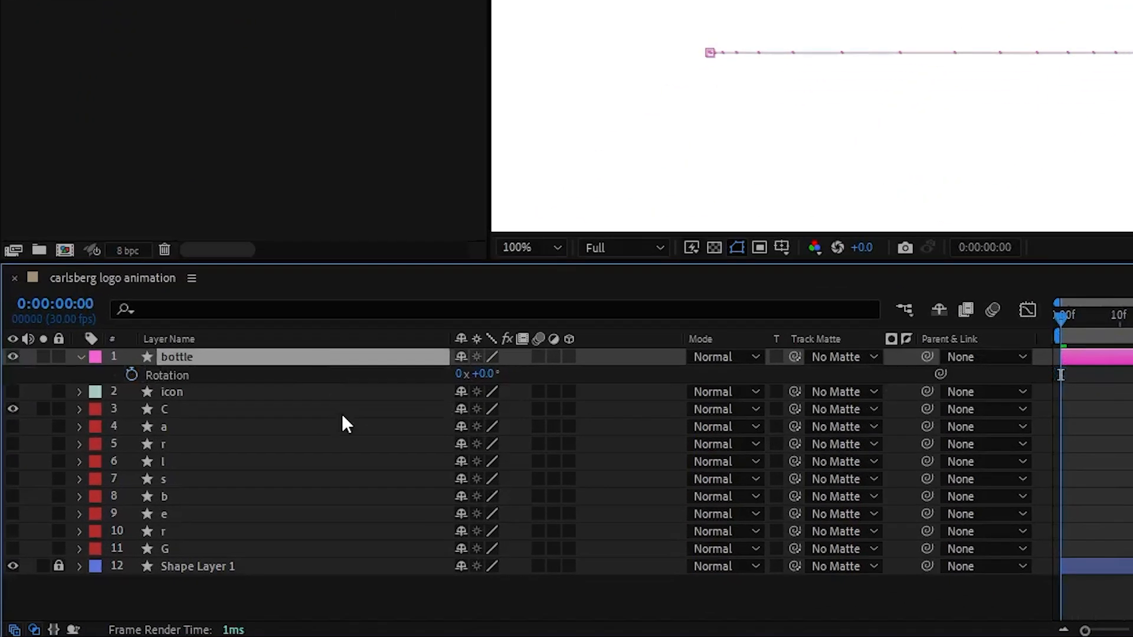
click(132, 375)
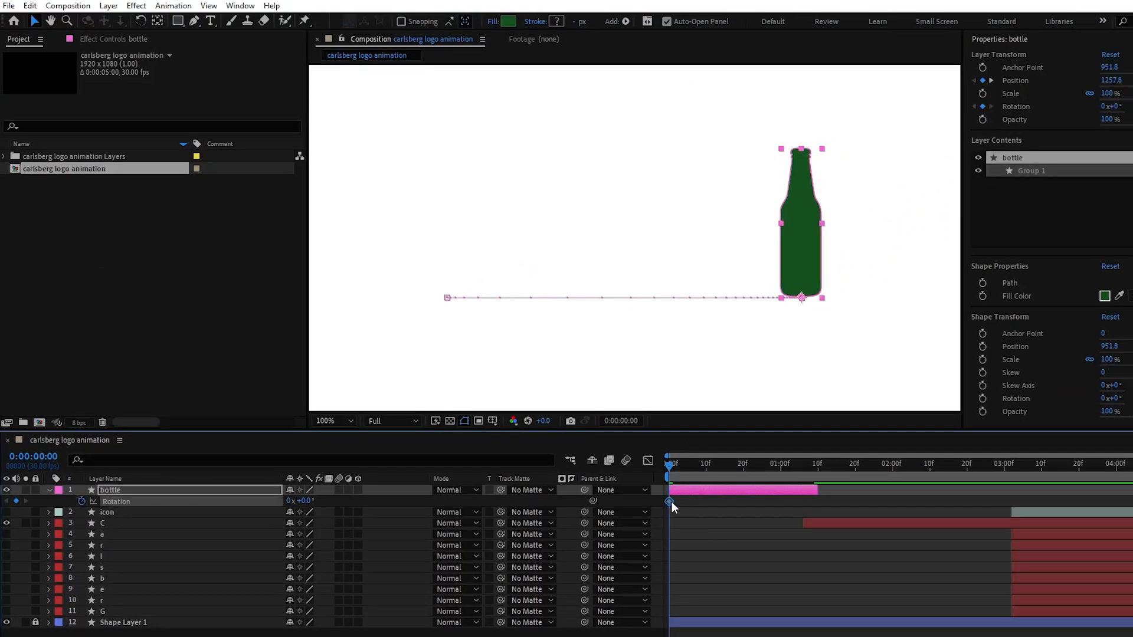
drag(670, 459, 804, 462)
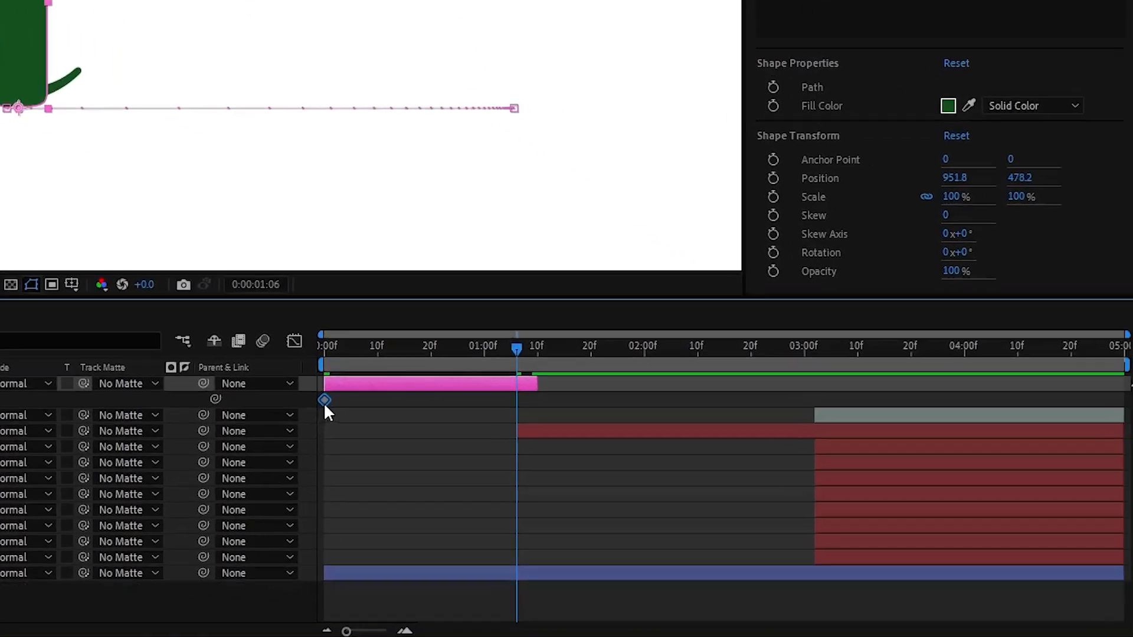
drag(669, 502, 706, 502)
drag(472, 403, 490, 401)
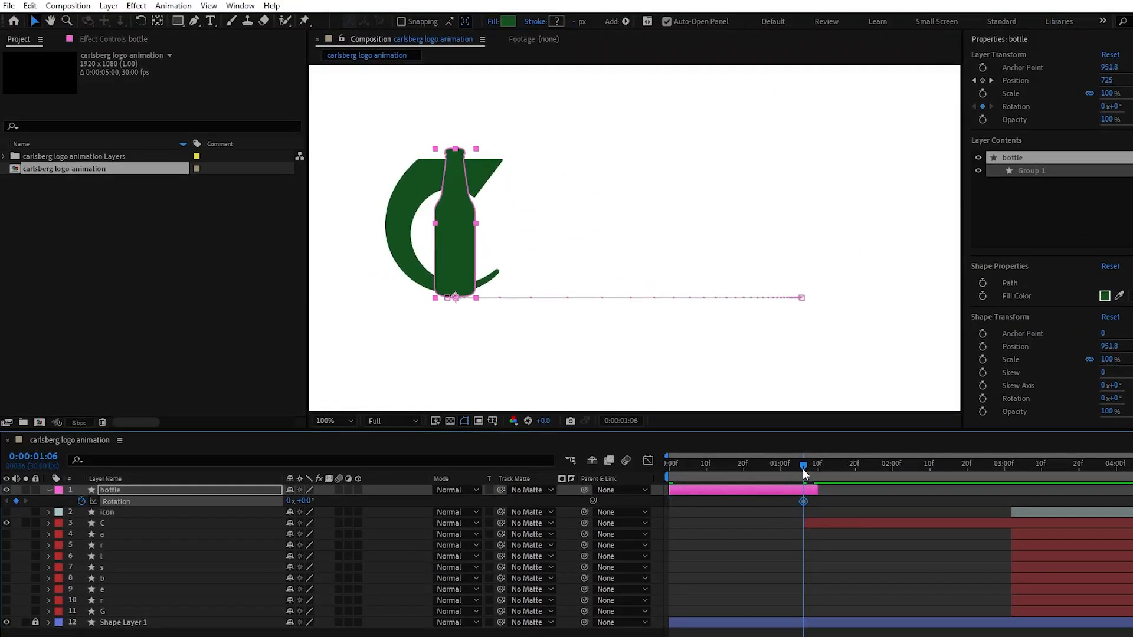
Create a 14° Rotation keyframe on the bottle and place it at 0:00:00:08
drag(803, 469, 669, 477)
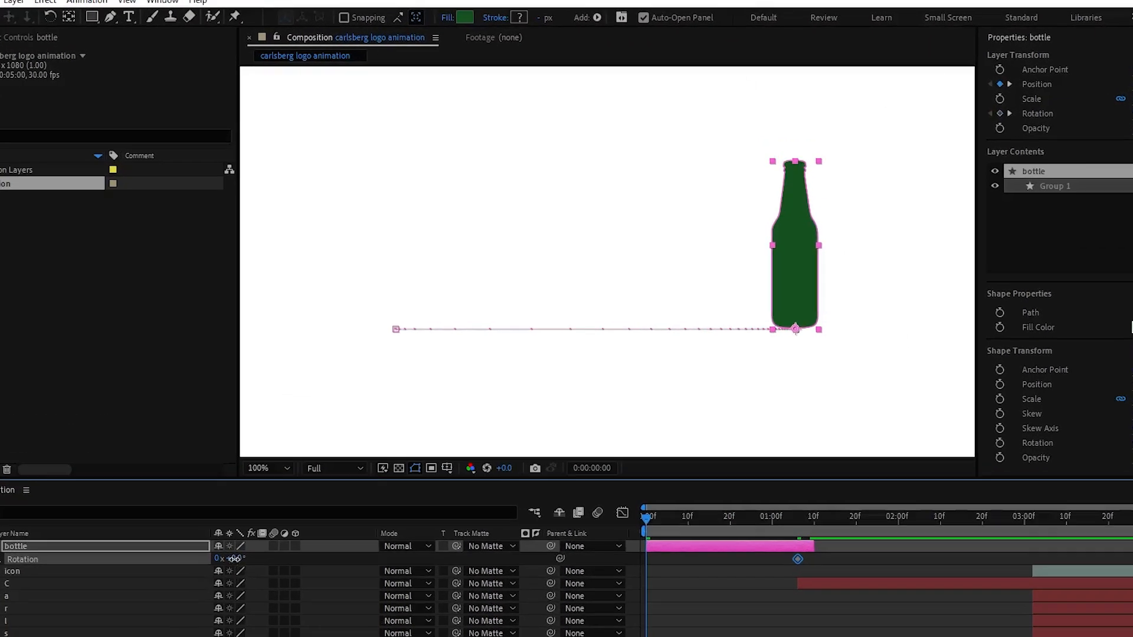
drag(303, 501, 311, 501)
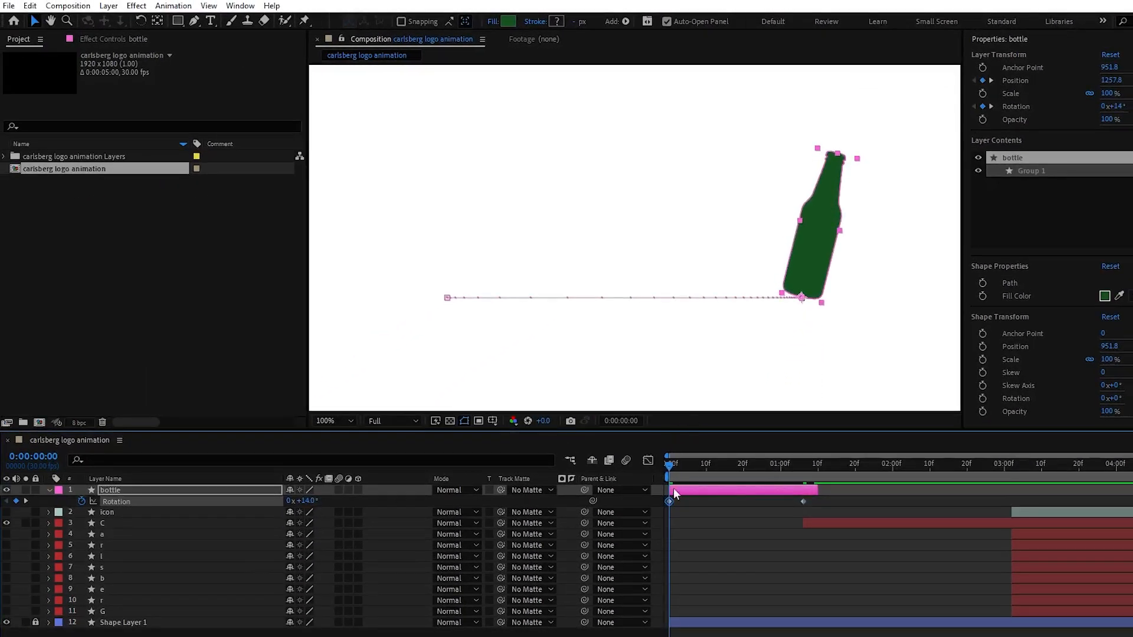
drag(668, 501, 697, 501)
Set the bottle's Rotation to 0° at 0:00:00:00 and shift its 14° keyframe to about 0:00:00:10
click(306, 501)
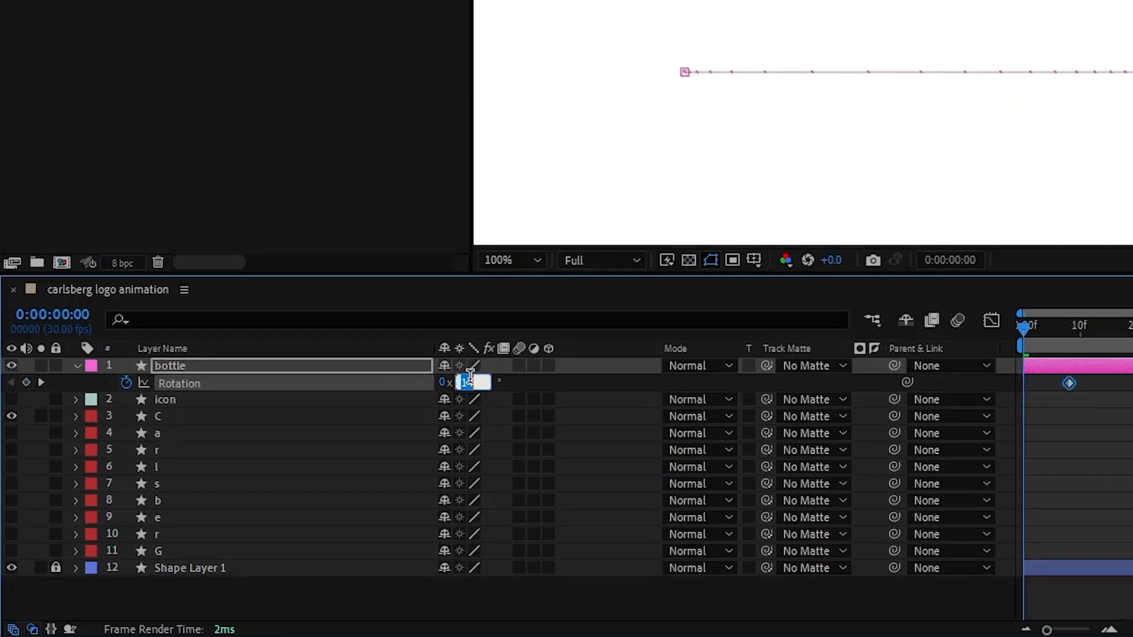
text(0)
key(Return)
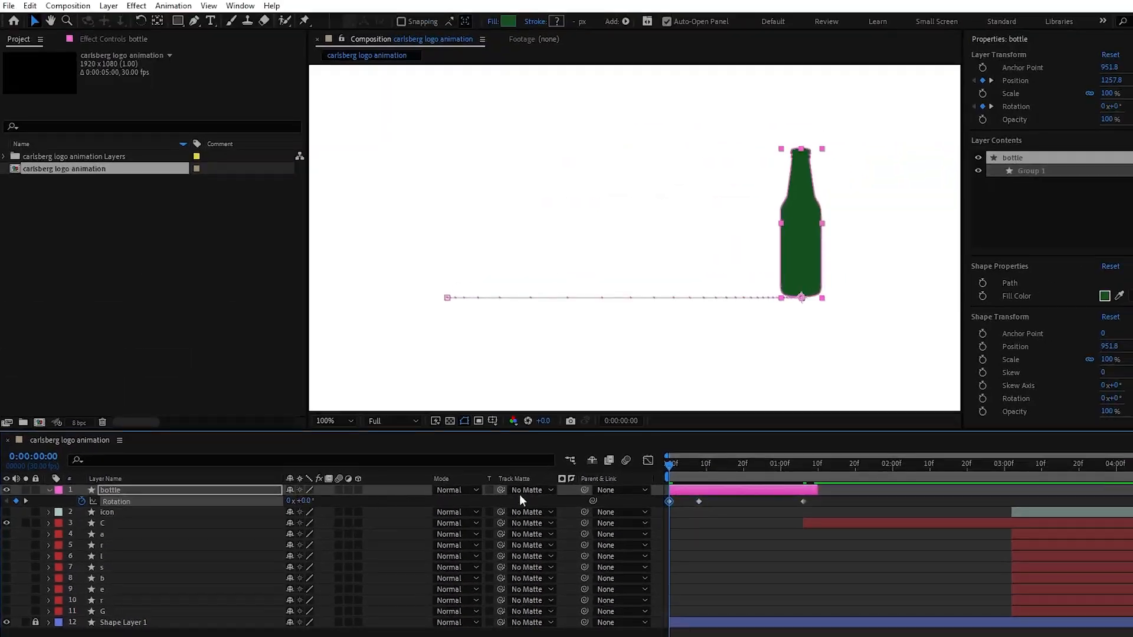
drag(705, 501, 708, 501)
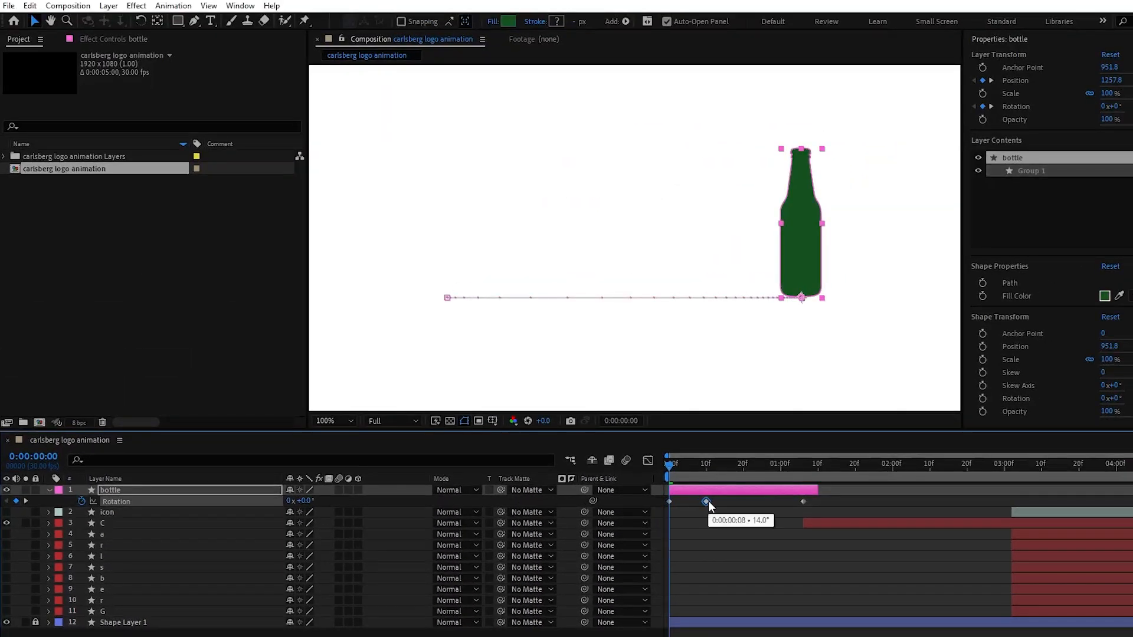
End the bottle layer at 0:00:01:06 and apply Easy Ease to all its Rotation keyframes
click(675, 465)
drag(675, 465, 800, 467)
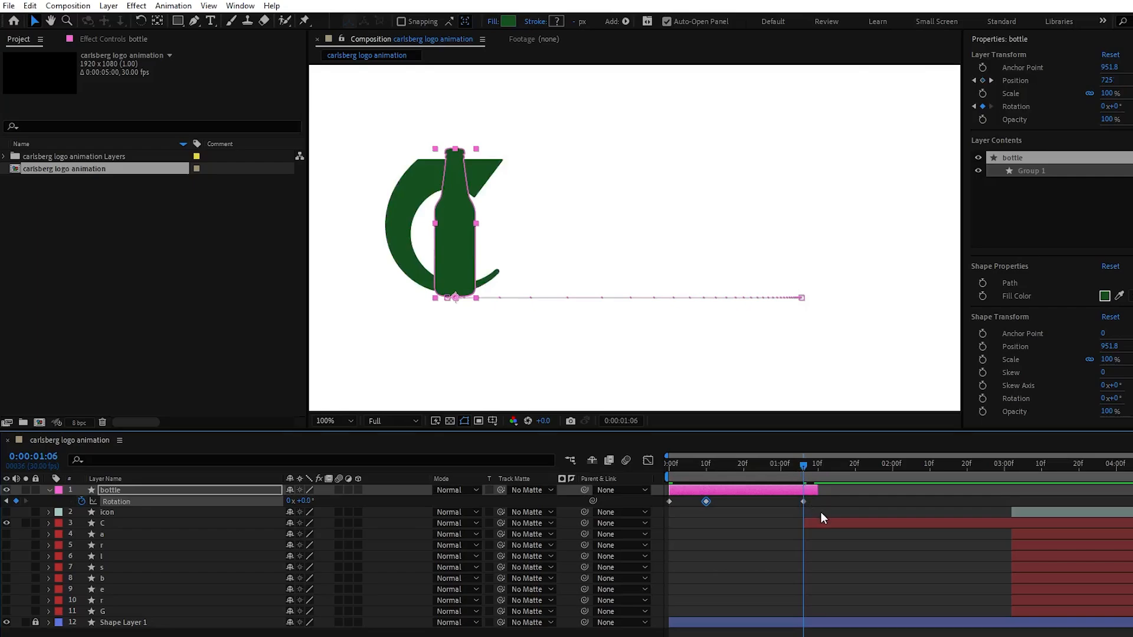
drag(845, 505, 653, 498)
key(F9)
Add a 0° Rotation keyframe to the C layer and move it about 11 frames after the layer's start
click(211, 523)
key(r)
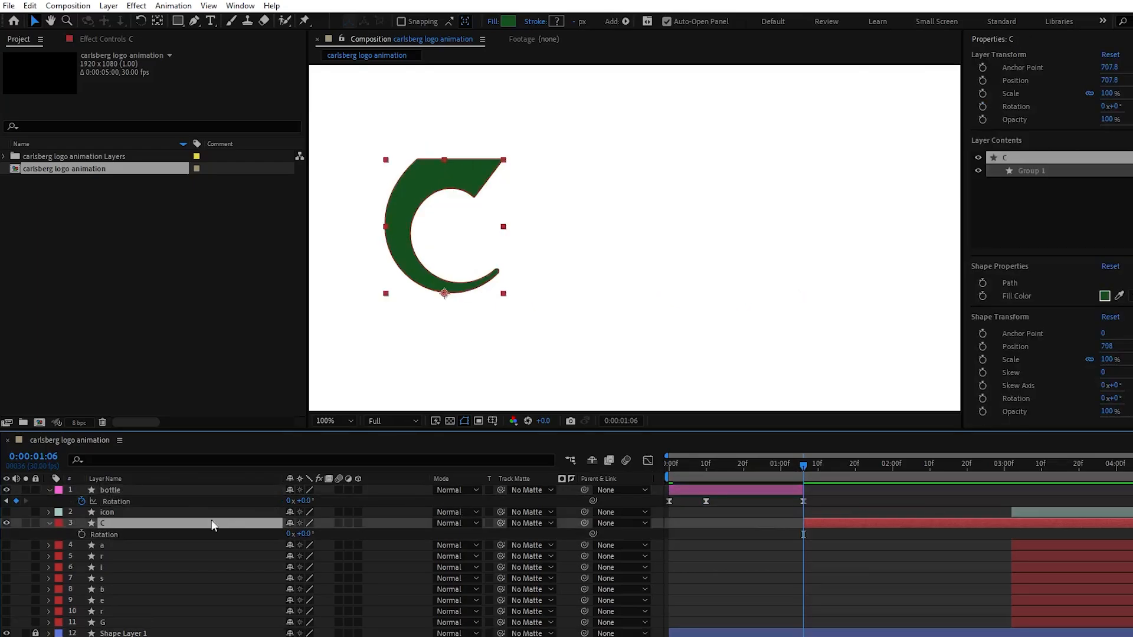
click(80, 534)
drag(803, 534, 845, 535)
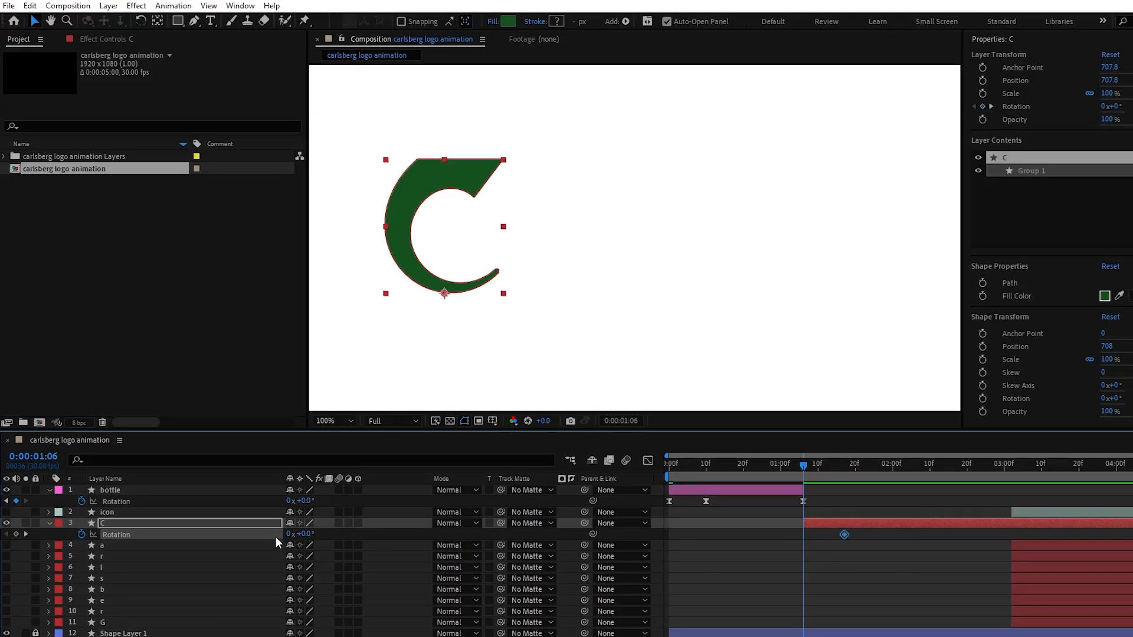
Set the C layer's Rotation to -14° at 0:00:01:06 and apply Easy Ease to both Rotation keyframes
drag(298, 534, 292, 535)
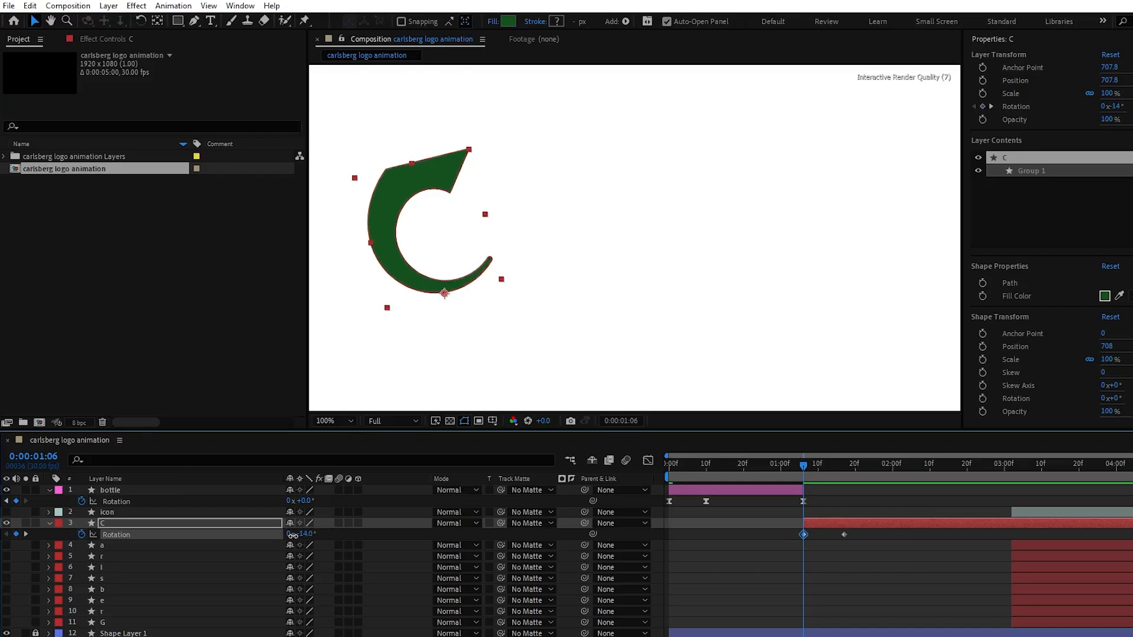
drag(869, 535, 775, 530)
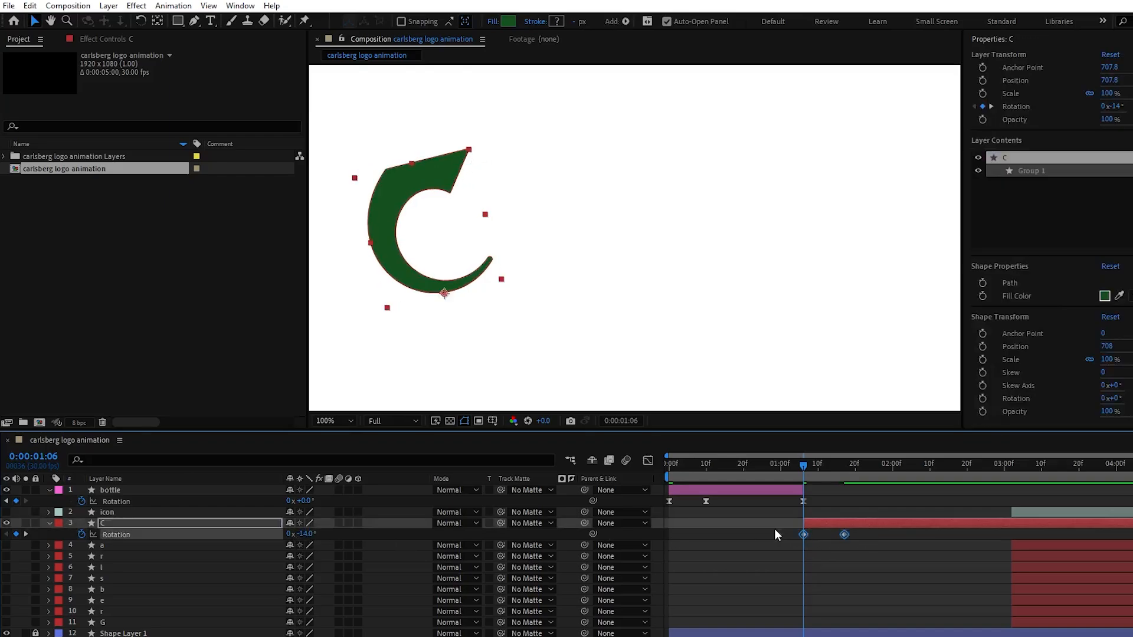
key(F9)
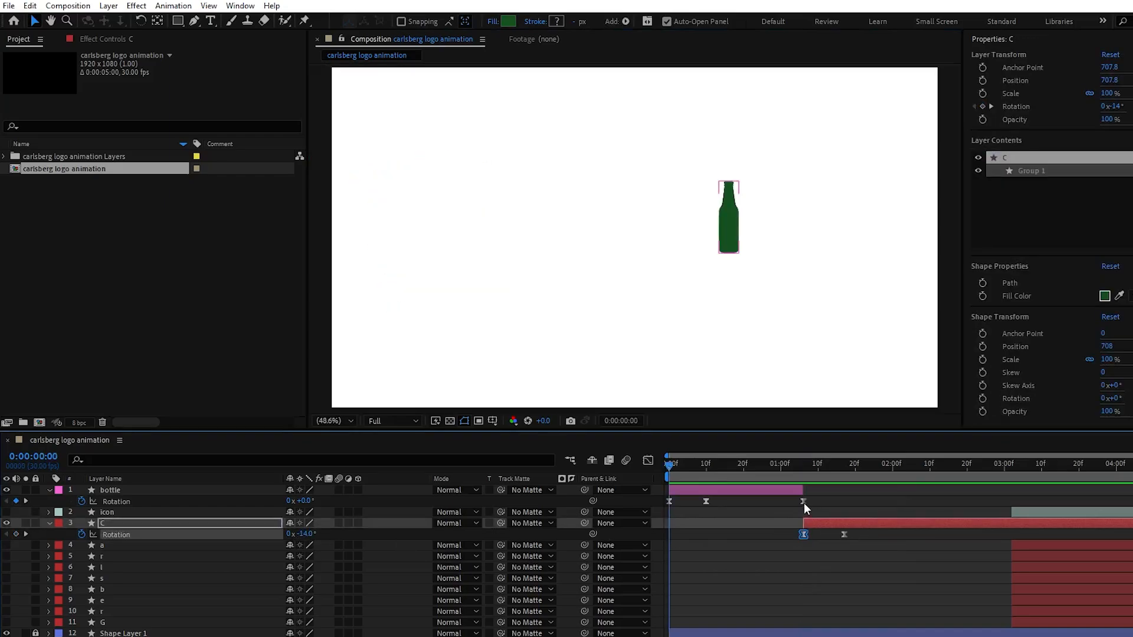
Move the bottle's last Rotation keyframe and the C layer's start to about 0:00:00:21, and trim the bottle layer to end there
drag(804, 501, 745, 503)
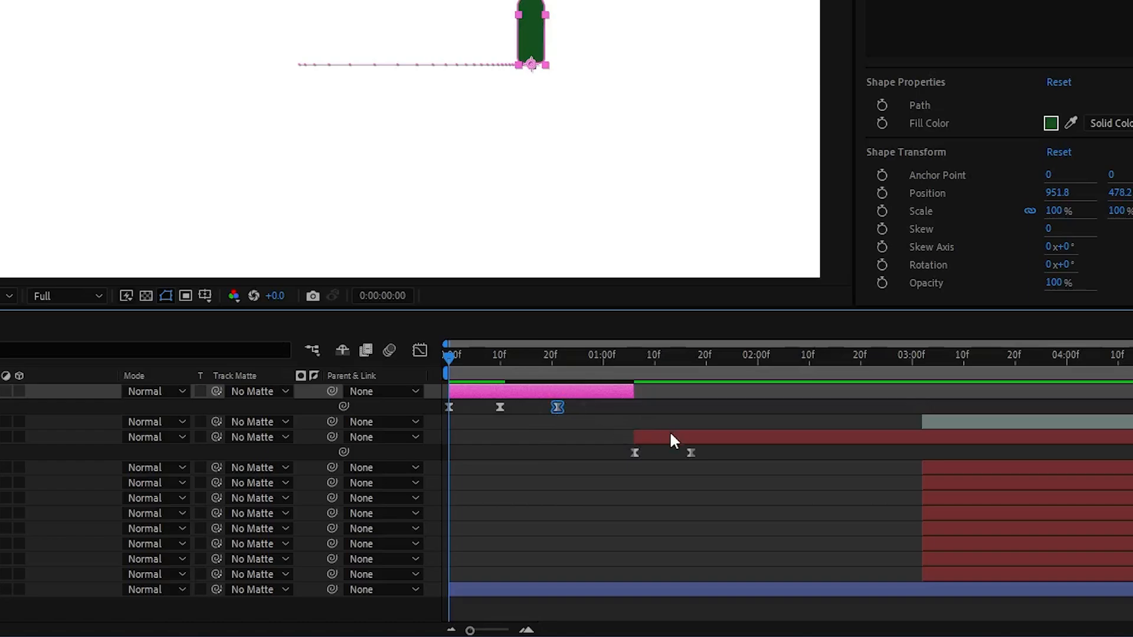
drag(670, 436, 601, 444)
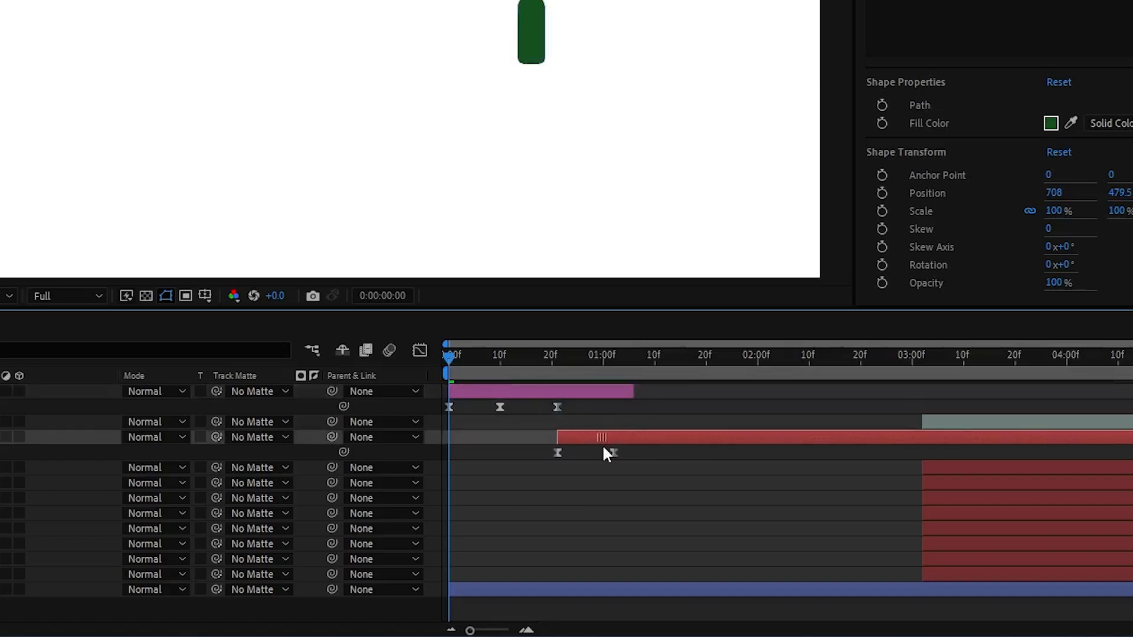
drag(632, 388, 603, 418)
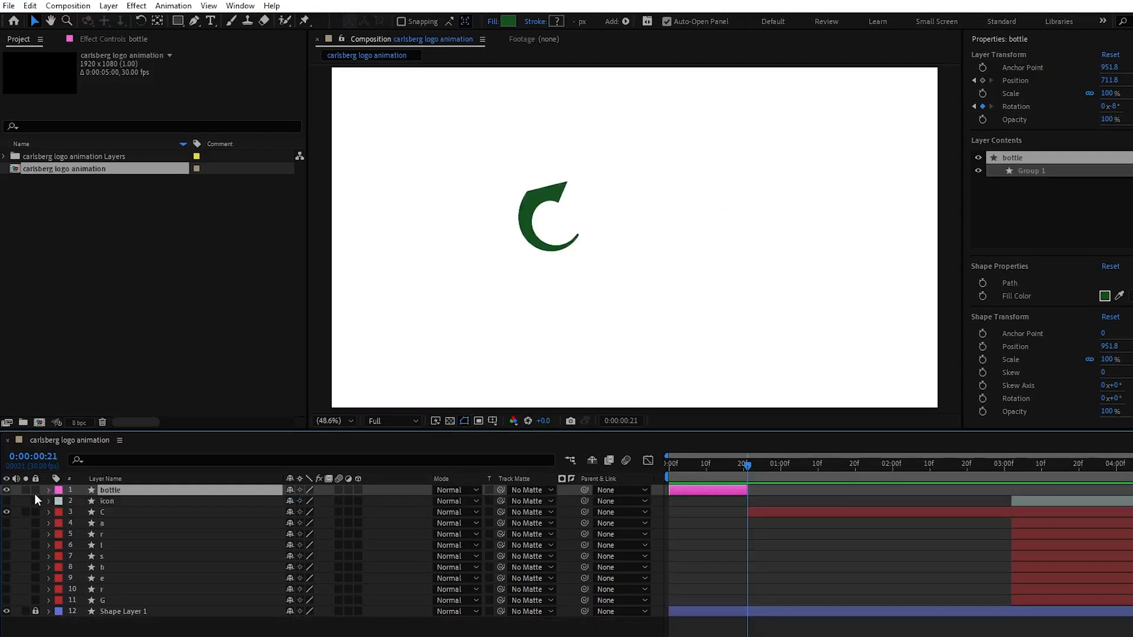
Add an Offset Paths operation to the bottle layer's contents and expand its properties
click(48, 490)
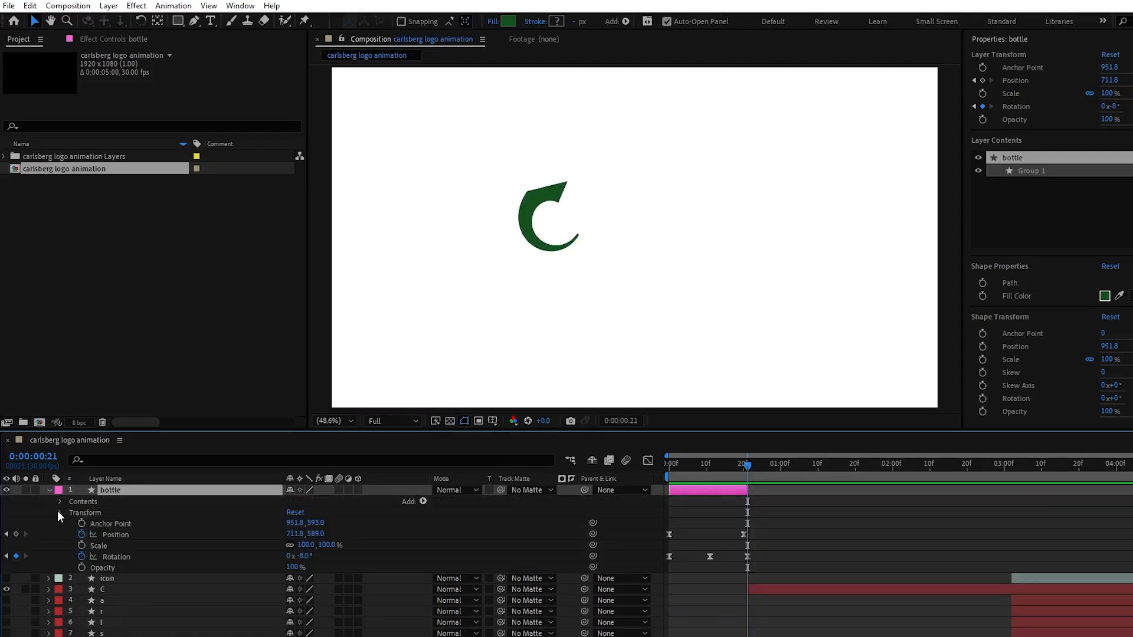
click(61, 512)
click(423, 501)
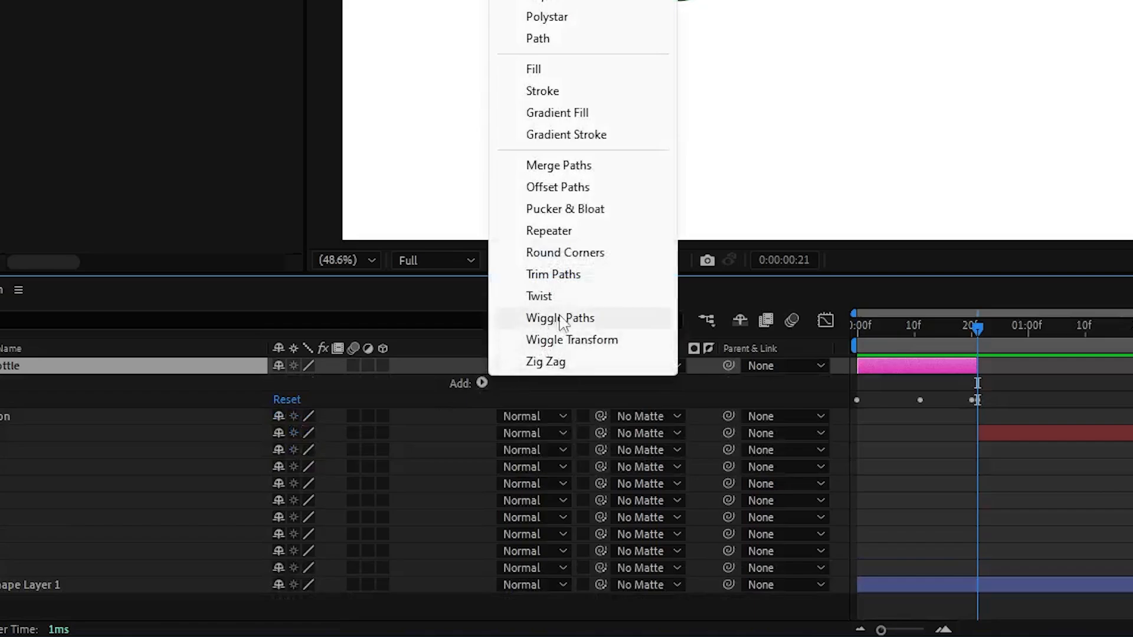
click(590, 187)
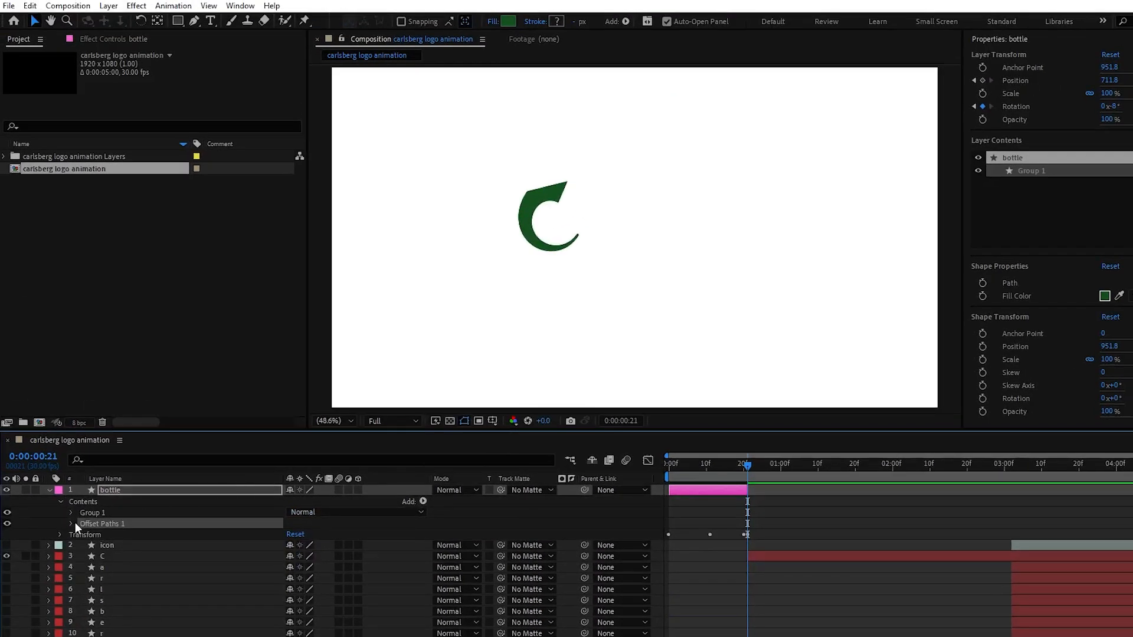
click(71, 523)
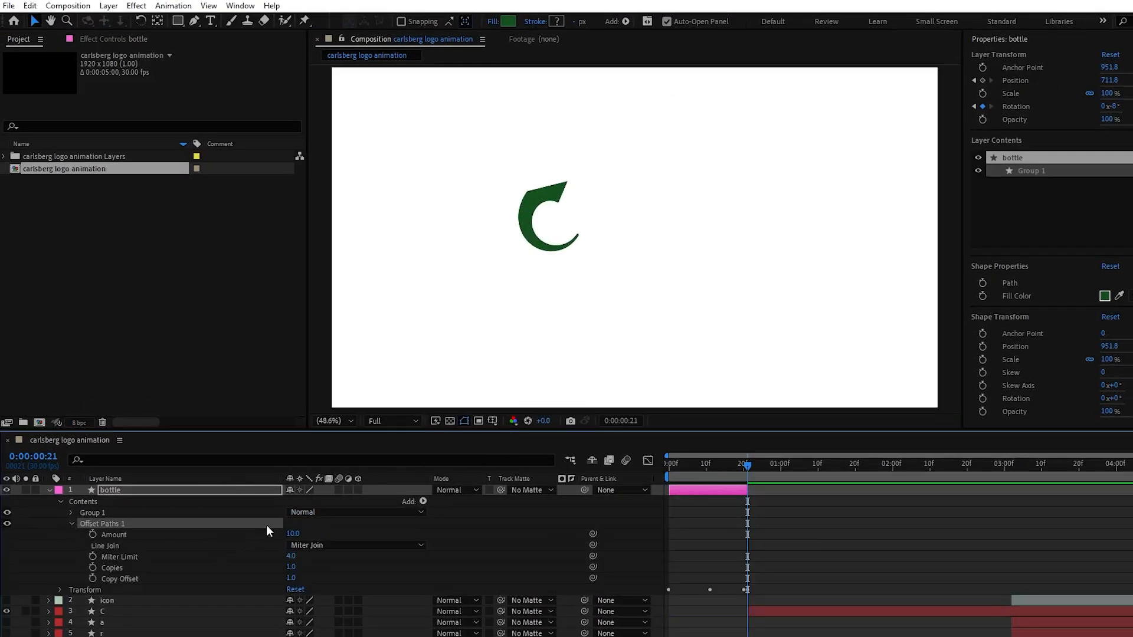
Keyframe the bottle's Offset Paths Amount from 0 at about 0:00:00:18 to -20 at 0:00:00:20
click(93, 534)
click(293, 533)
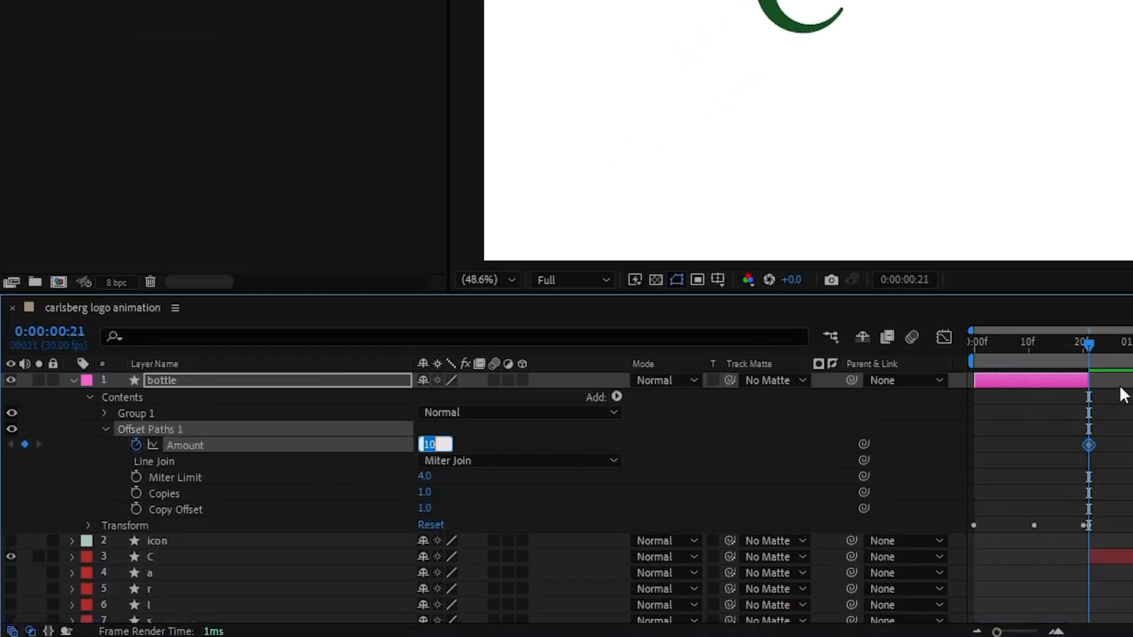
text(0)
key(Return)
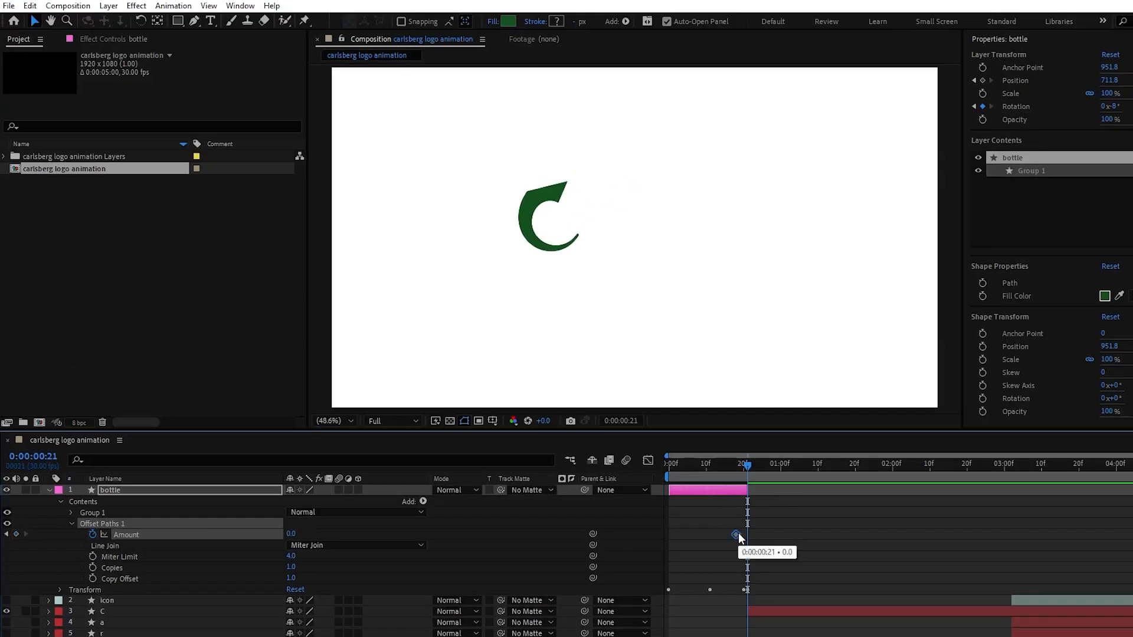
click(744, 467)
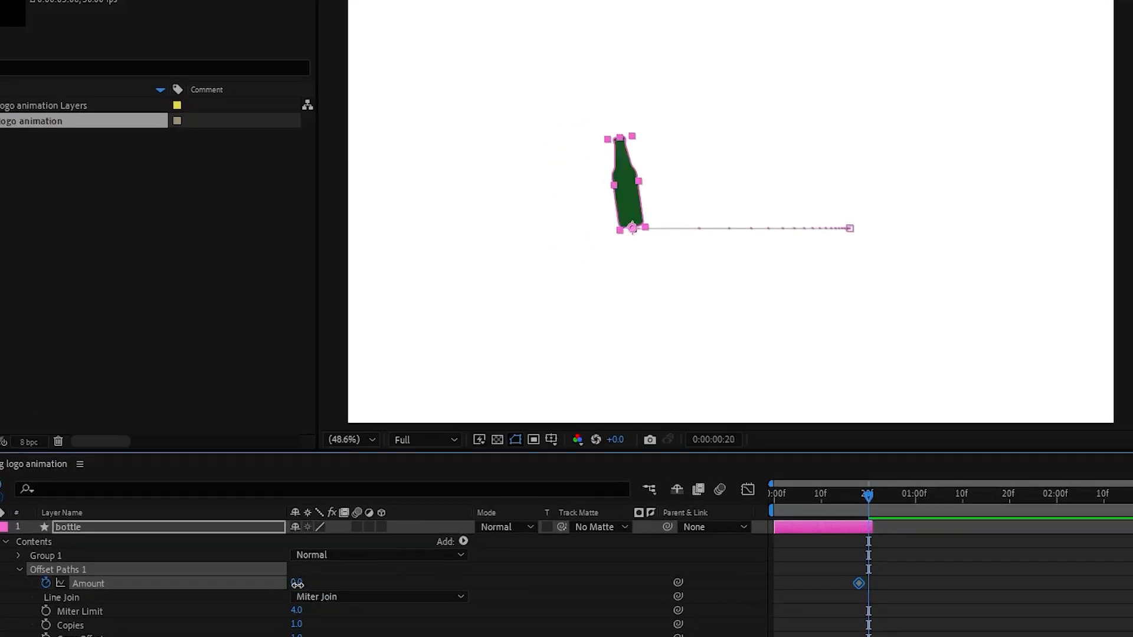
mouse_move(291, 534)
mouse_down()
mouse_move(313, 534)
mouse_move(282, 538)
mouse_up()
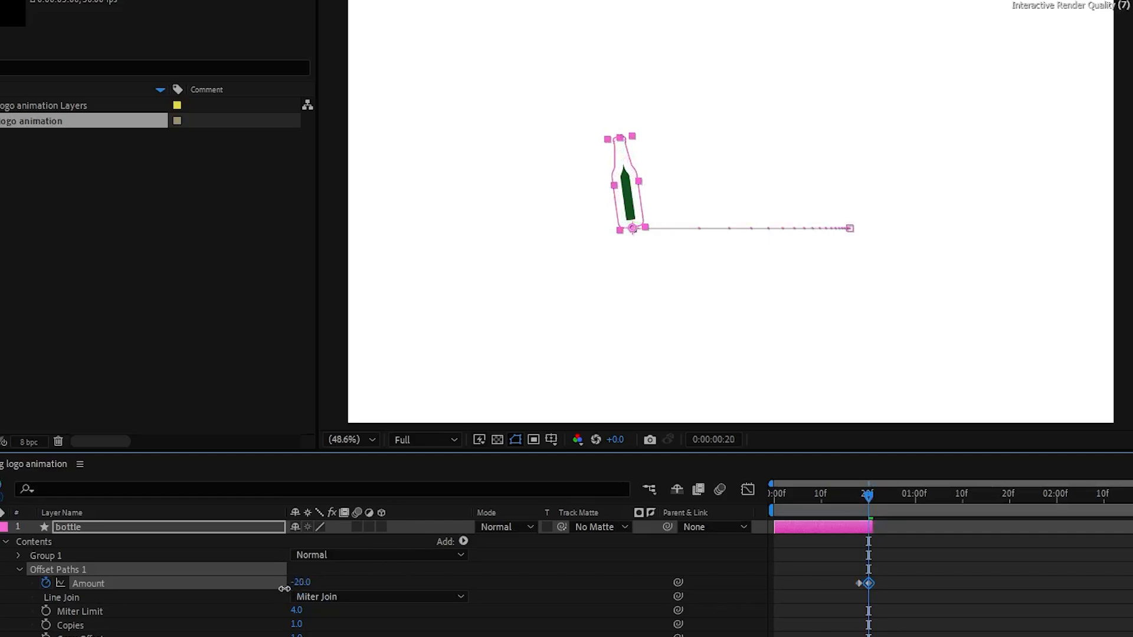
Set the bottle's Offset Paths Amount to -33 on the keyframe at 0:00:00:20
drag(284, 589, 268, 588)
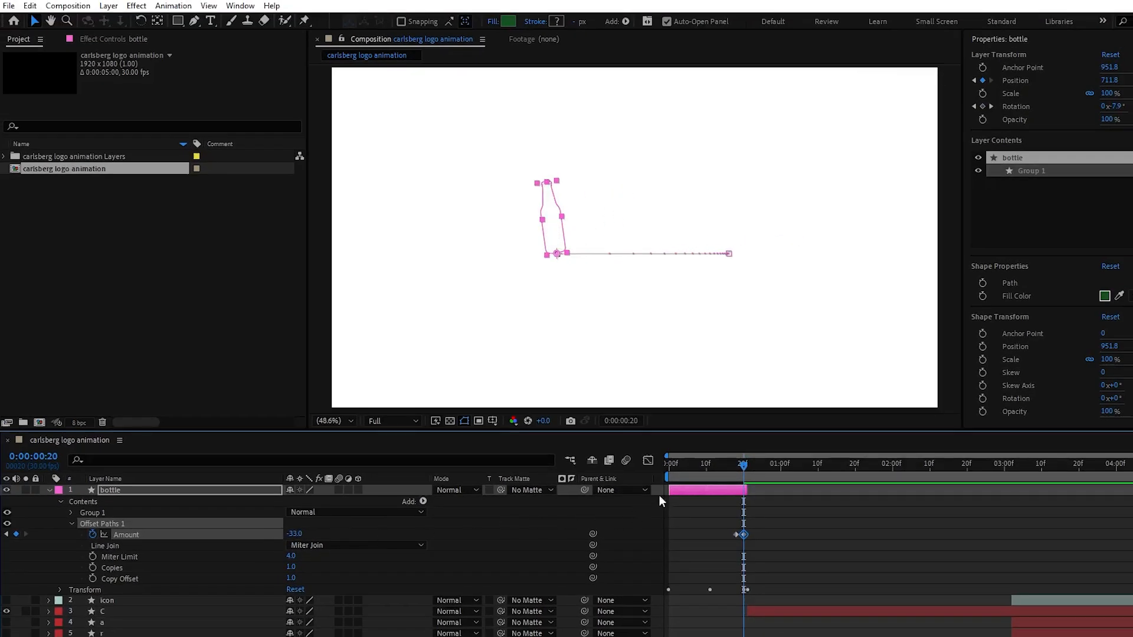
At 0:00:00:21, add an Offset Paths operation to the C layer's contents and expand its properties
key(Page_Down)
click(140, 501)
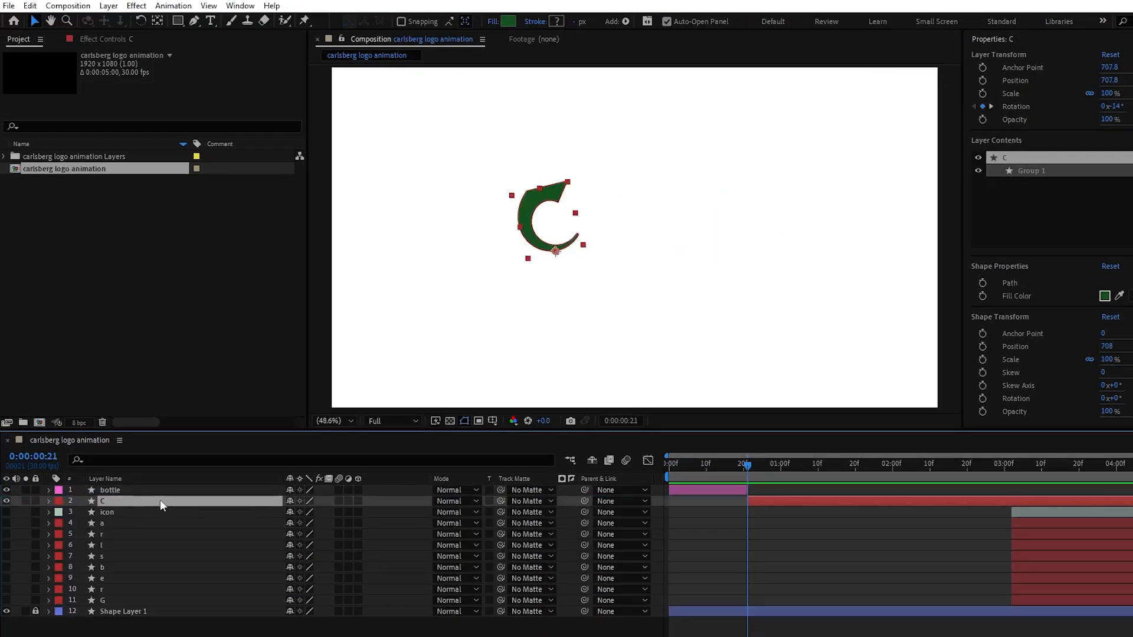
click(46, 502)
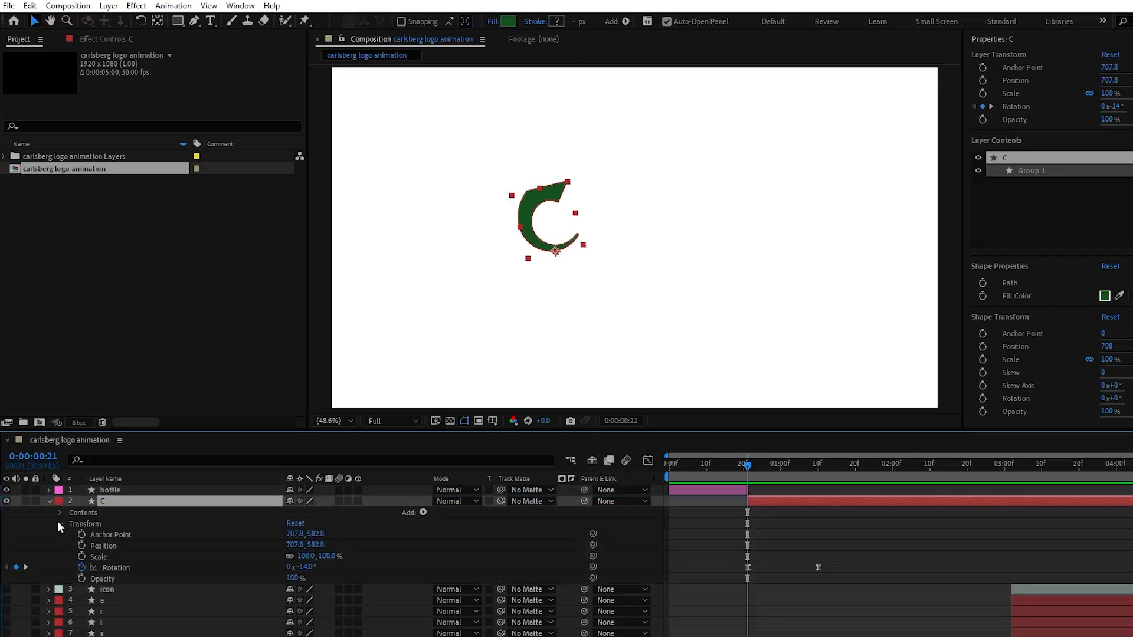
click(60, 523)
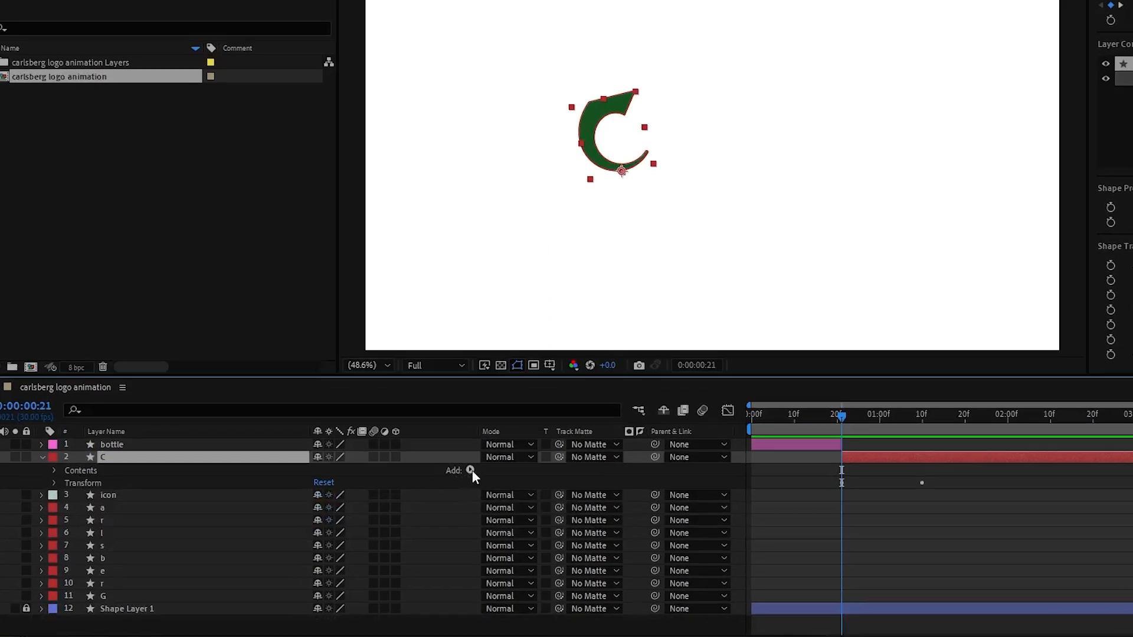
click(423, 512)
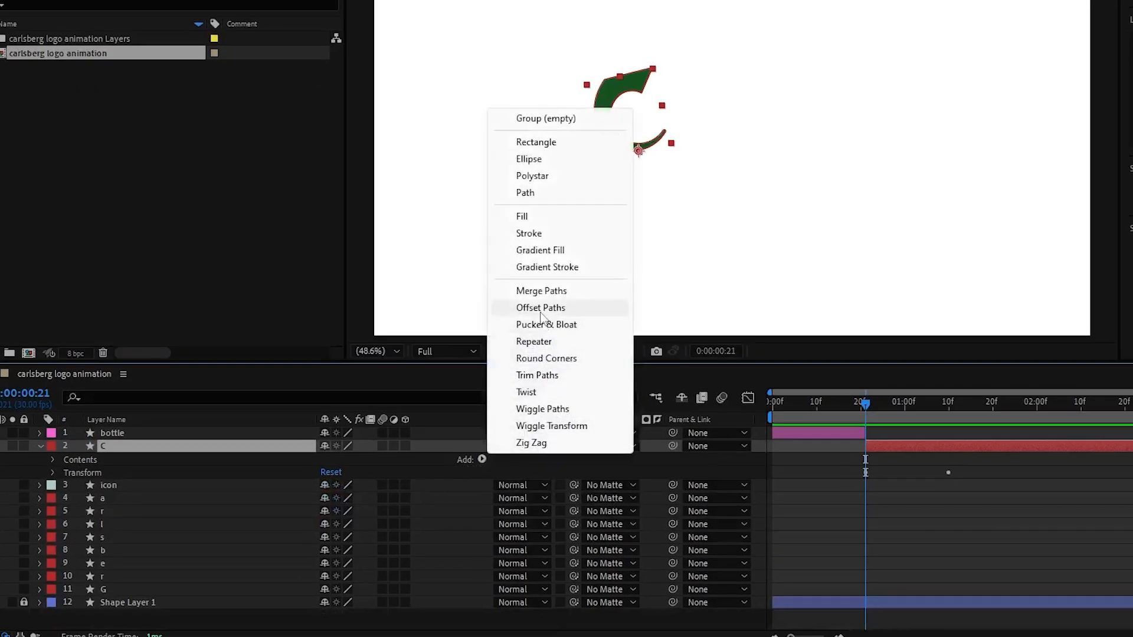
click(540, 311)
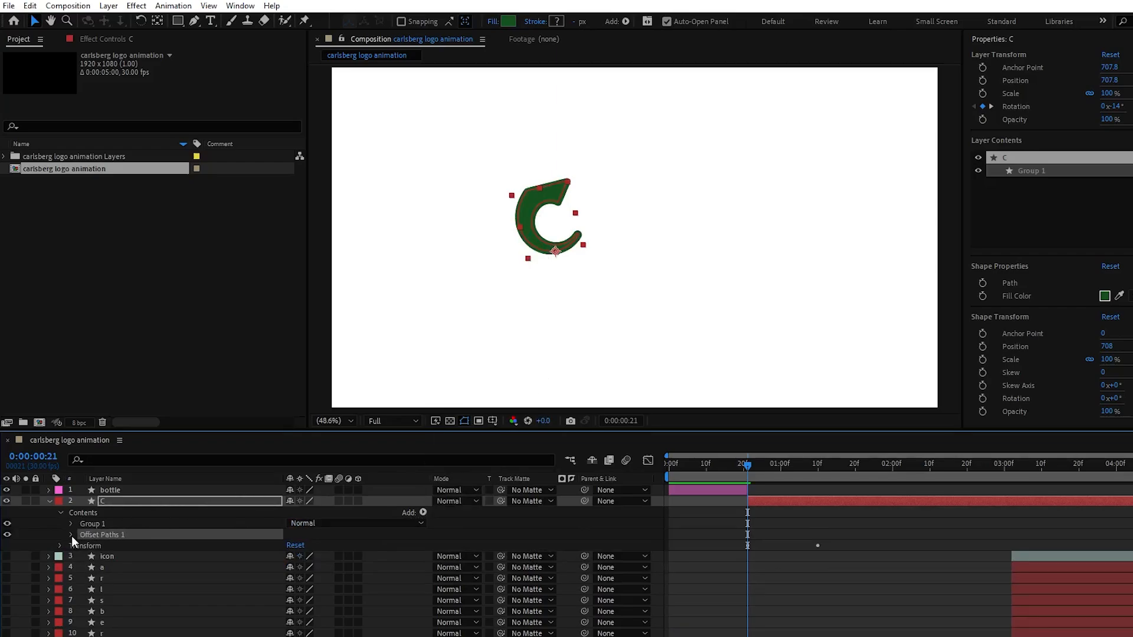
click(71, 535)
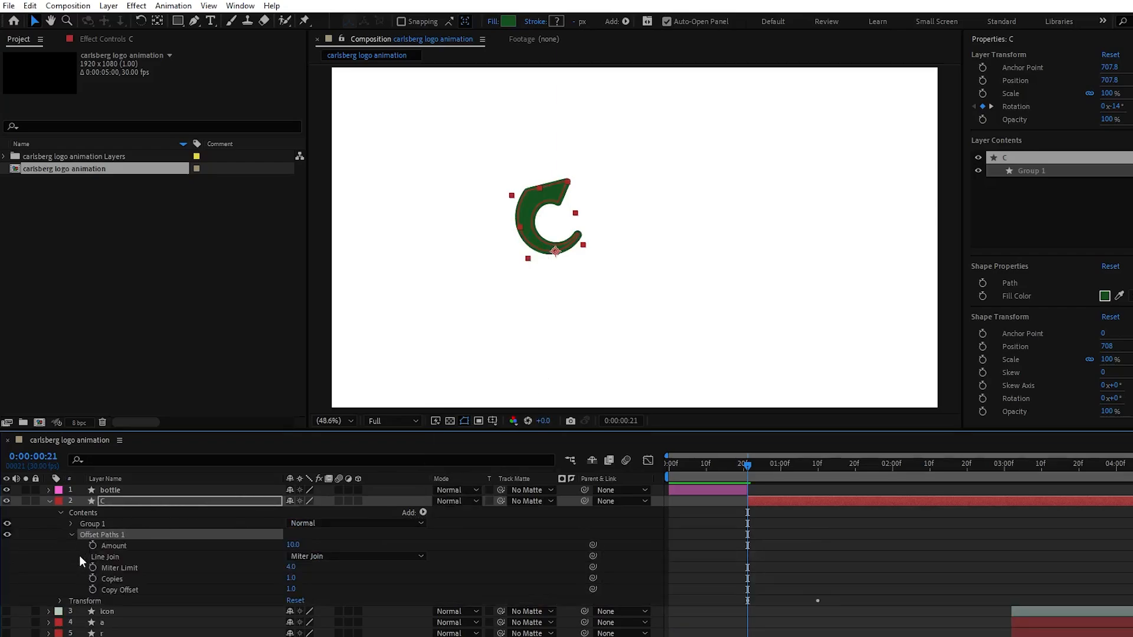
Keyframe the C's Offset Paths Amount from -28 at about 0:00:00:16 to 0 at 0:00:00:23, and shift the bottle's Amount keyframes two frames later
click(92, 545)
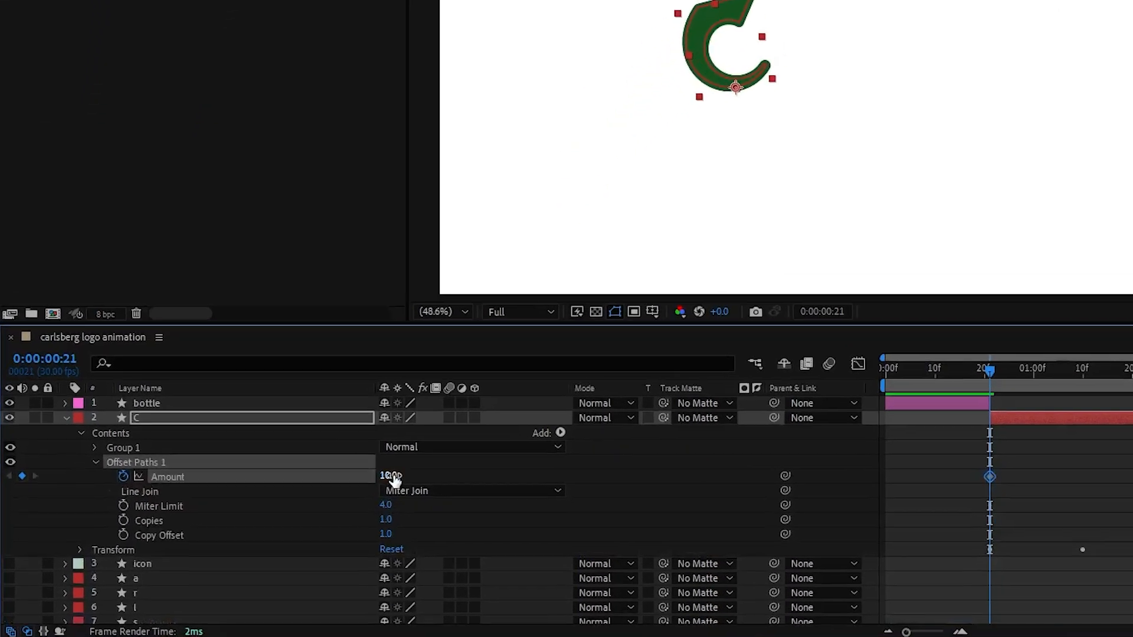
click(293, 545)
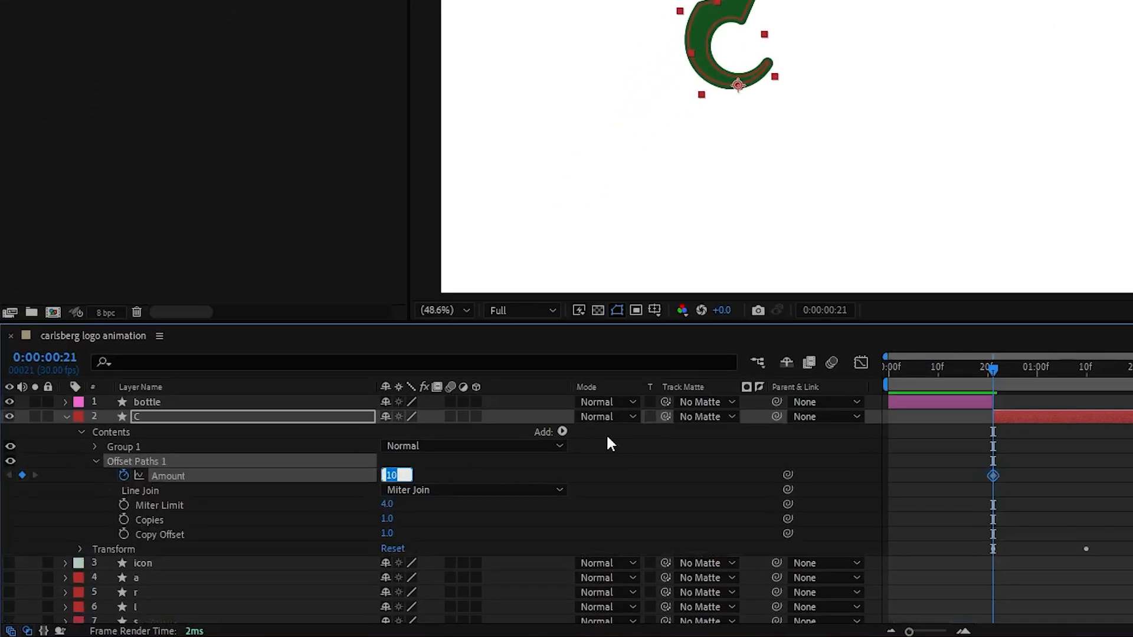
text(0)
key(Return)
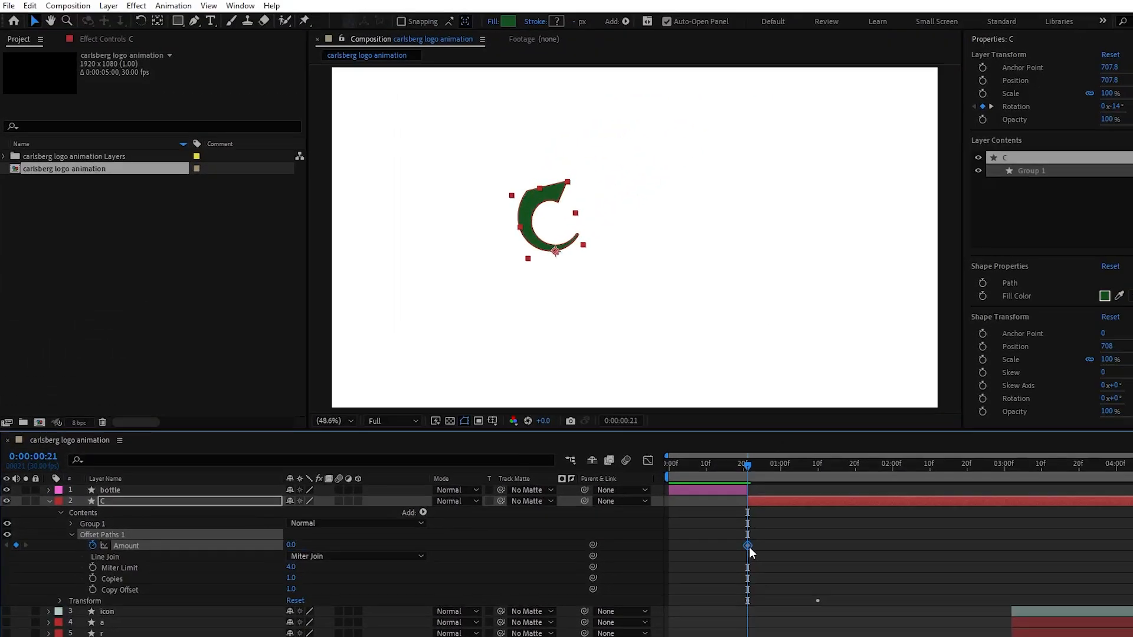
drag(749, 547, 759, 547)
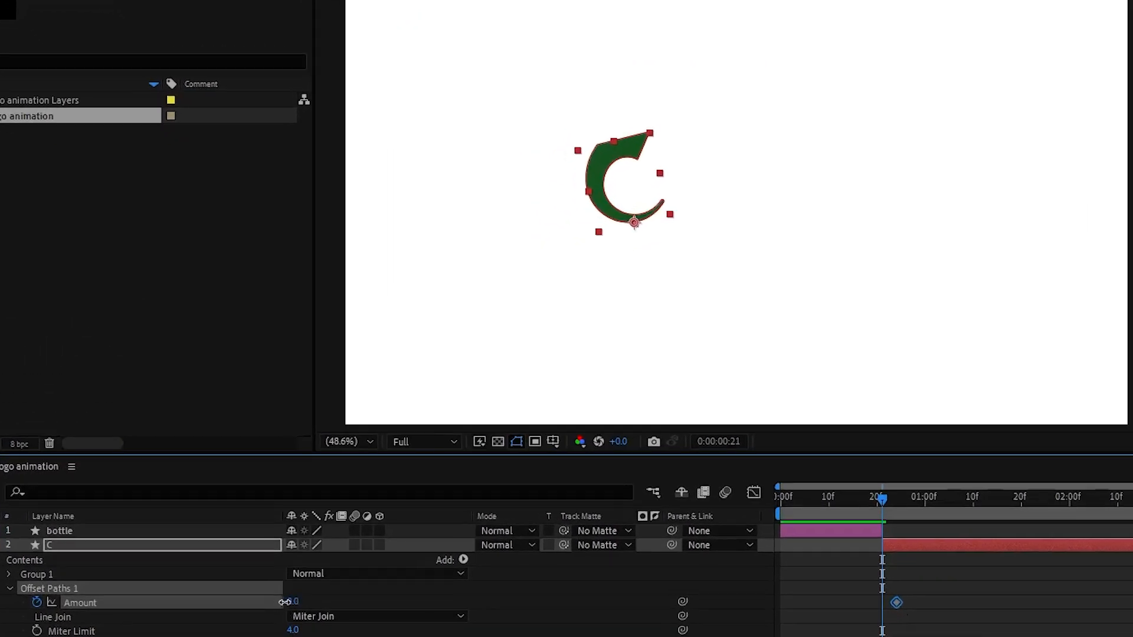
drag(288, 545, 269, 545)
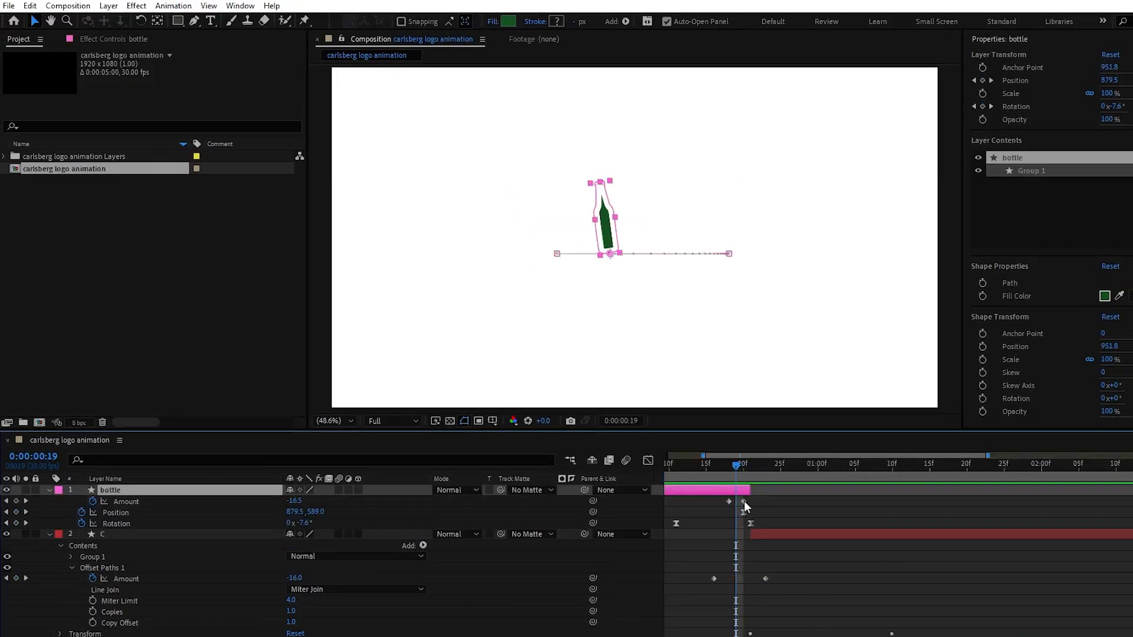
drag(745, 501, 743, 471)
Examine the speed graphs of the bottle's Position and Rotation keyframes and of the C layer's Rotation keyframes
drag(765, 502, 653, 509)
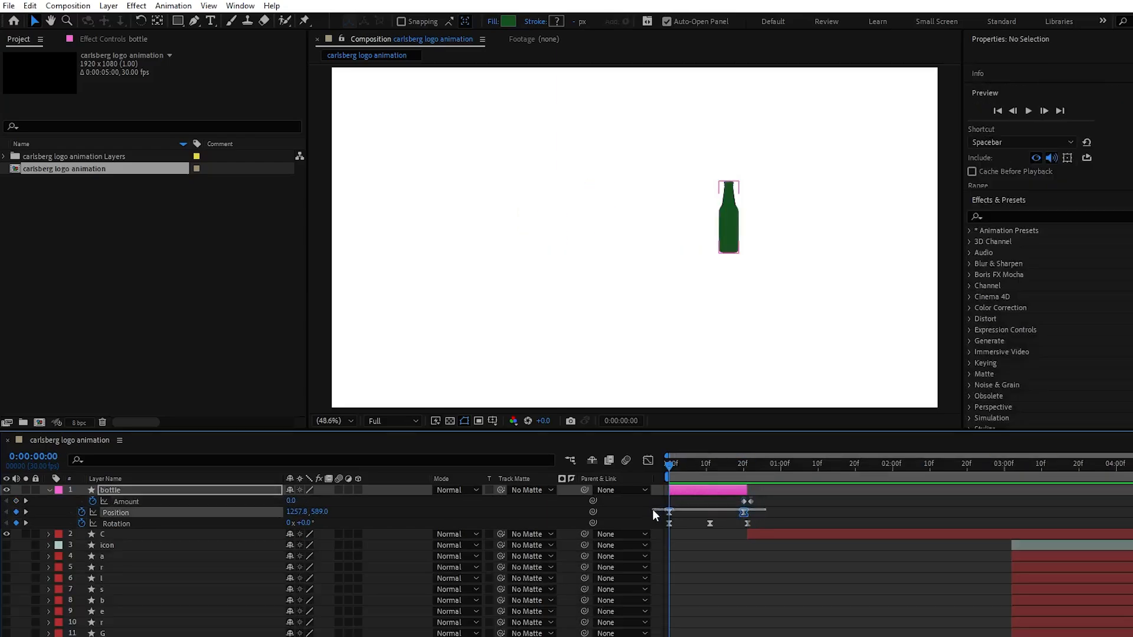
click(648, 460)
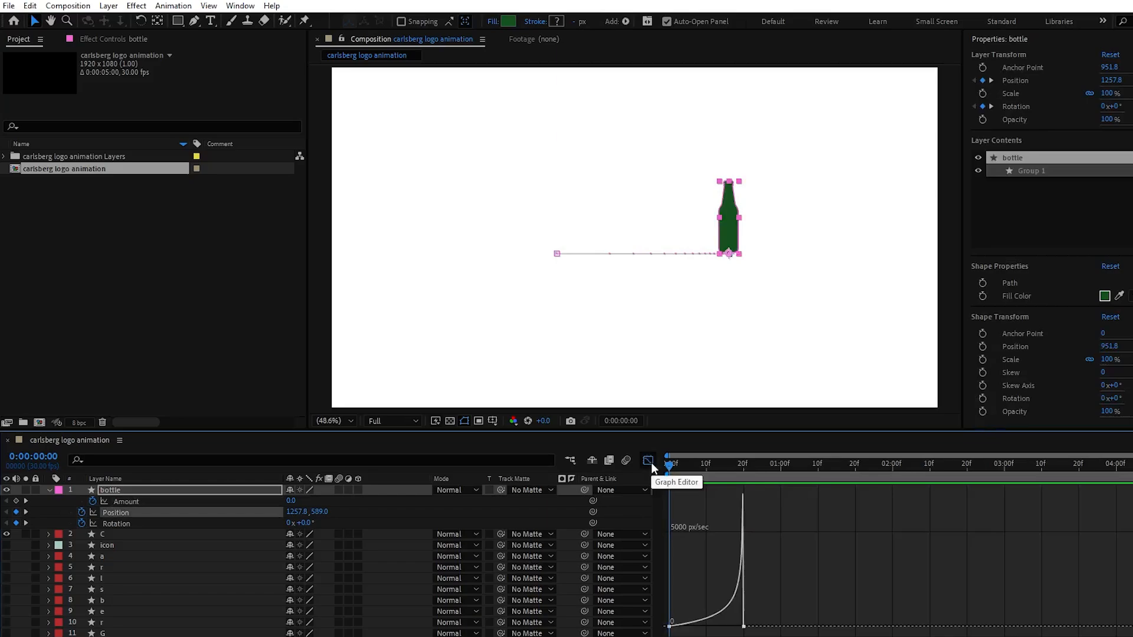
click(648, 461)
drag(763, 525, 659, 517)
click(648, 461)
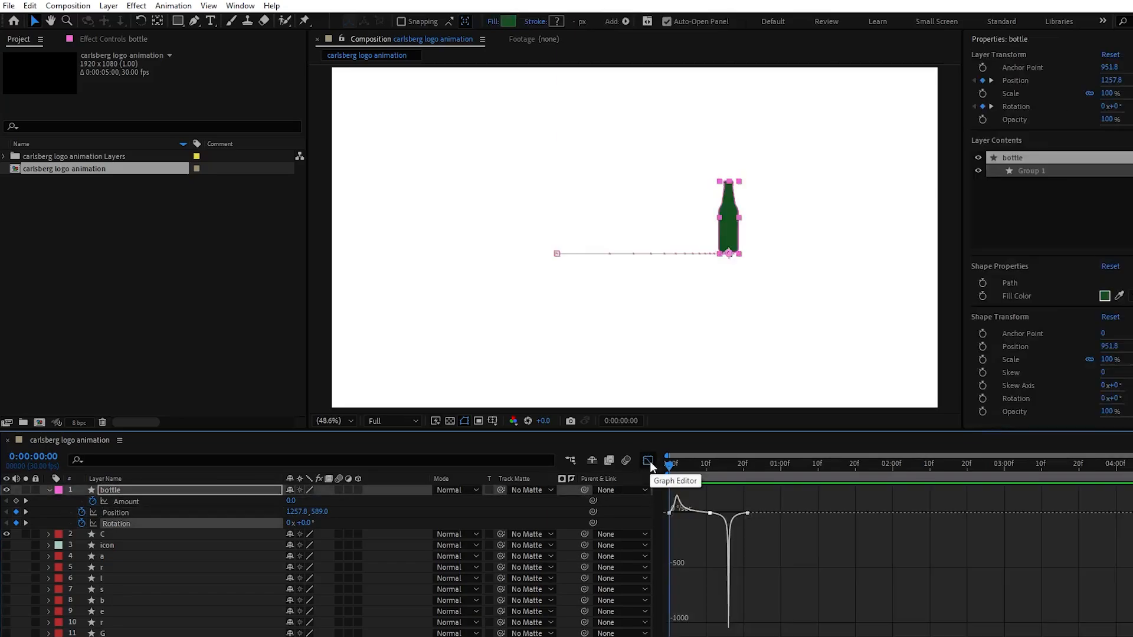
click(648, 460)
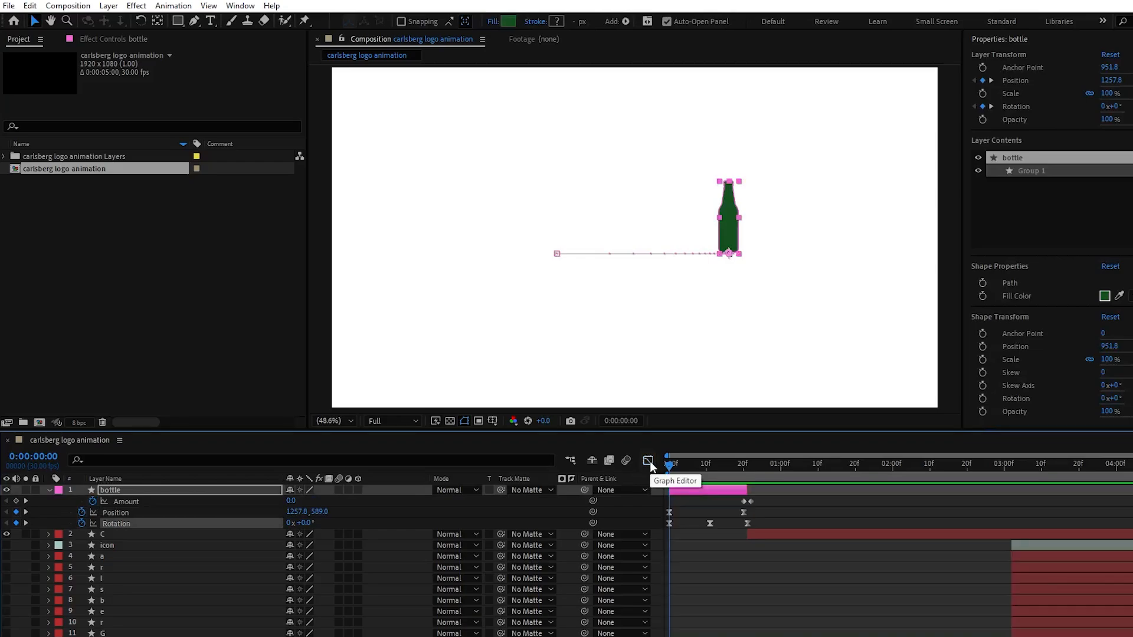
key(u)
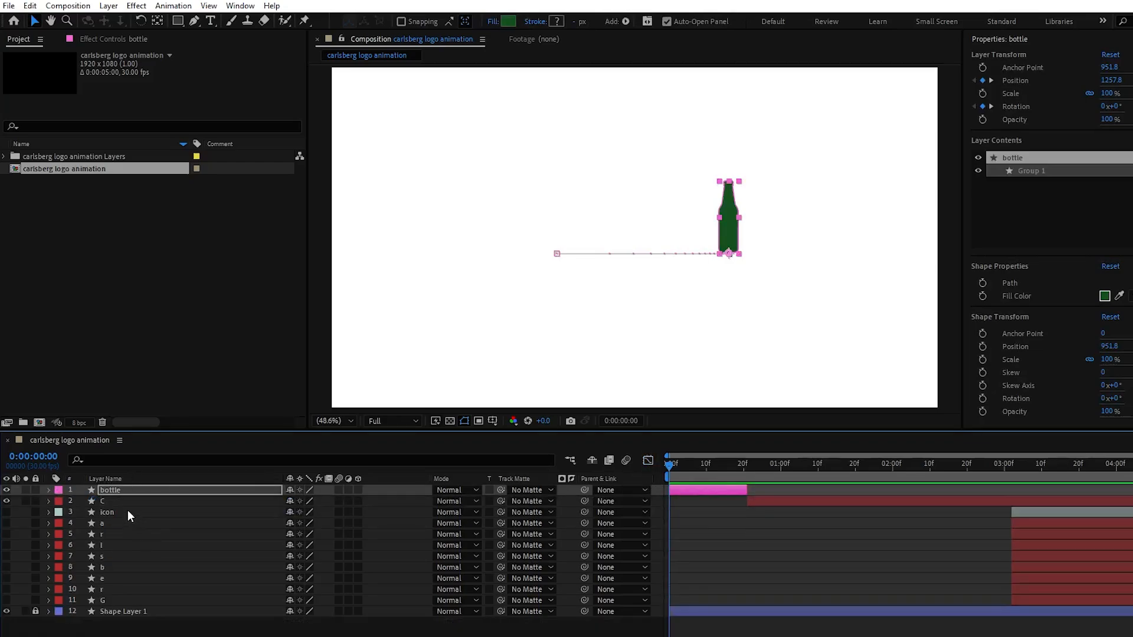
click(127, 500)
key(u)
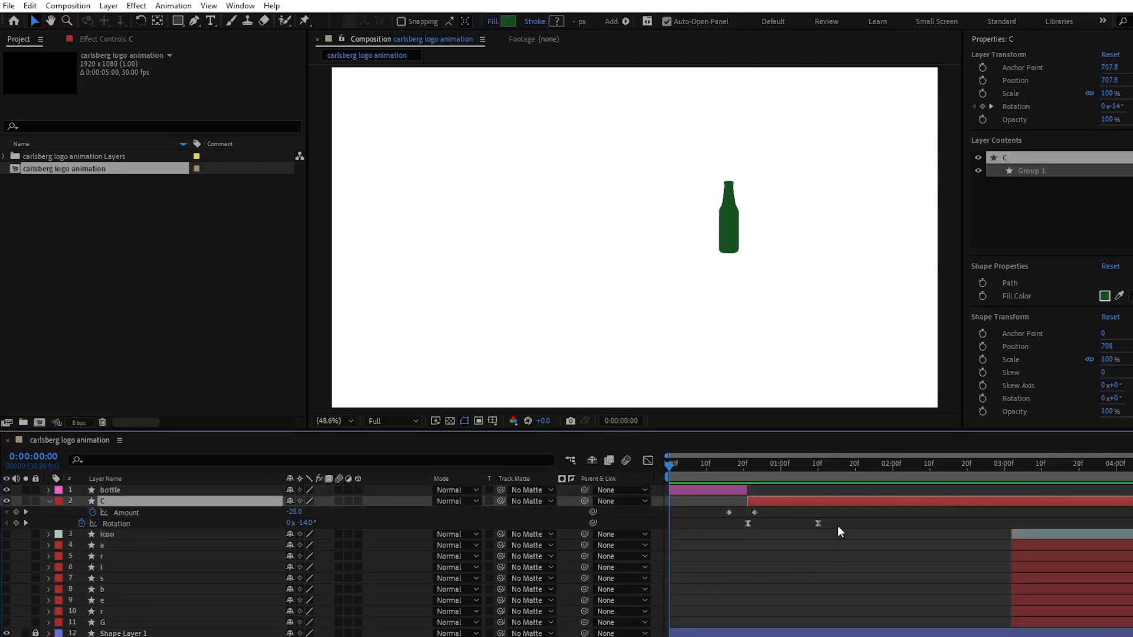
drag(837, 525, 721, 519)
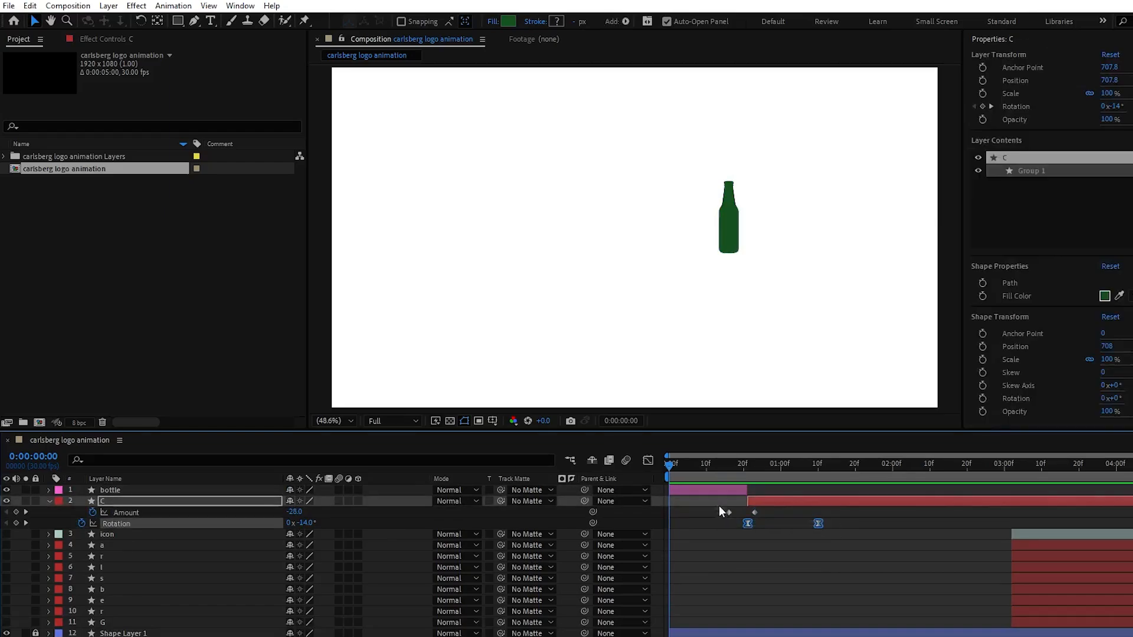
click(648, 460)
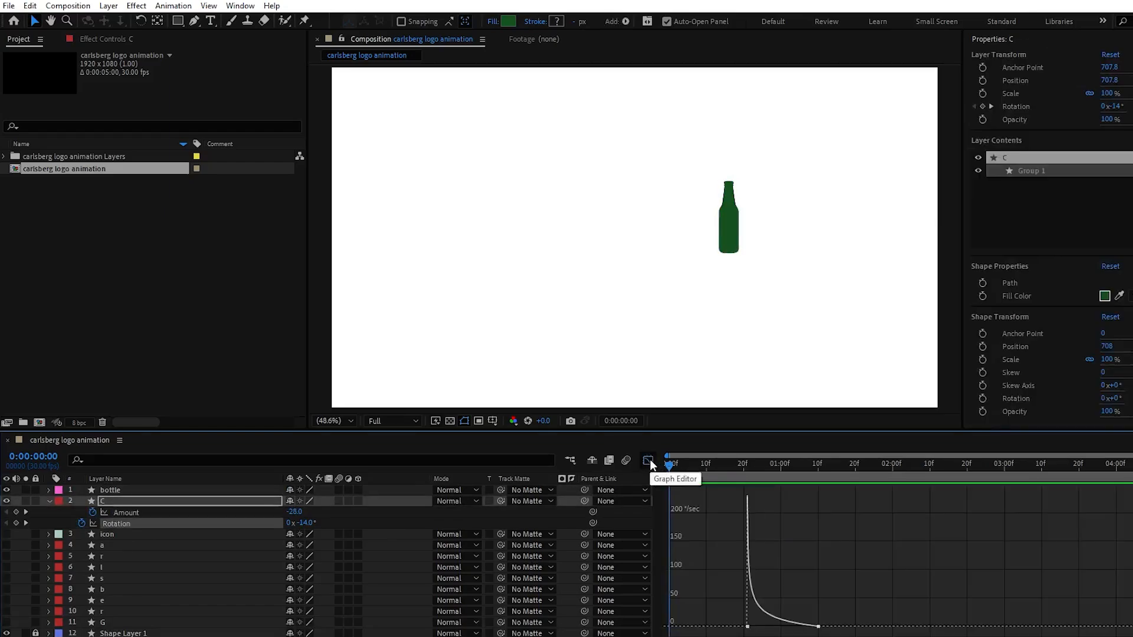
click(647, 460)
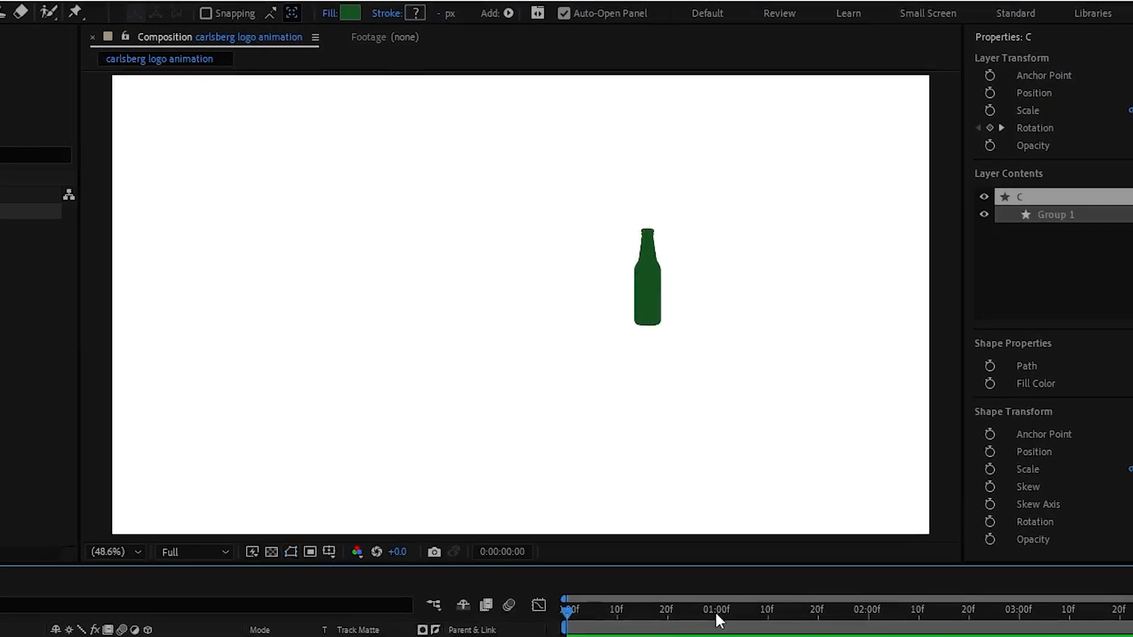
Play back the animation to check how the bottle changes into the letter C
key(space)
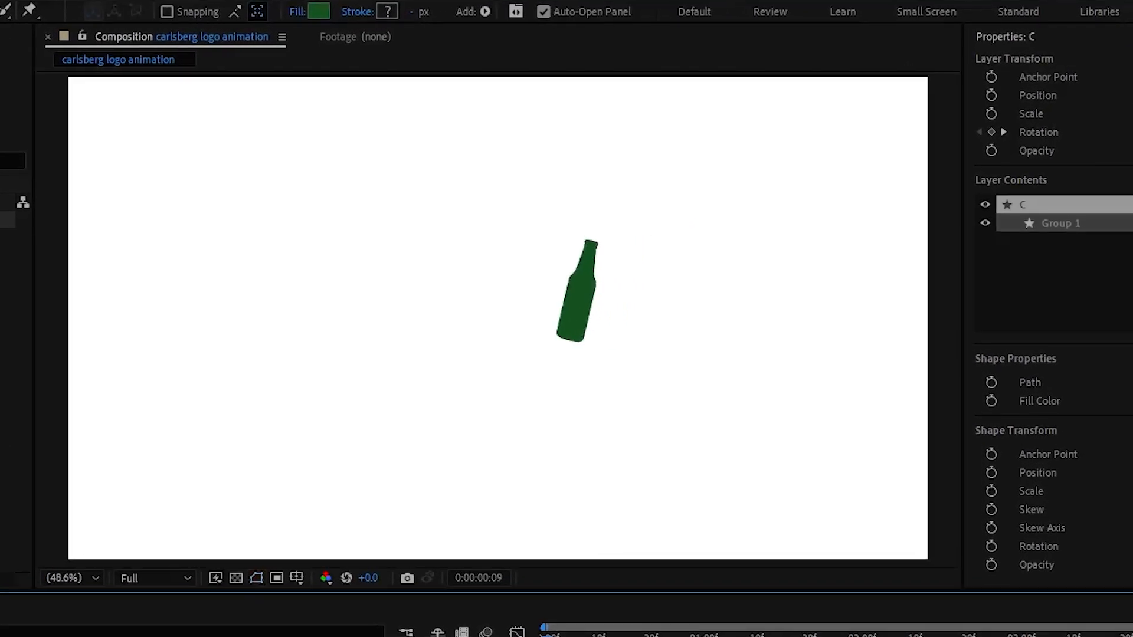
key(space)
key(space)
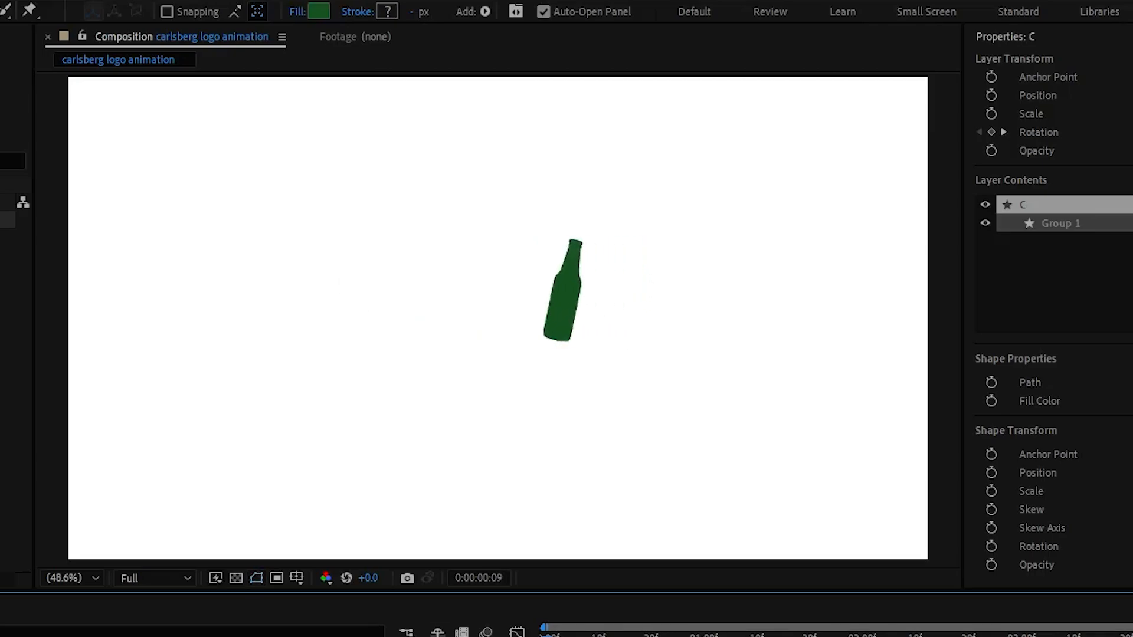
key(space)
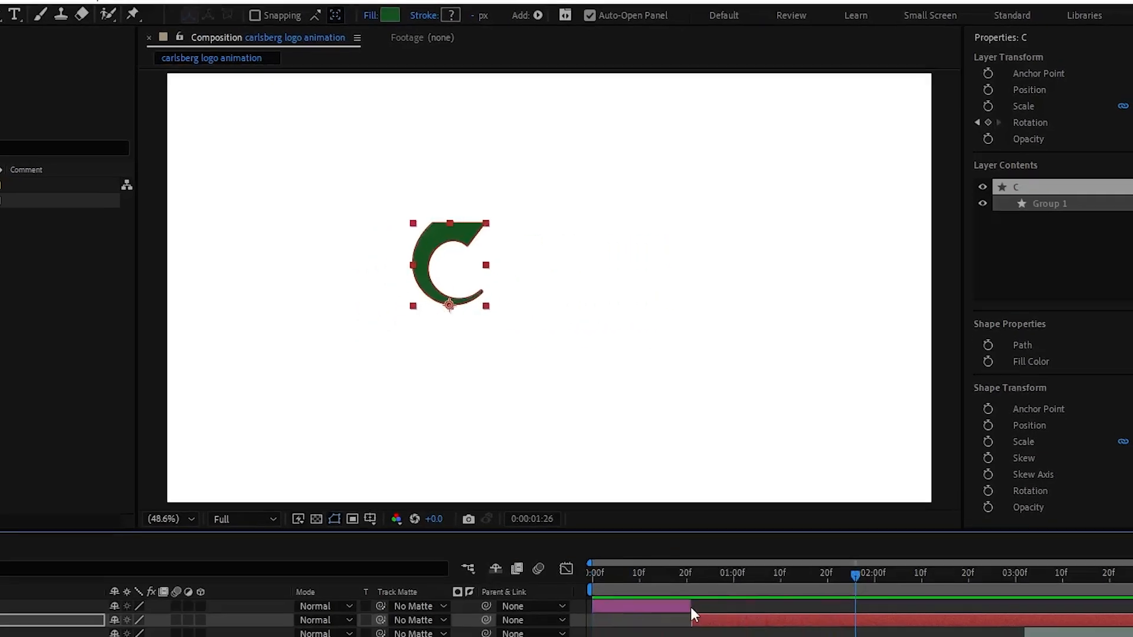
drag(843, 636, 516, 621)
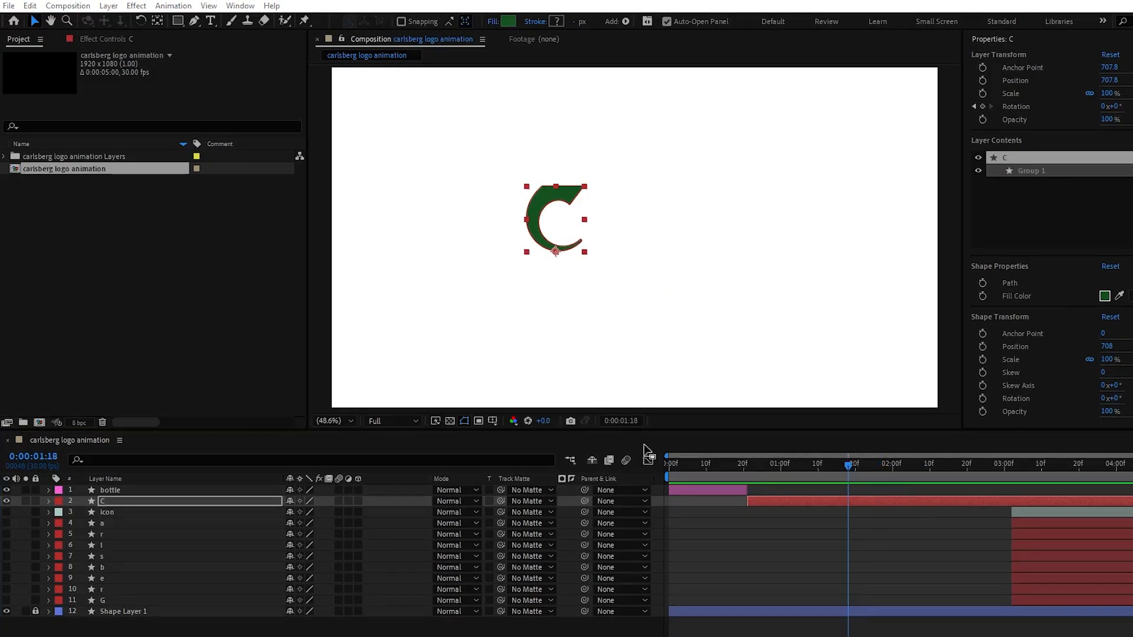
Extend the start of the "a" layer back to 0:00:00:21 and make the layer visible
click(111, 526)
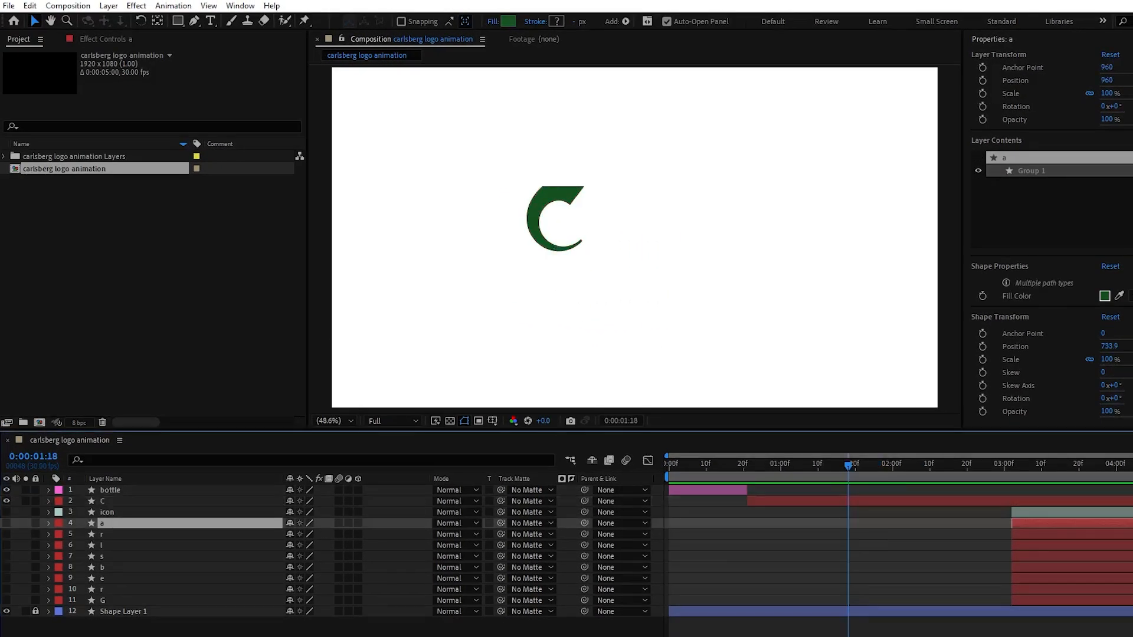
drag(1012, 523, 747, 523)
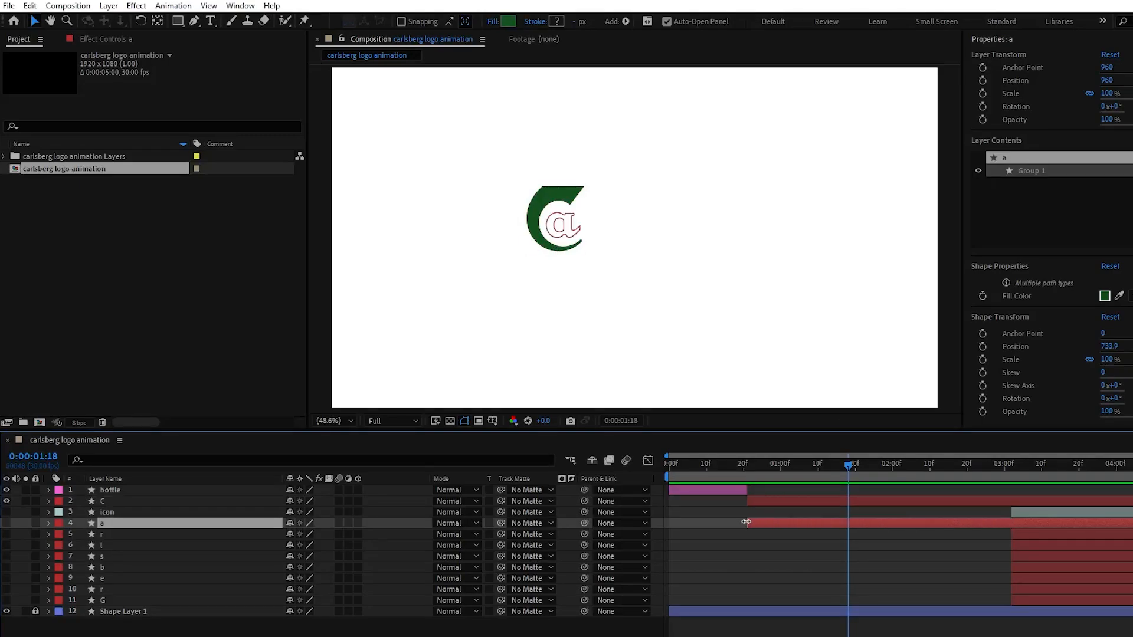
click(747, 465)
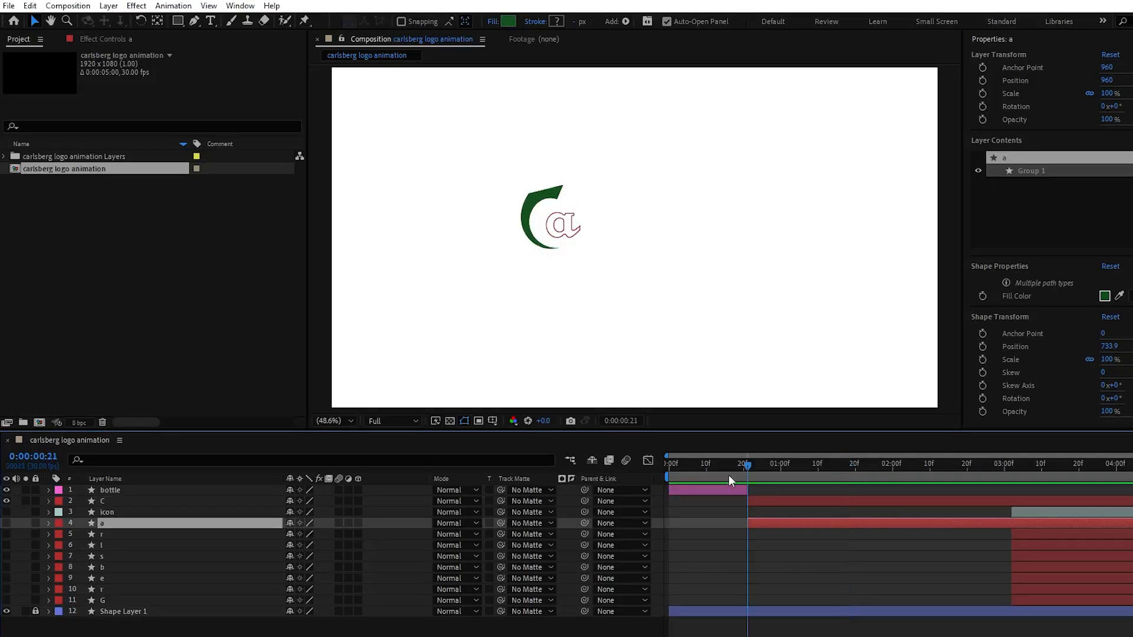
click(23, 522)
click(7, 523)
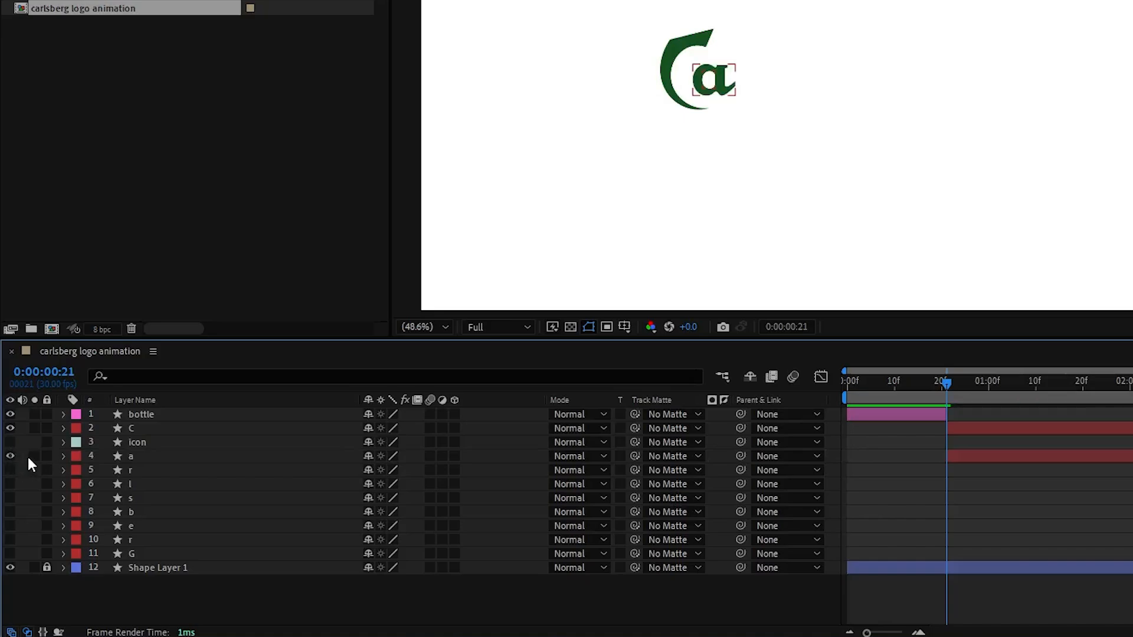
Solo the "a" layer and Shape Layer 1, and place the "a" layer's anchor point at the middle of the letter's left edge
click(35, 456)
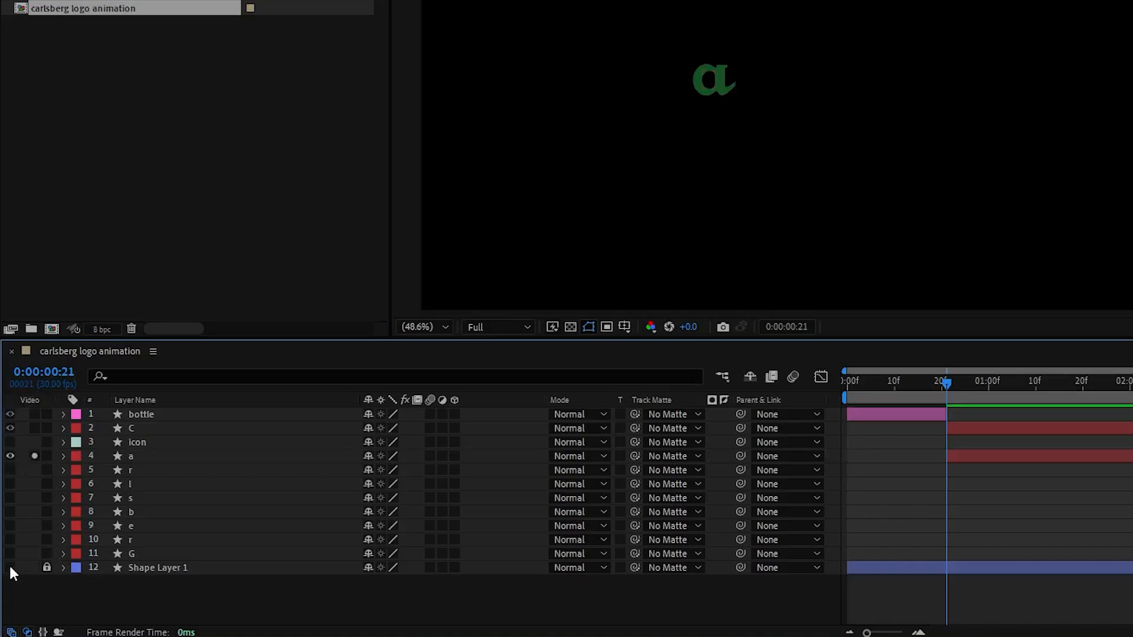
click(34, 568)
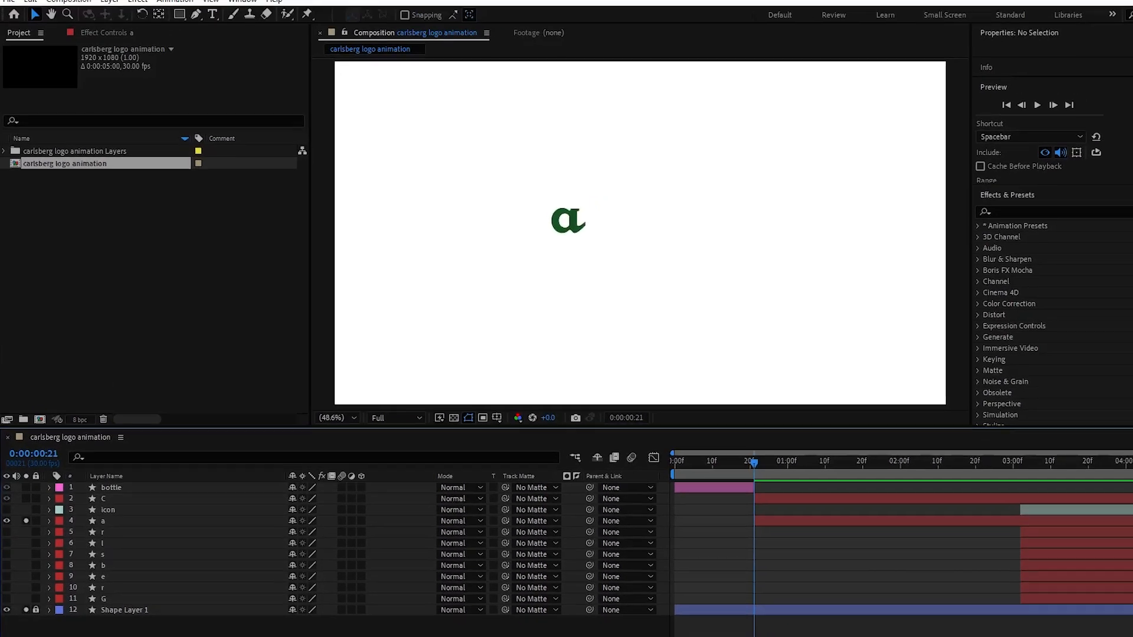
click(729, 94)
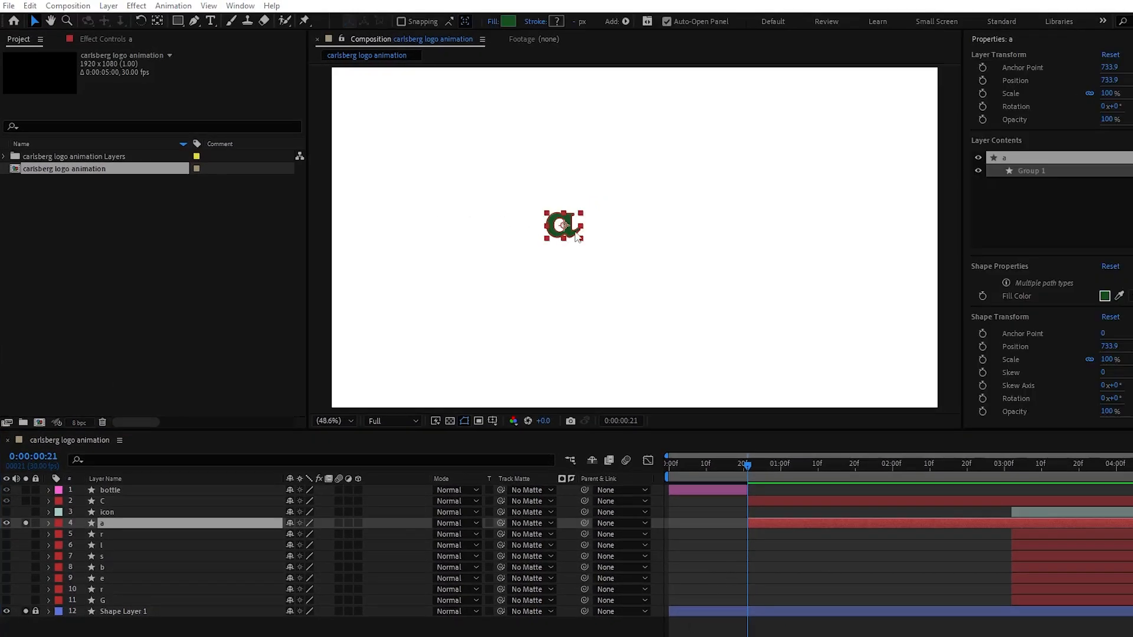
scroll(576, 236, up, 5)
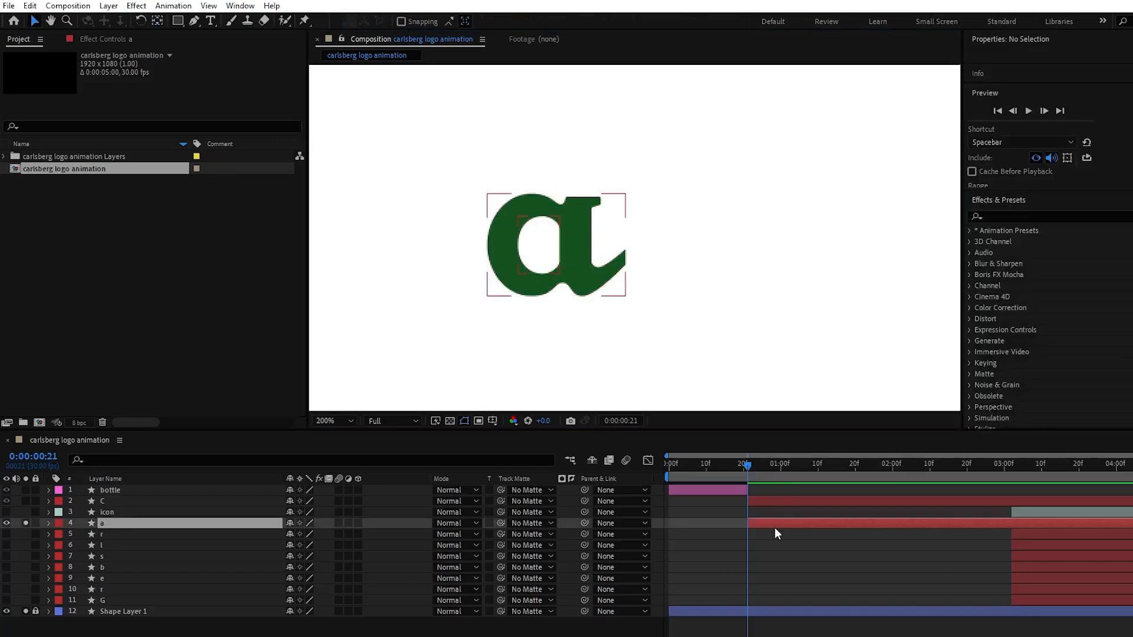
click(775, 526)
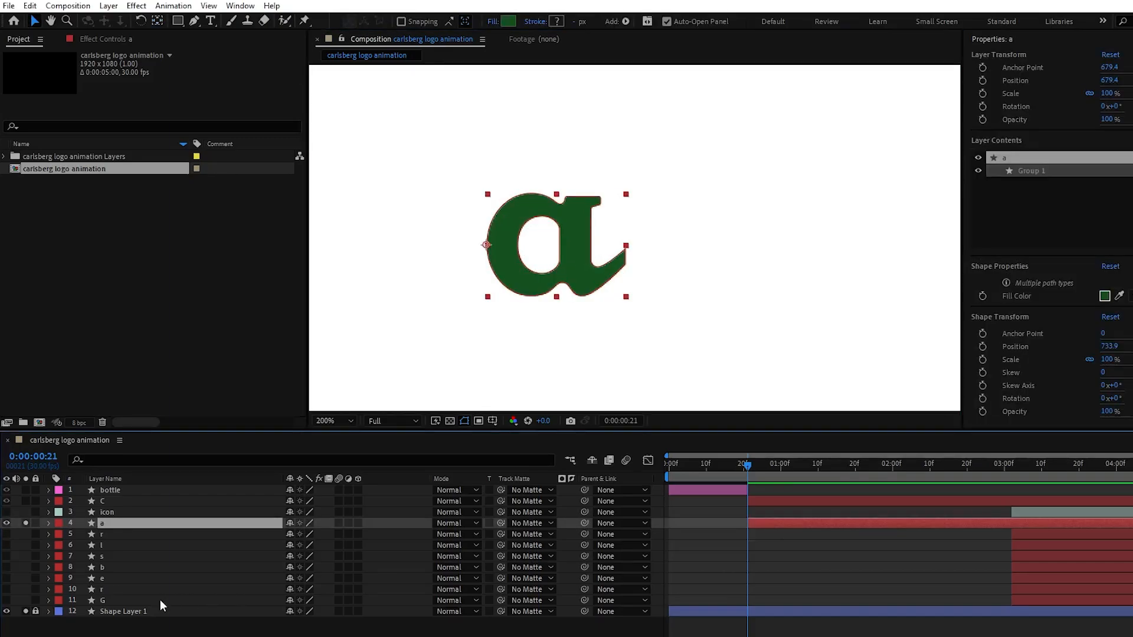
With no layer selected, set up the Pen tool with no fill and a black (000000) 12 px stroke
click(163, 627)
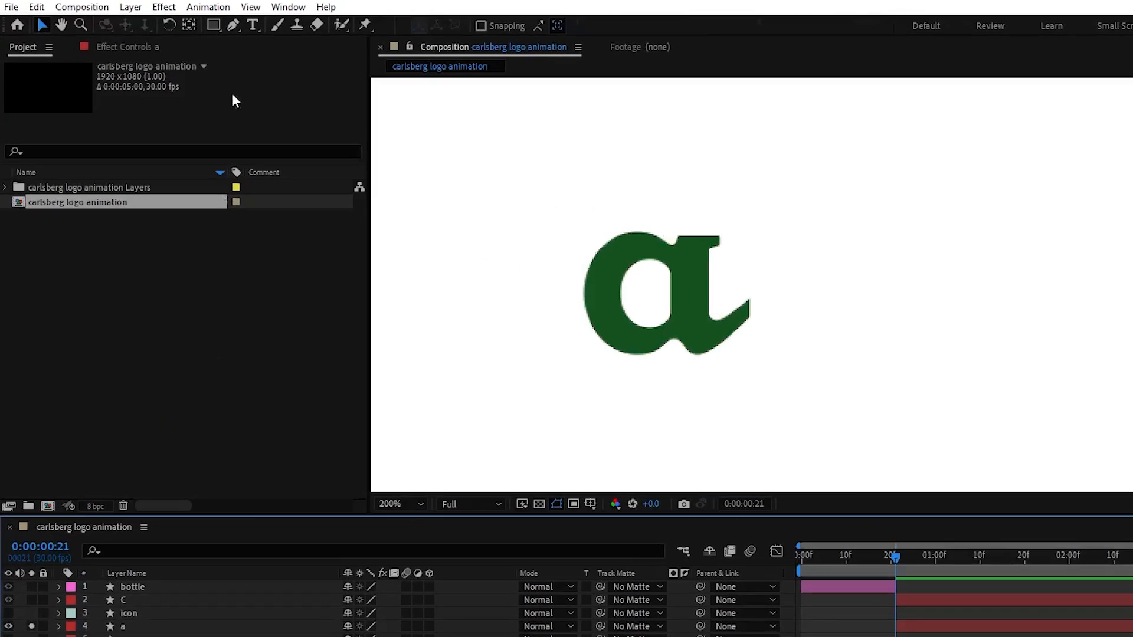
click(195, 18)
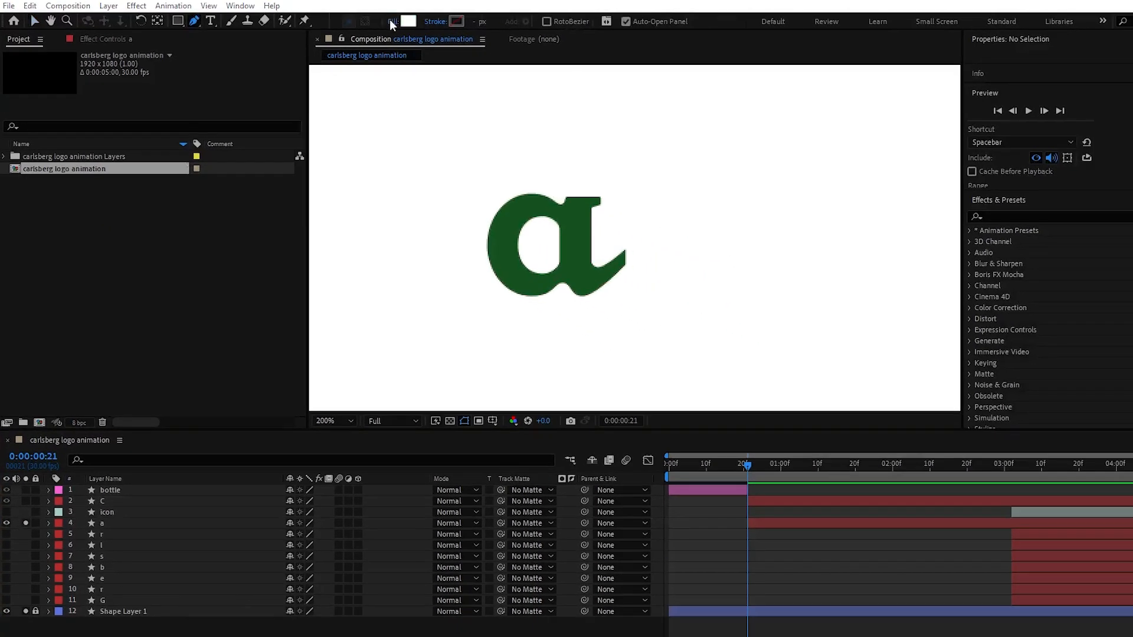
click(389, 20)
click(427, 181)
click(472, 256)
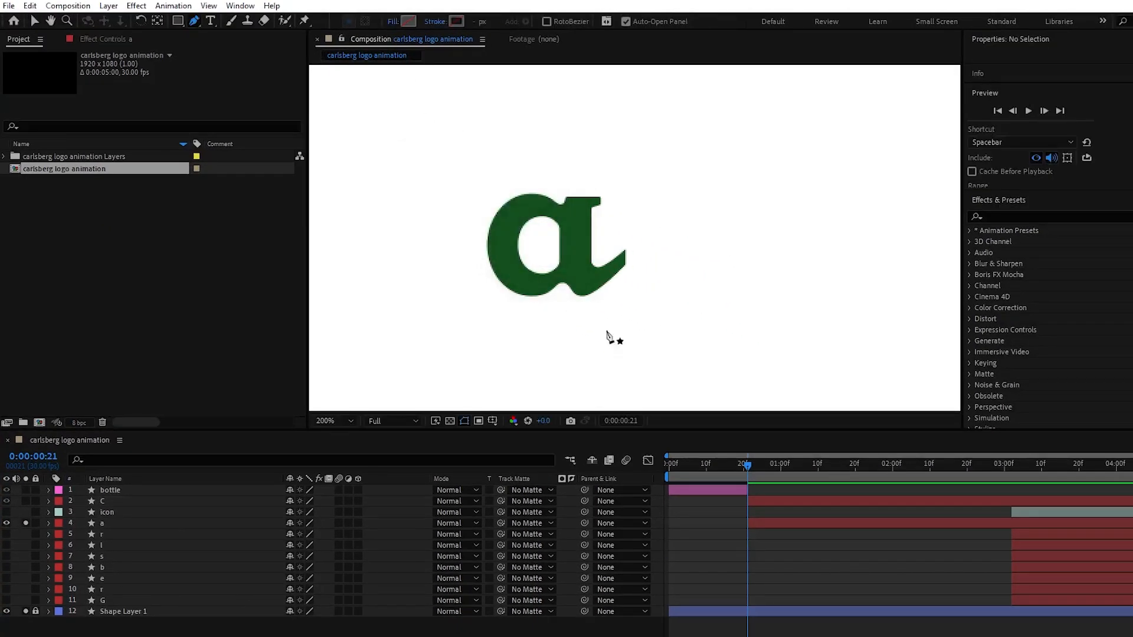
click(456, 22)
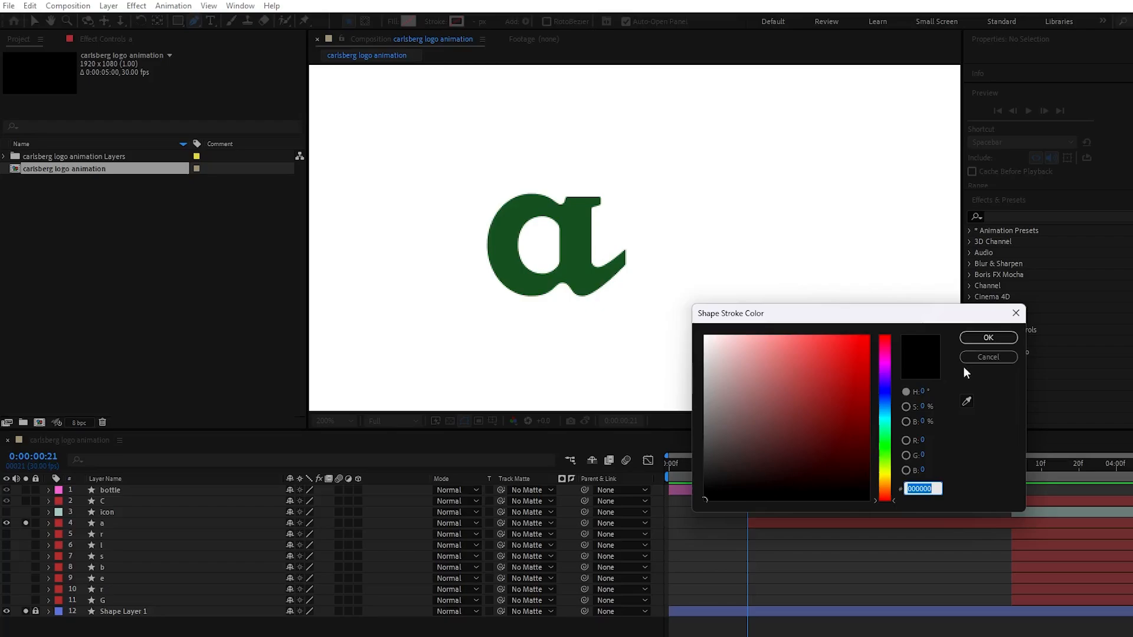
click(986, 331)
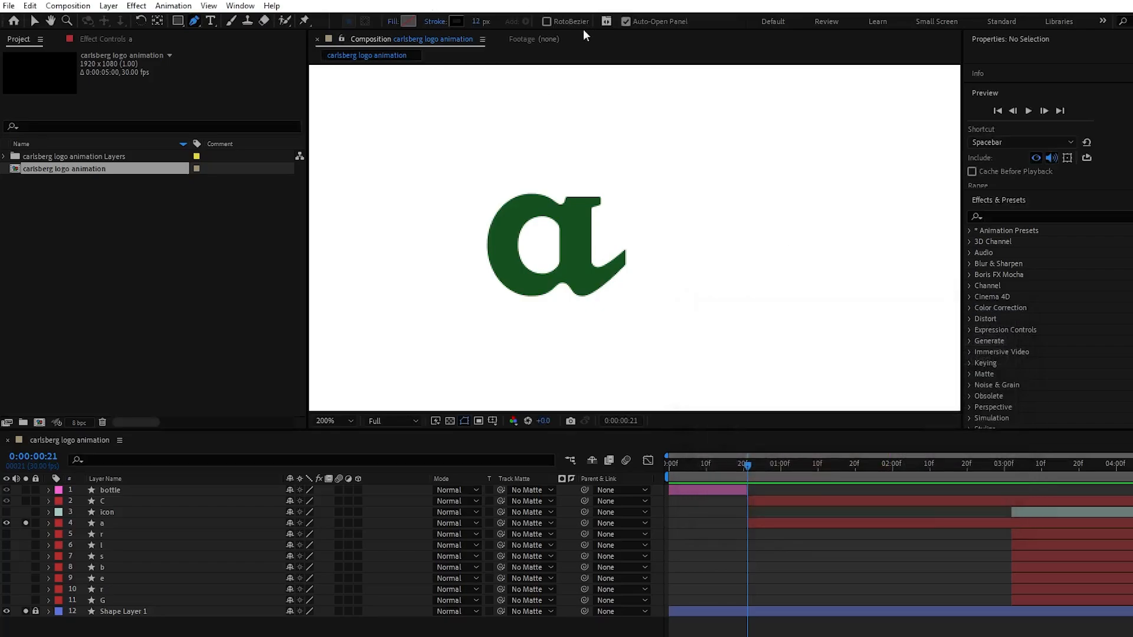
Draw an open curved path through the bowl of the "a" and set its stroke width to 27 px
click(558, 213)
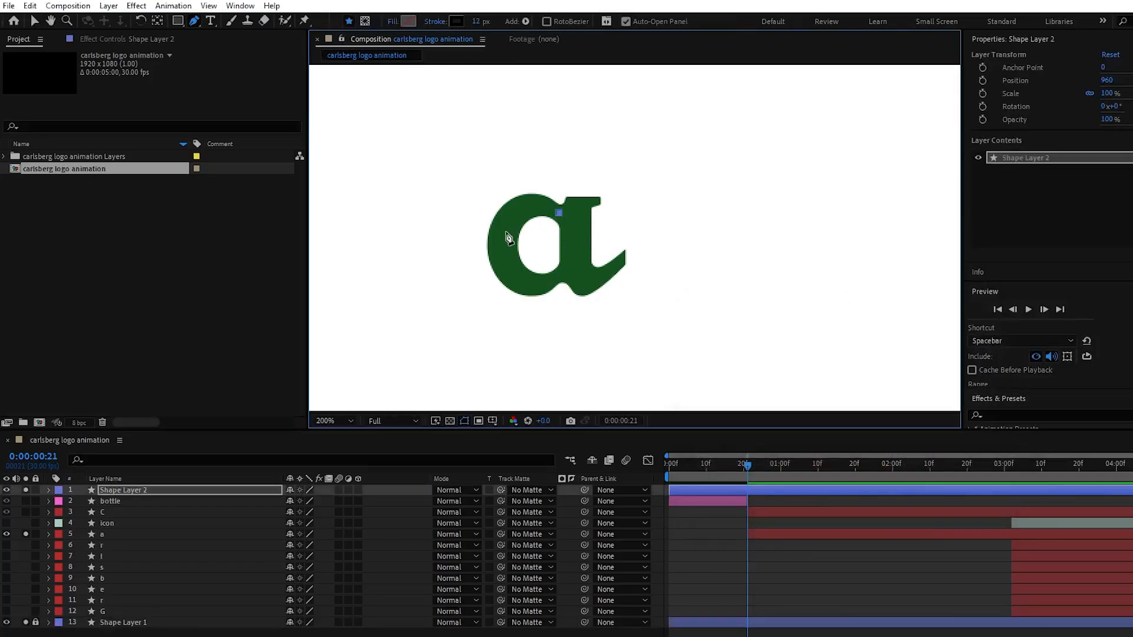
drag(504, 234, 494, 264)
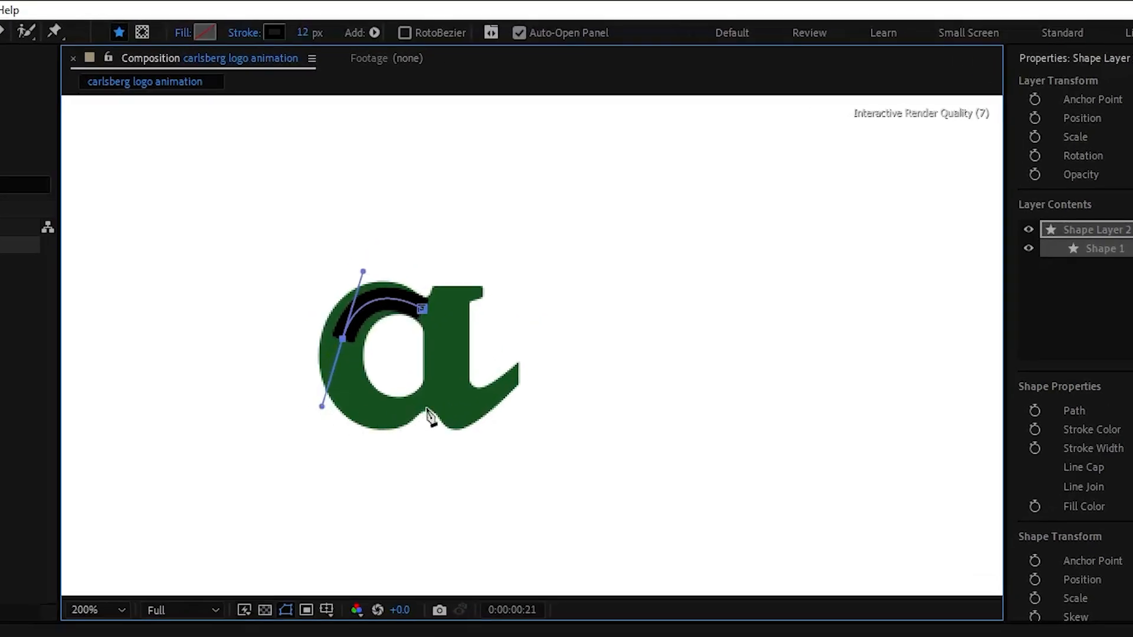
drag(426, 402, 474, 367)
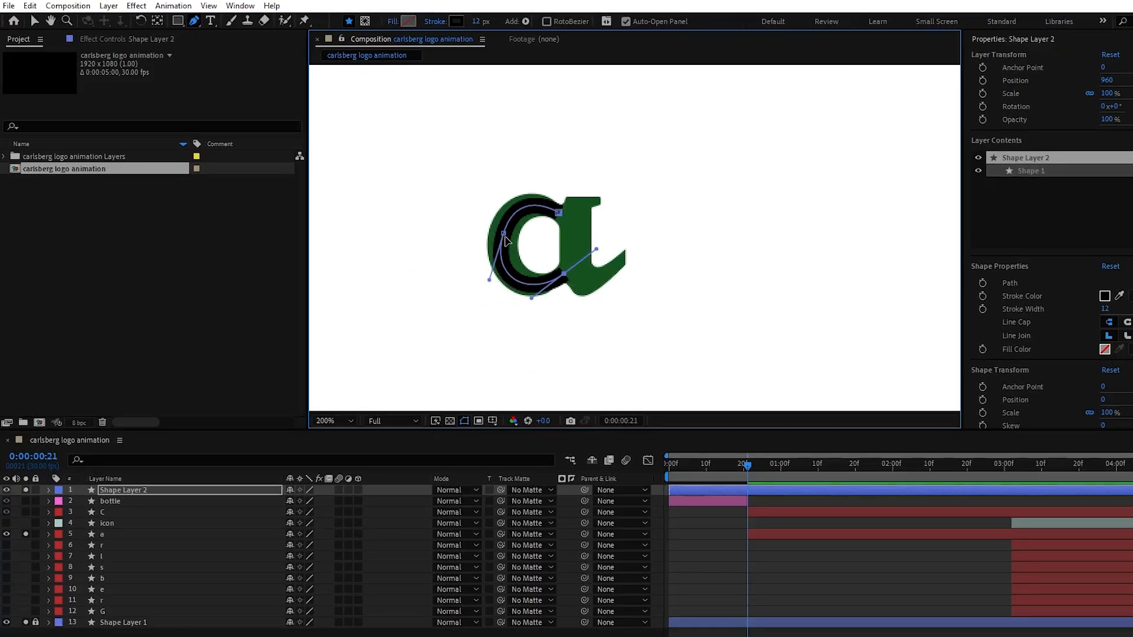
drag(470, 22, 487, 23)
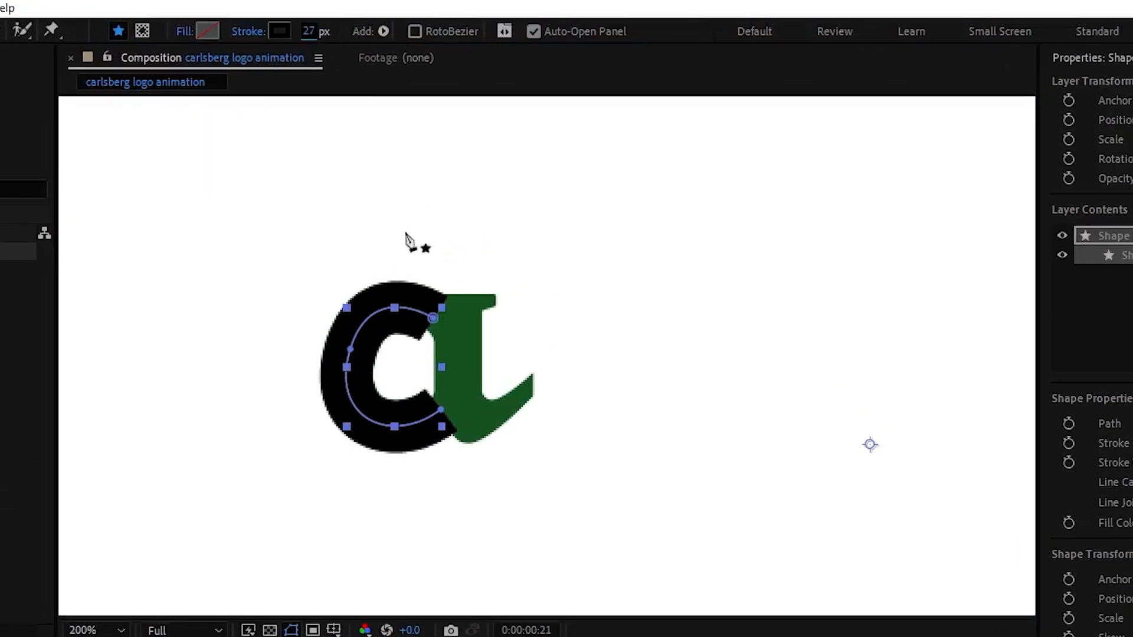
Adjust the path's points and curve handles so the black stroke follows and covers the bowl of the "a"
click(353, 351)
drag(374, 279, 362, 273)
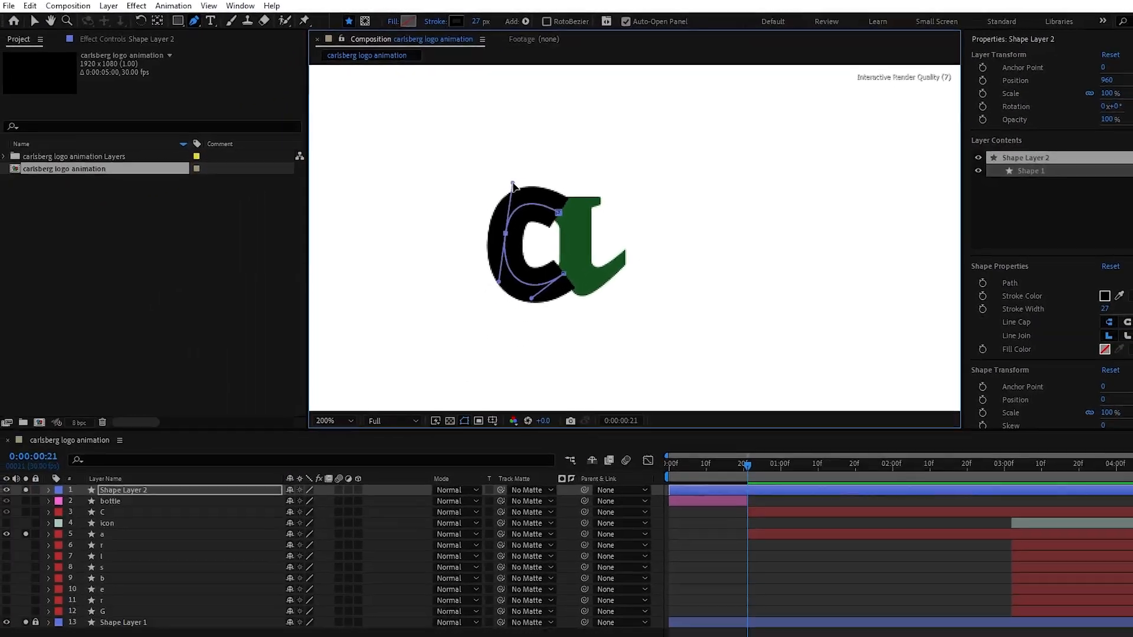
drag(432, 318, 438, 290)
drag(505, 234, 503, 239)
mouse_move(562, 194)
mouse_down()
mouse_move(561, 213)
mouse_move(507, 198)
mouse_move(562, 211)
mouse_up()
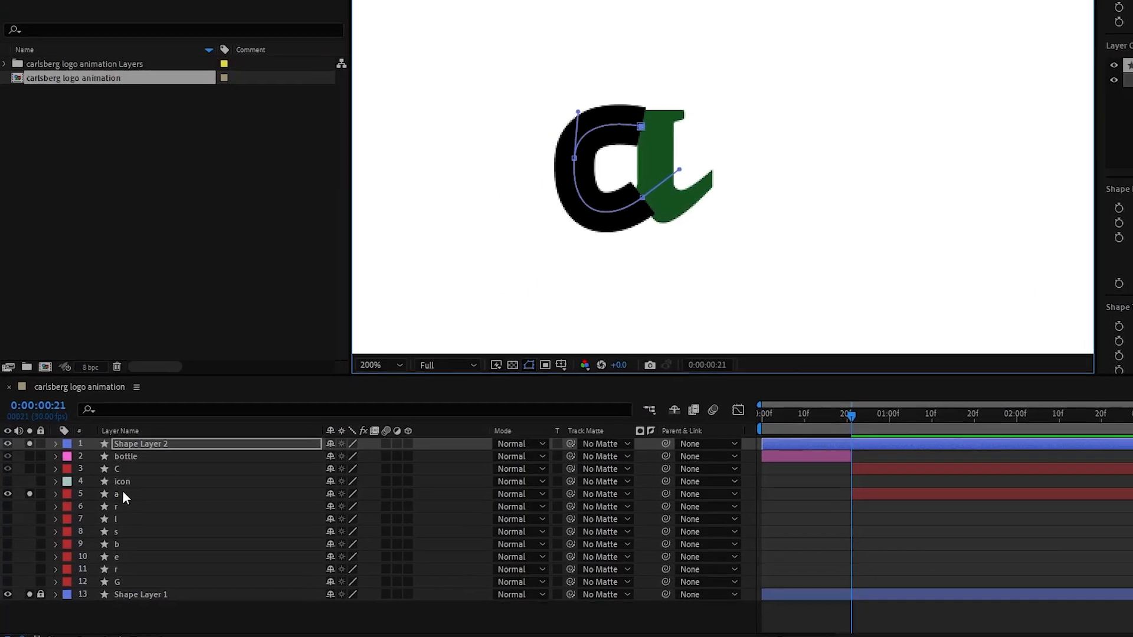
Duplicate the "a" layer and turn off solo for the copy
click(113, 534)
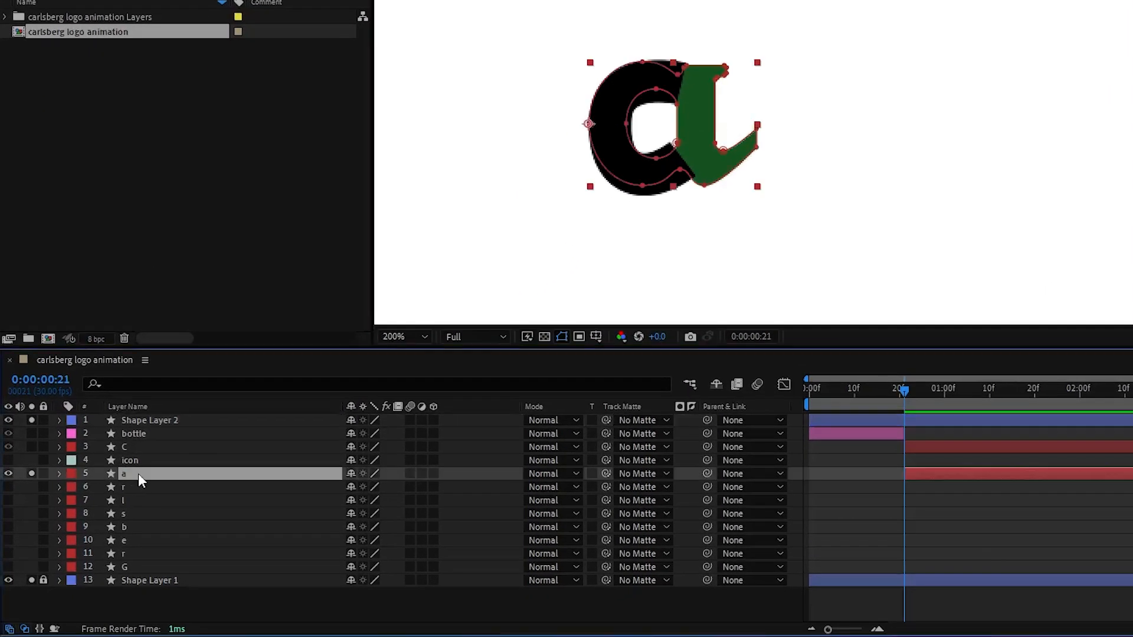
key(ctrl+d)
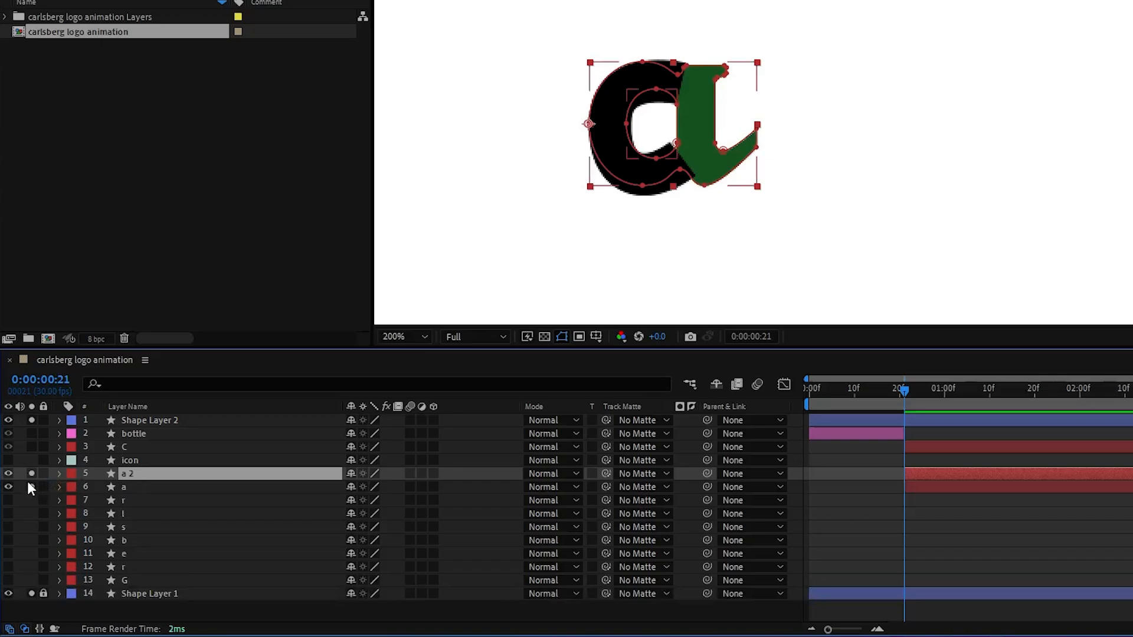
click(32, 475)
Place Shape Layer 2 directly above the original "a" layer and trim its start to 0:00:00:21
click(155, 420)
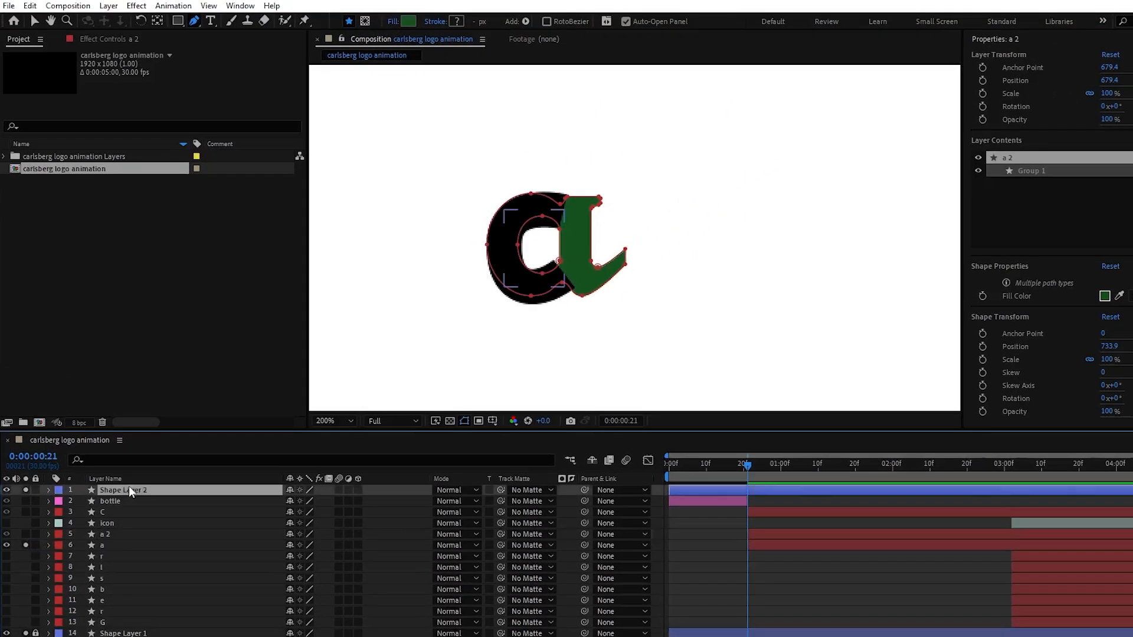
drag(128, 490, 401, 549)
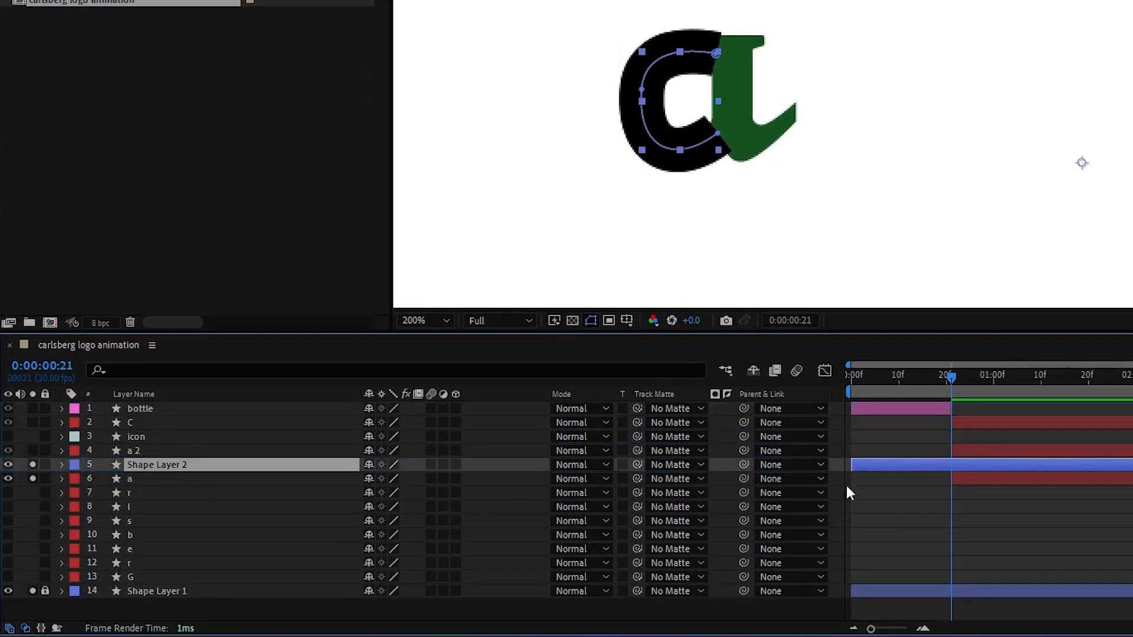
drag(852, 469, 948, 470)
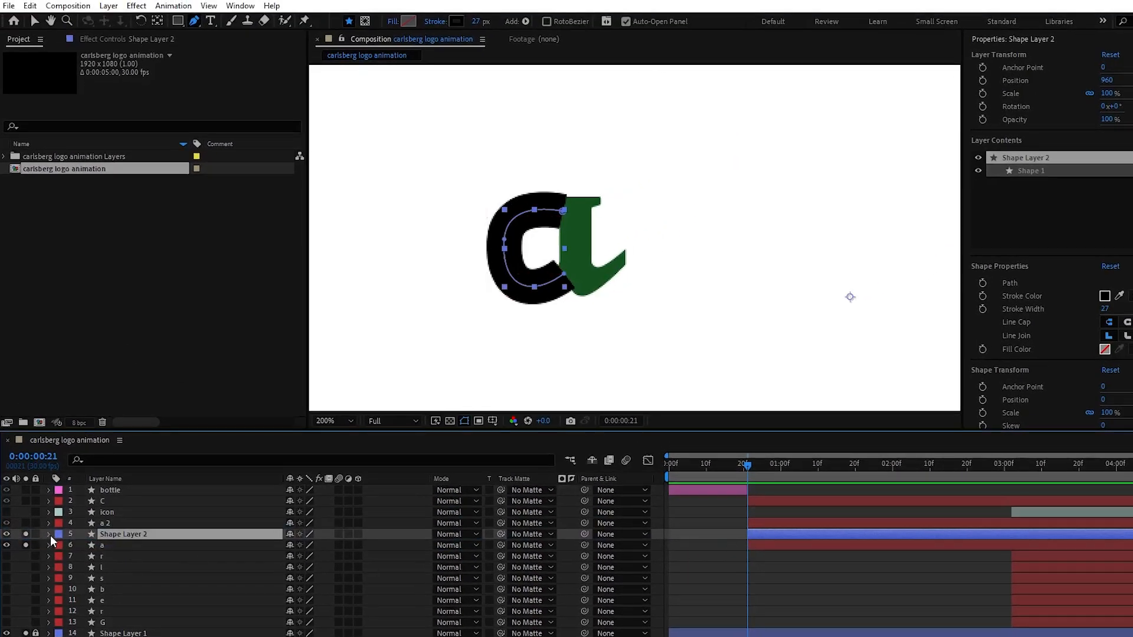
Add Trim Paths to Shape Layer 2 and keyframe its End from 0% at 0:00:00:21 to 100% at about 0:00:01:00
click(49, 534)
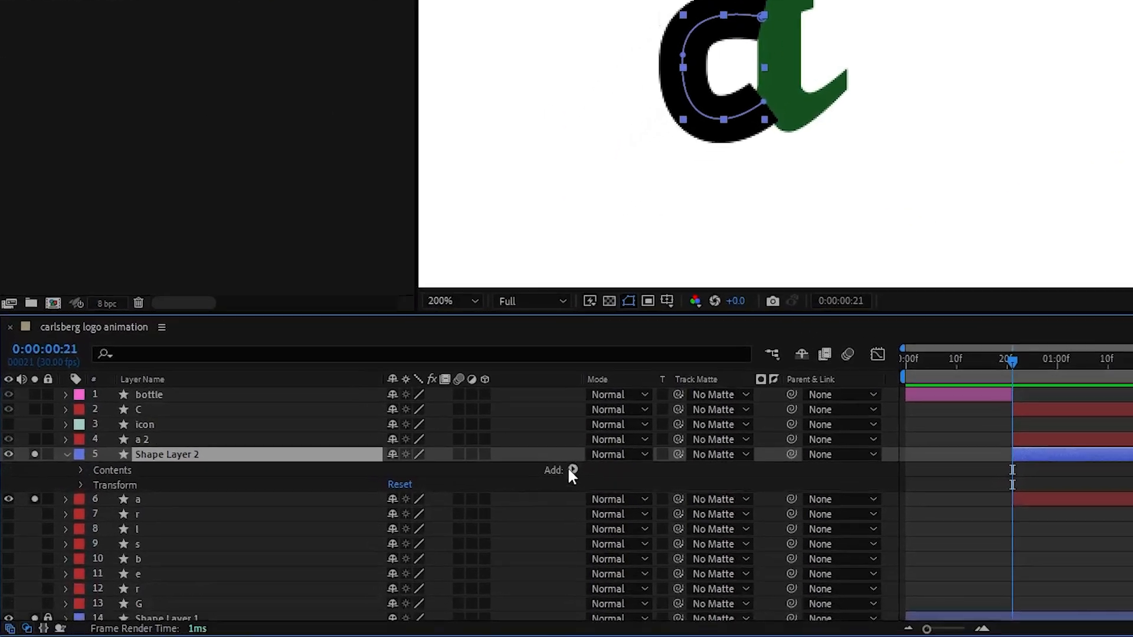
click(572, 469)
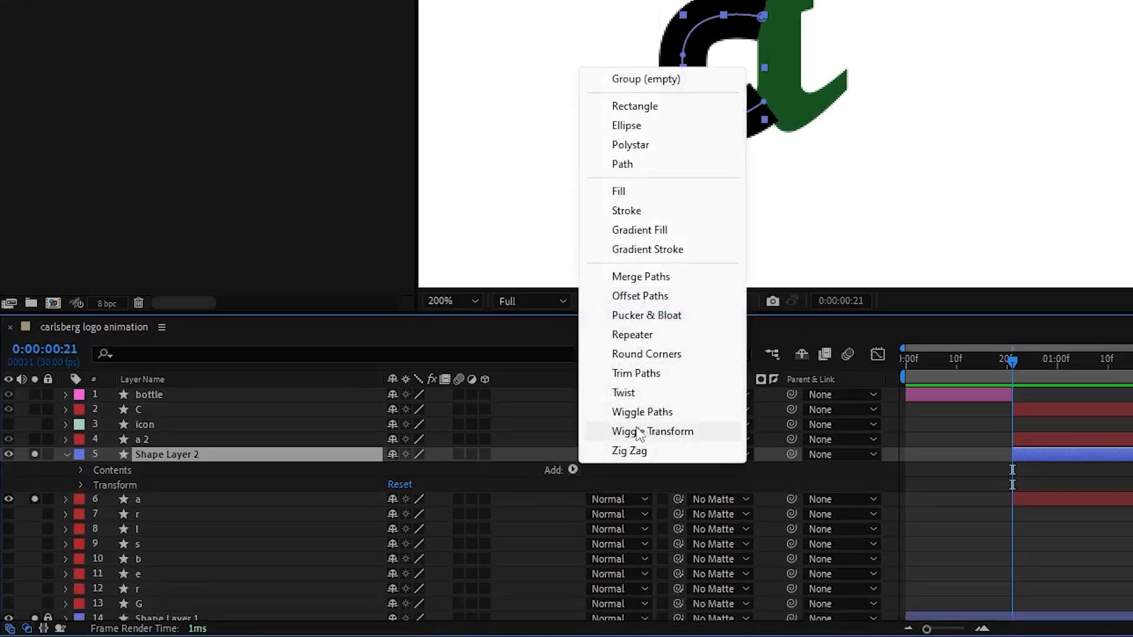
click(651, 369)
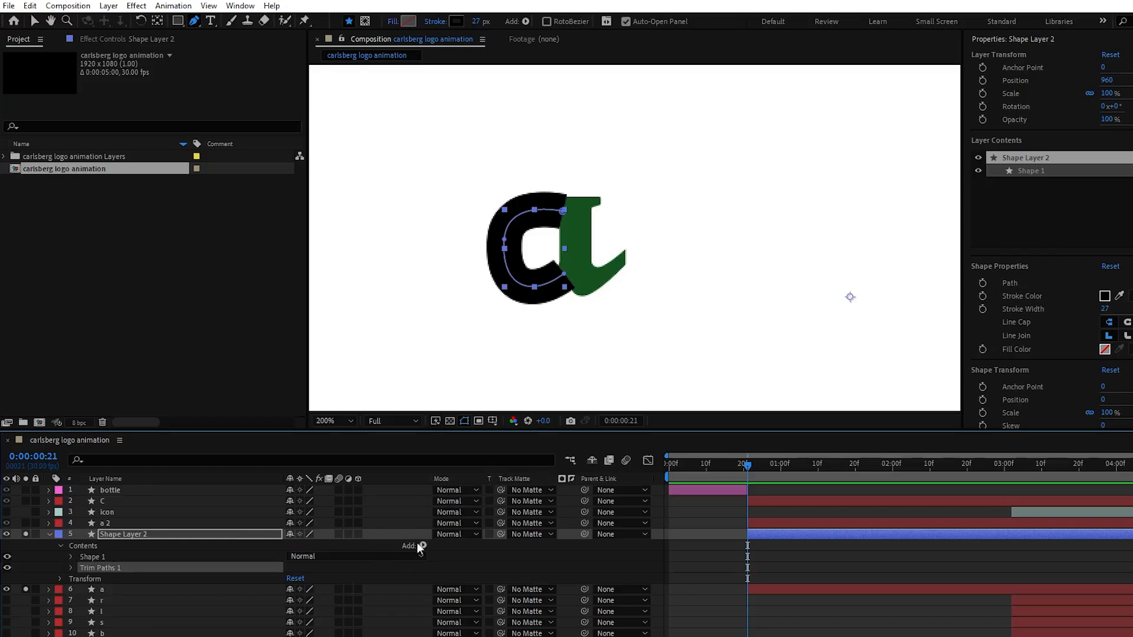
click(70, 568)
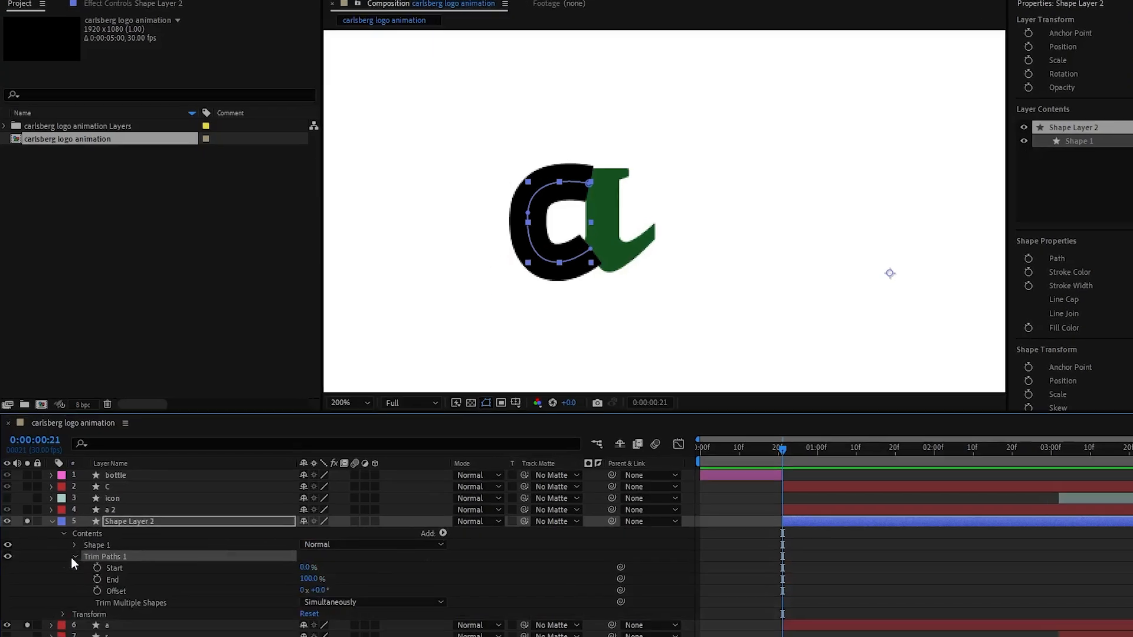
click(92, 590)
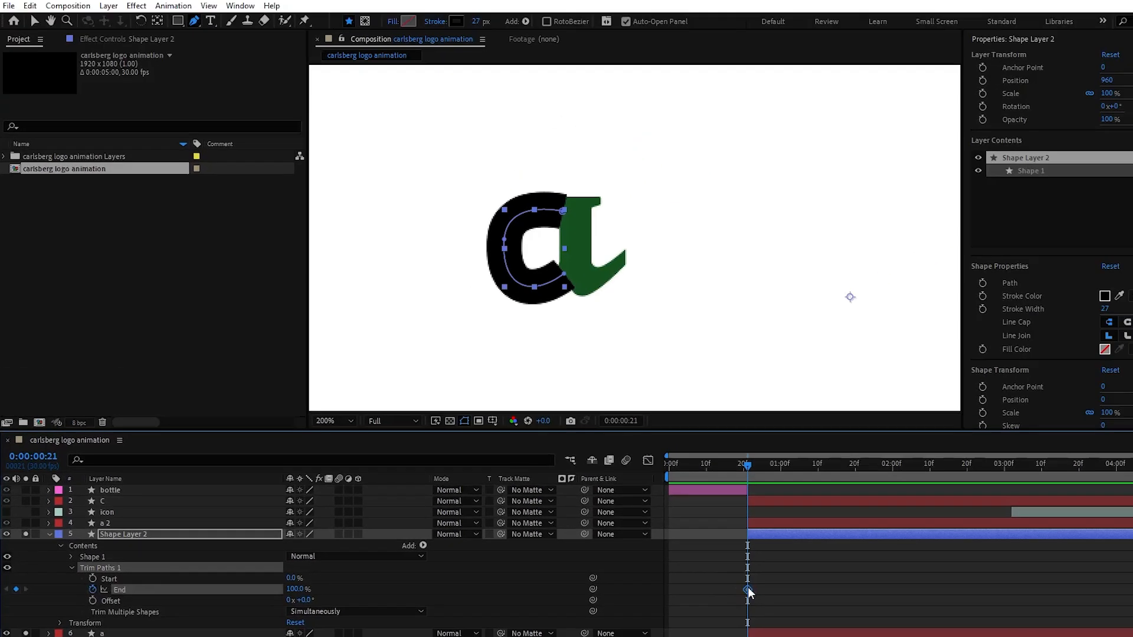
drag(905, 542, 946, 544)
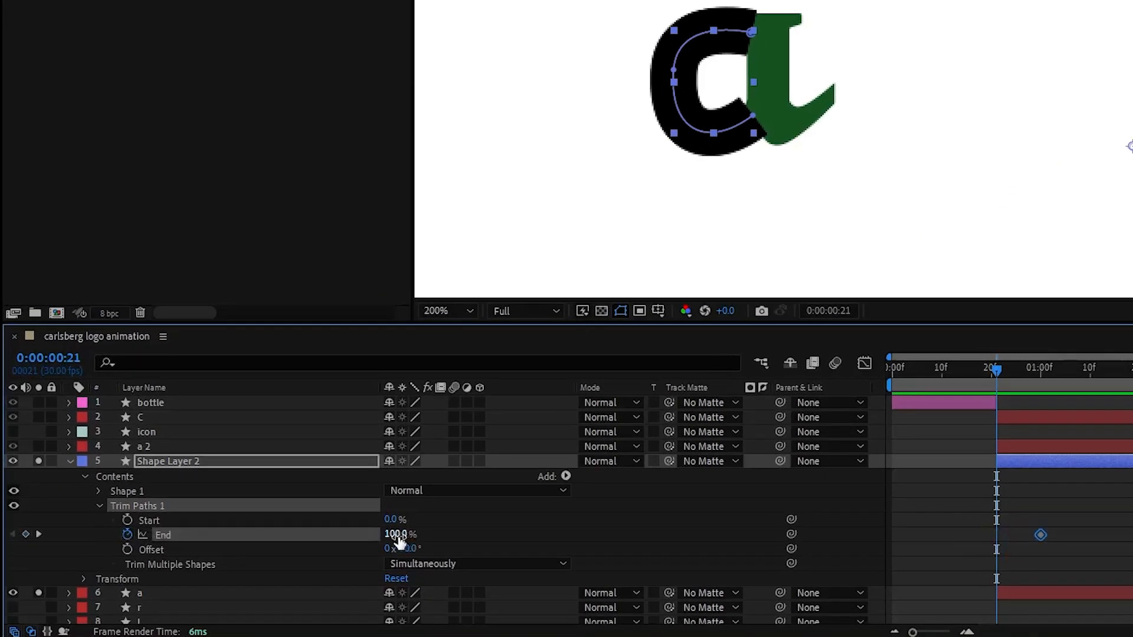
drag(295, 590, 188, 590)
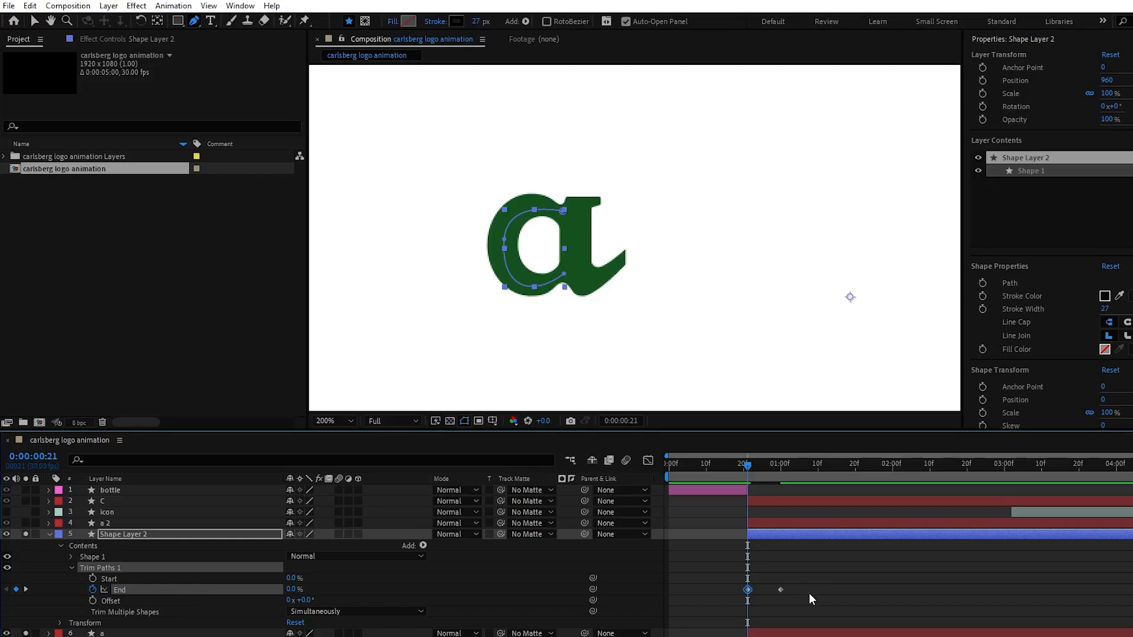
Apply Easy Ease to the Trim Paths End keyframes and adjust their speed graph, with the last keyframe at about 0:00:01:02
drag(809, 593, 725, 578)
key(F9)
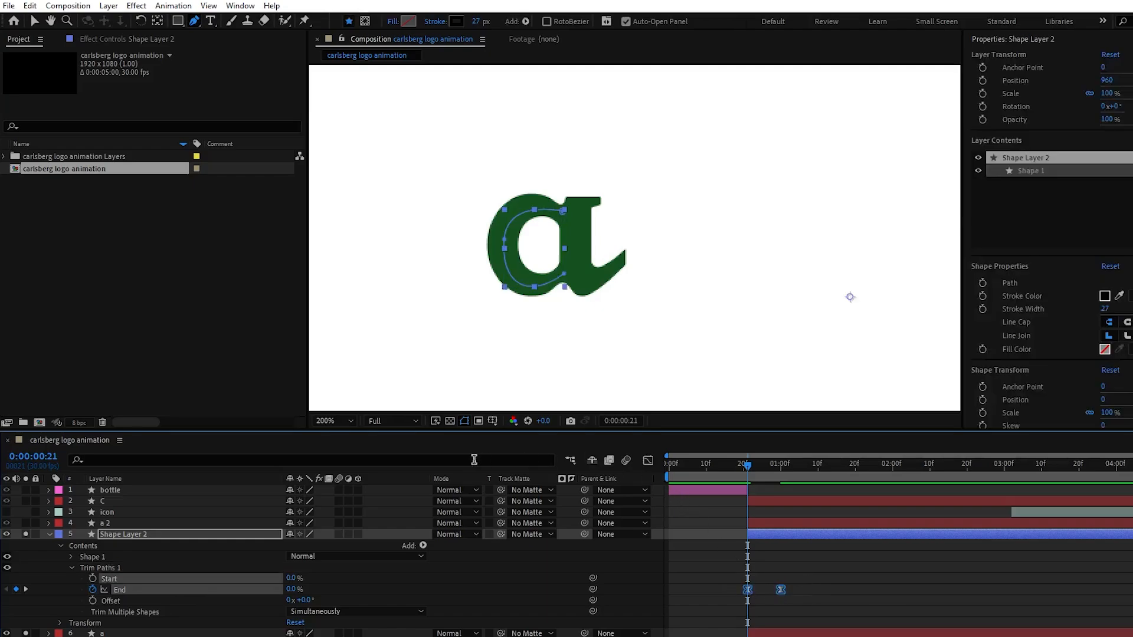
click(648, 461)
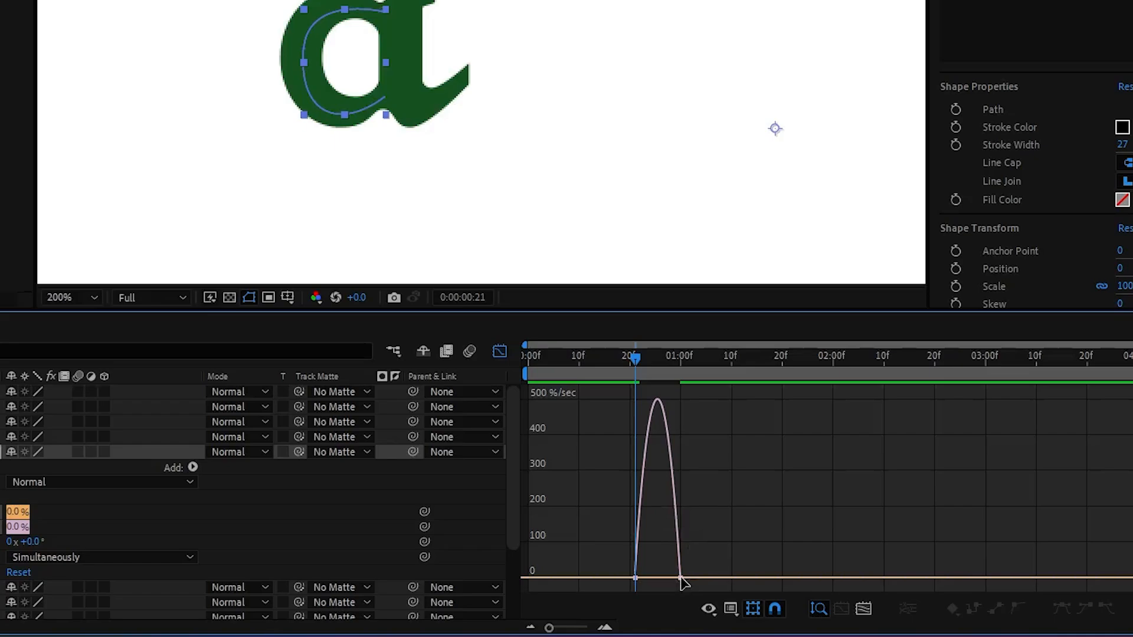
drag(681, 578, 655, 578)
click(500, 352)
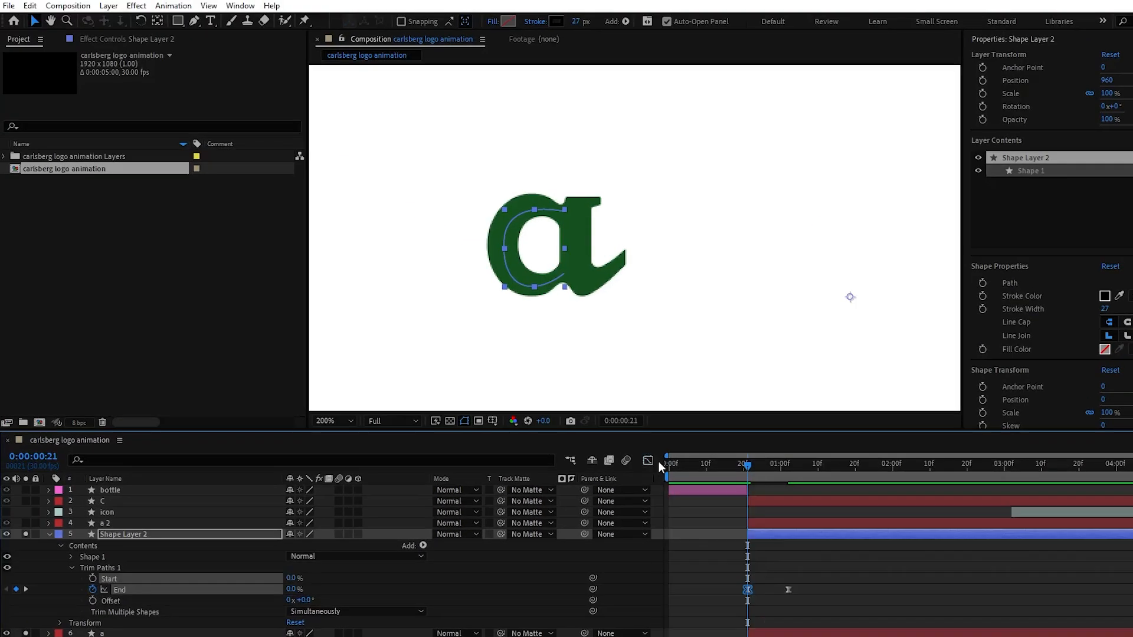
Use Shape Layer 2 as the track matte of the "a" layer and switch the solo from "a" to "a 2"
click(49, 534)
click(94, 546)
drag(500, 545, 188, 536)
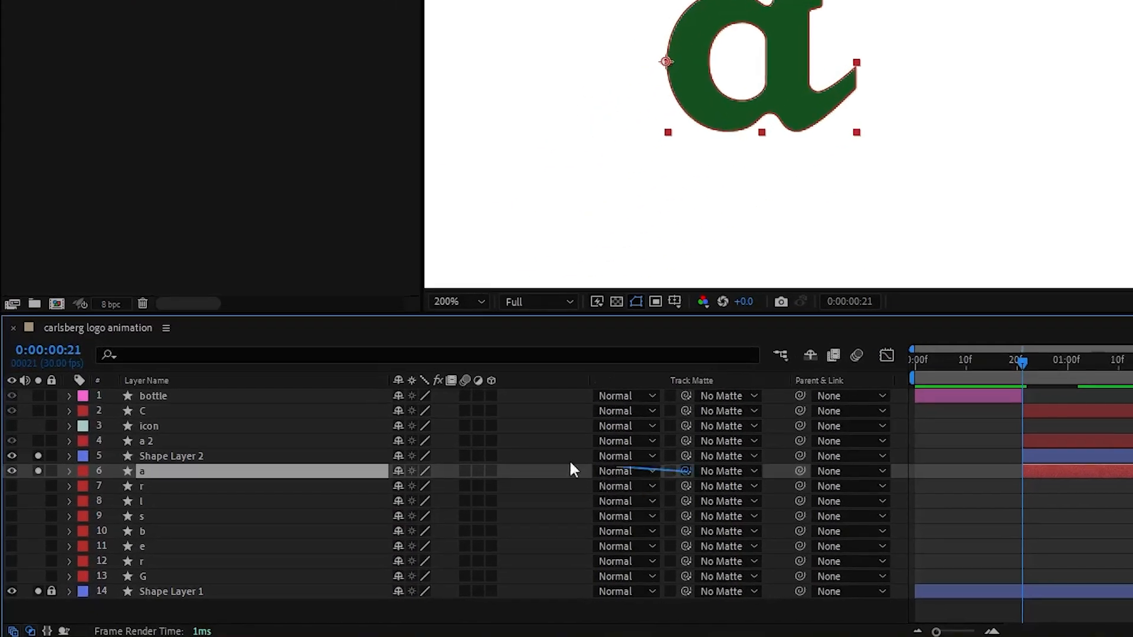
drag(258, 460, 257, 458)
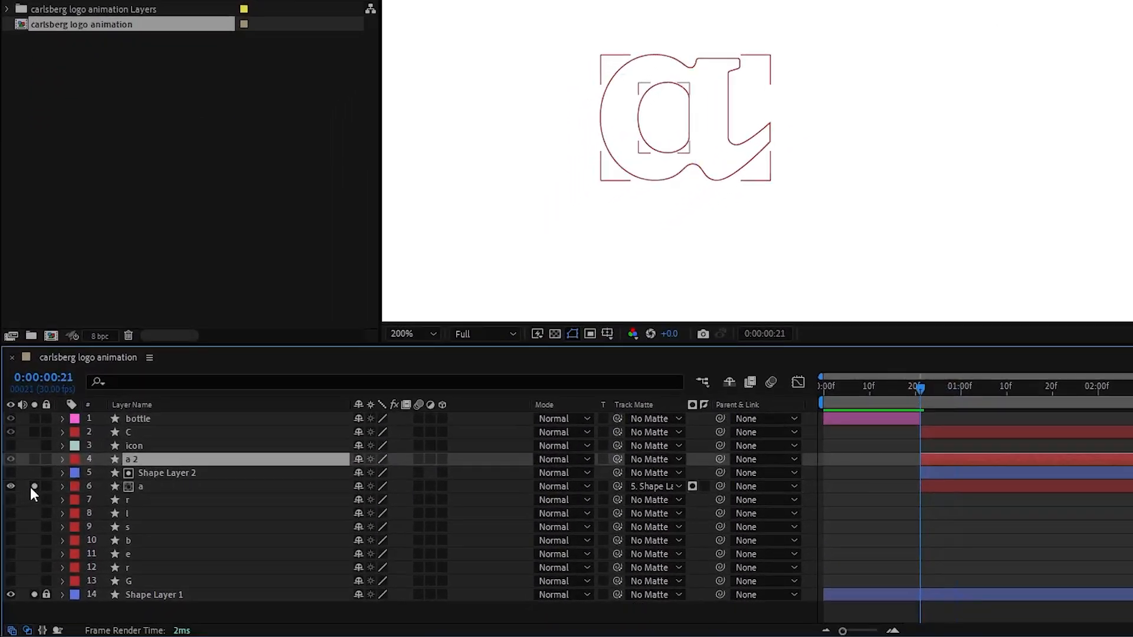
click(35, 486)
click(34, 459)
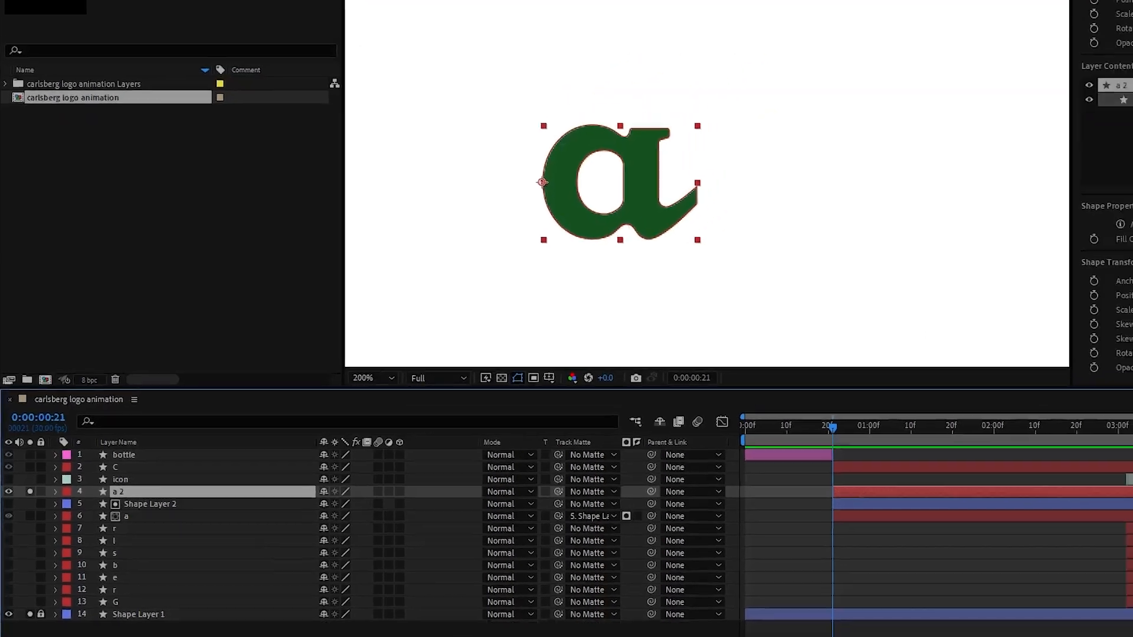
With no layer selected, draw a new open 27 px path down the stem of the "a" and curving up past its tail
click(201, 612)
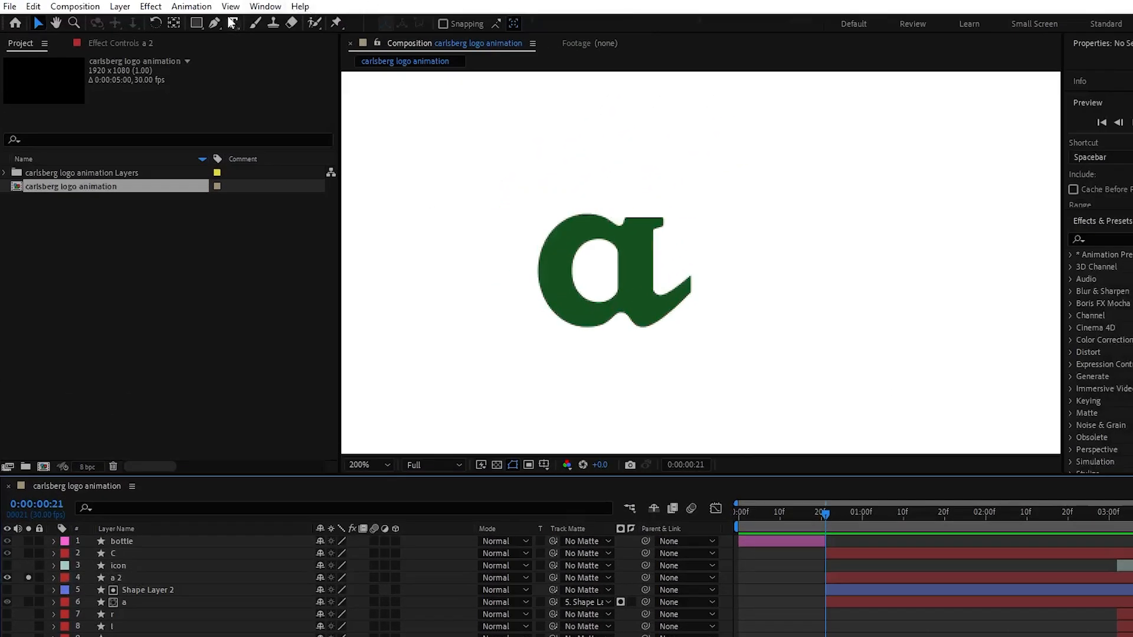
key(g)
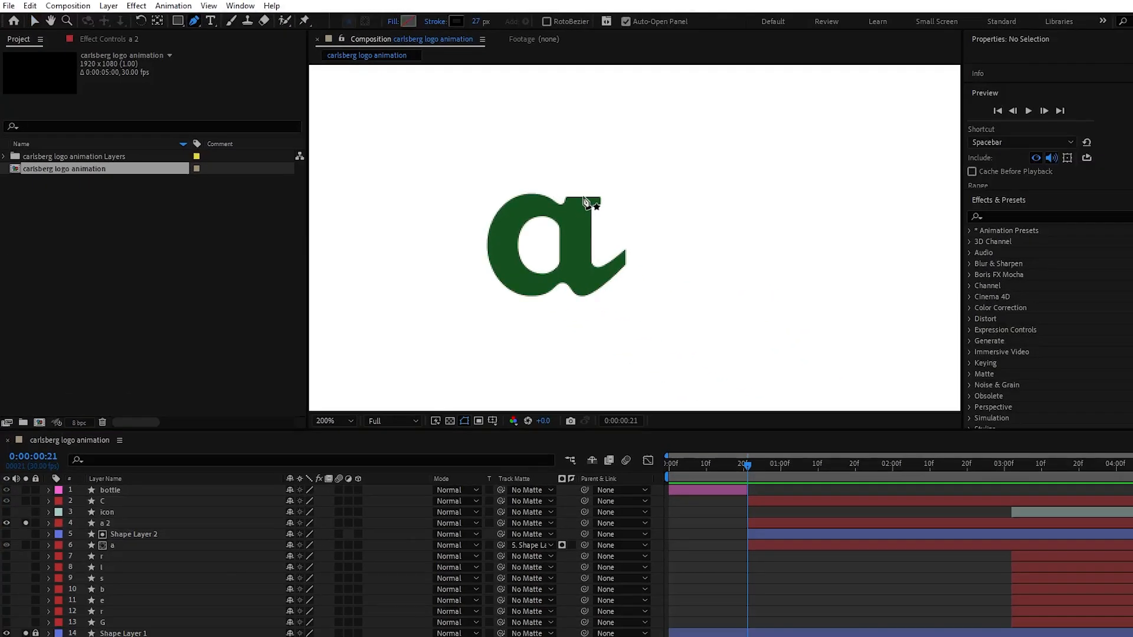
click(583, 196)
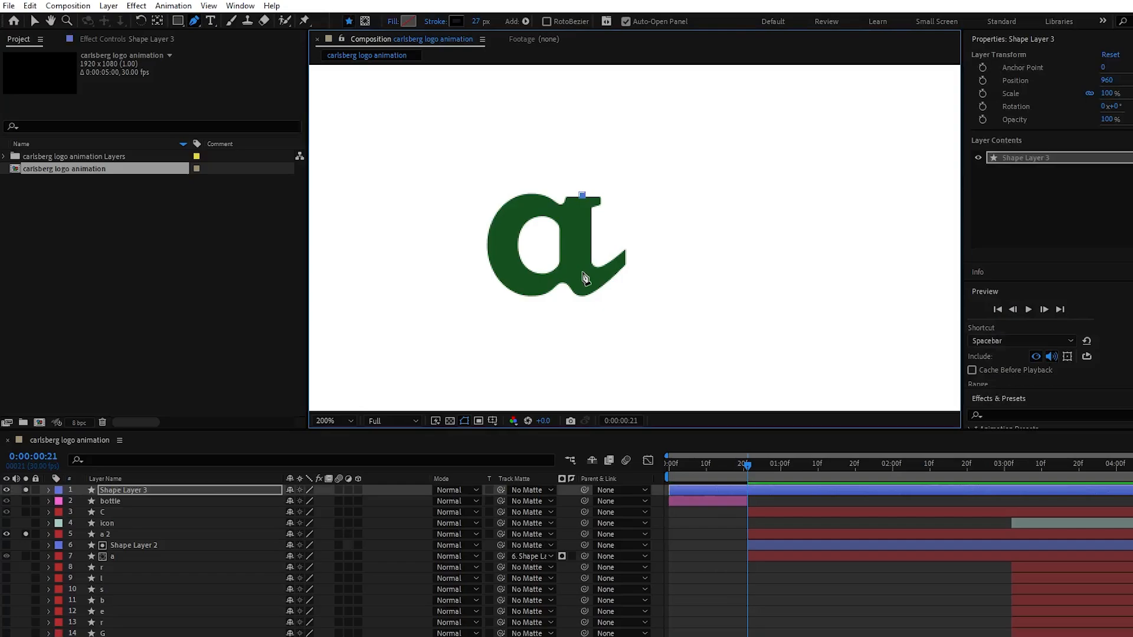
click(583, 272)
drag(627, 258, 636, 215)
key(ctrl+z)
key(ctrl+z)
drag(605, 276, 654, 228)
click(614, 273)
drag(649, 233, 632, 251)
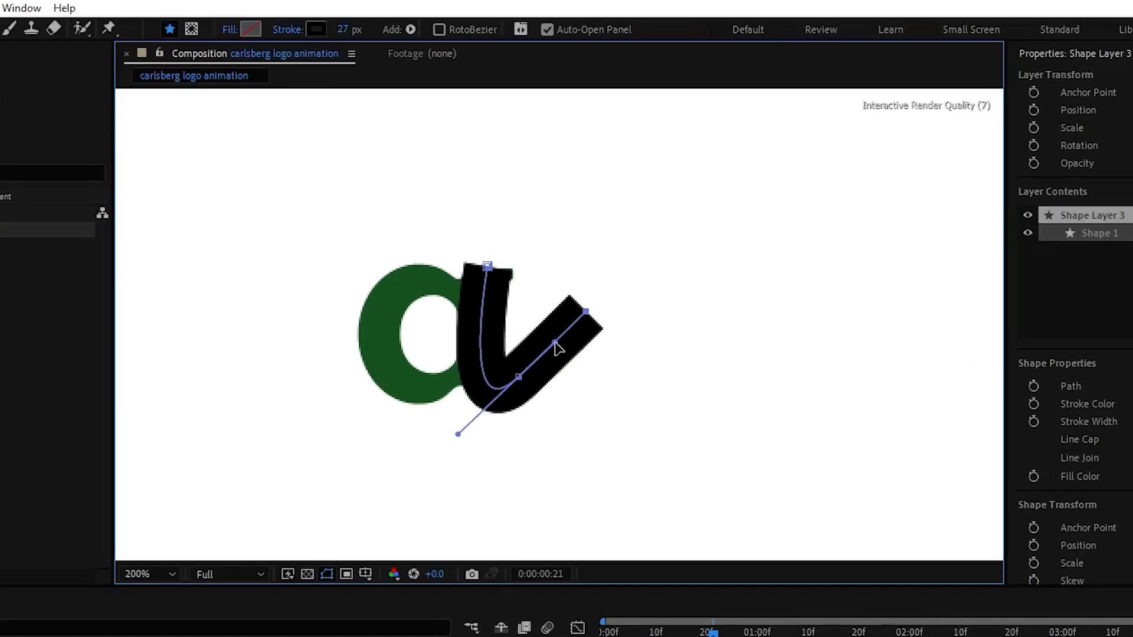
Trim the start of Shape Layer 3 to 0:00:00:21 and place the layer directly above "a 2"
key(v)
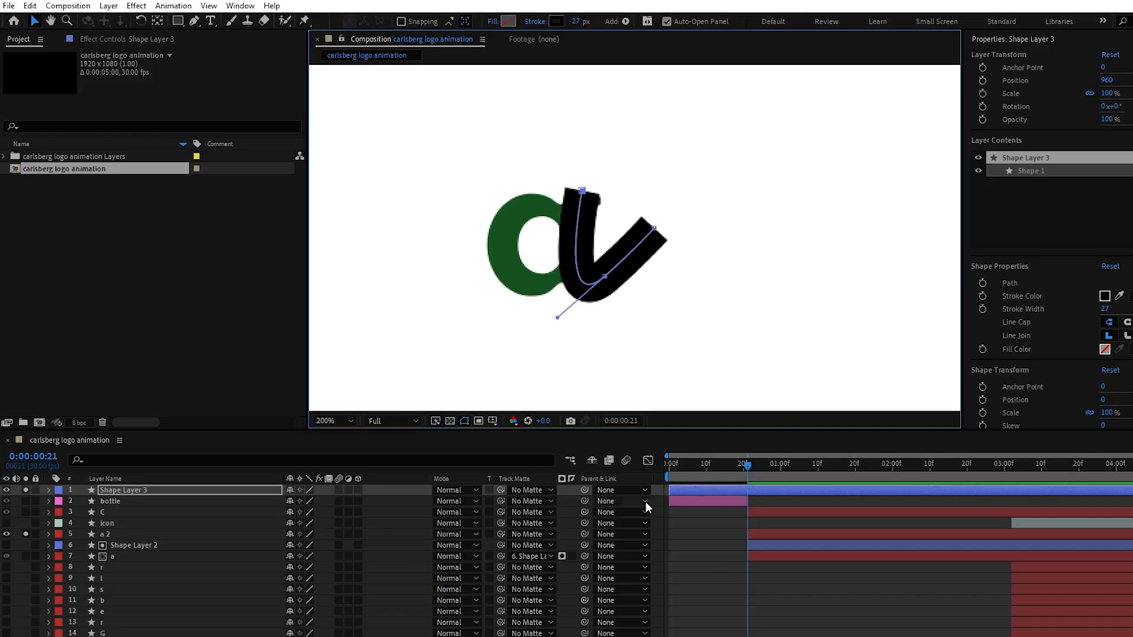
drag(667, 491, 747, 498)
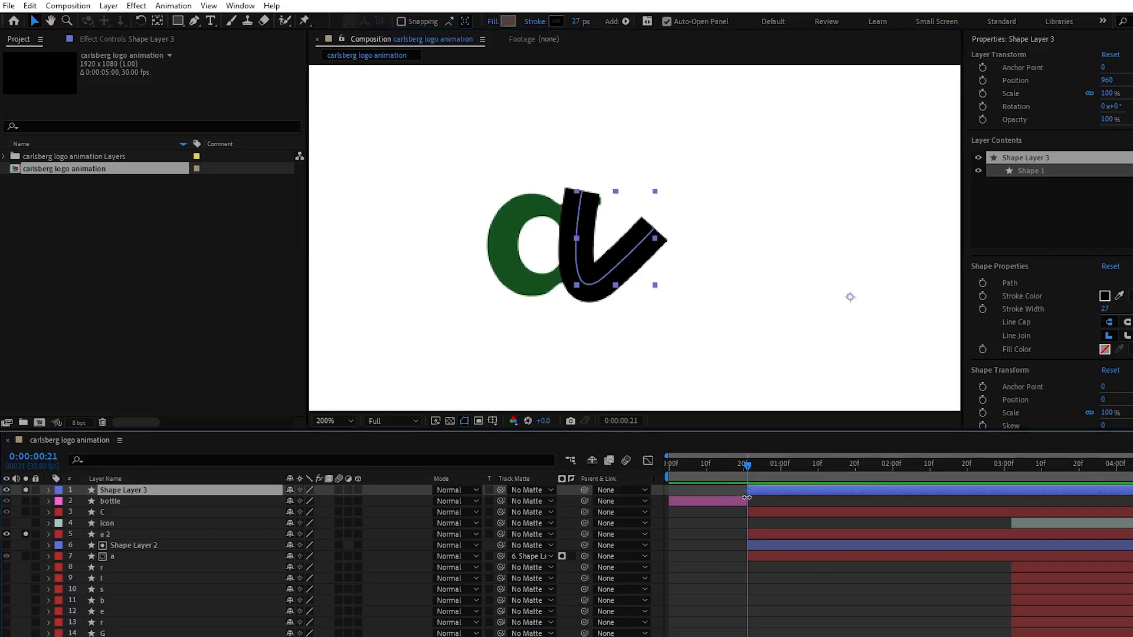
drag(244, 490, 206, 529)
Copy the keyframed Trim Paths from Shape Layer 2 into the contents of Shape Layer 3 and select the "a 2" layer
click(118, 546)
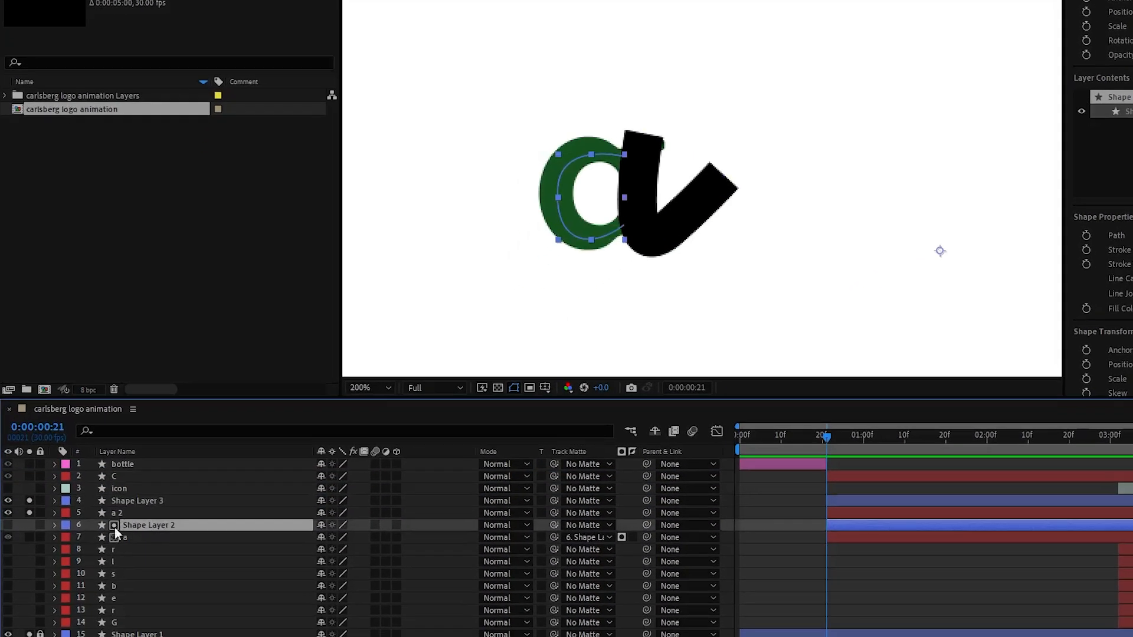
click(48, 546)
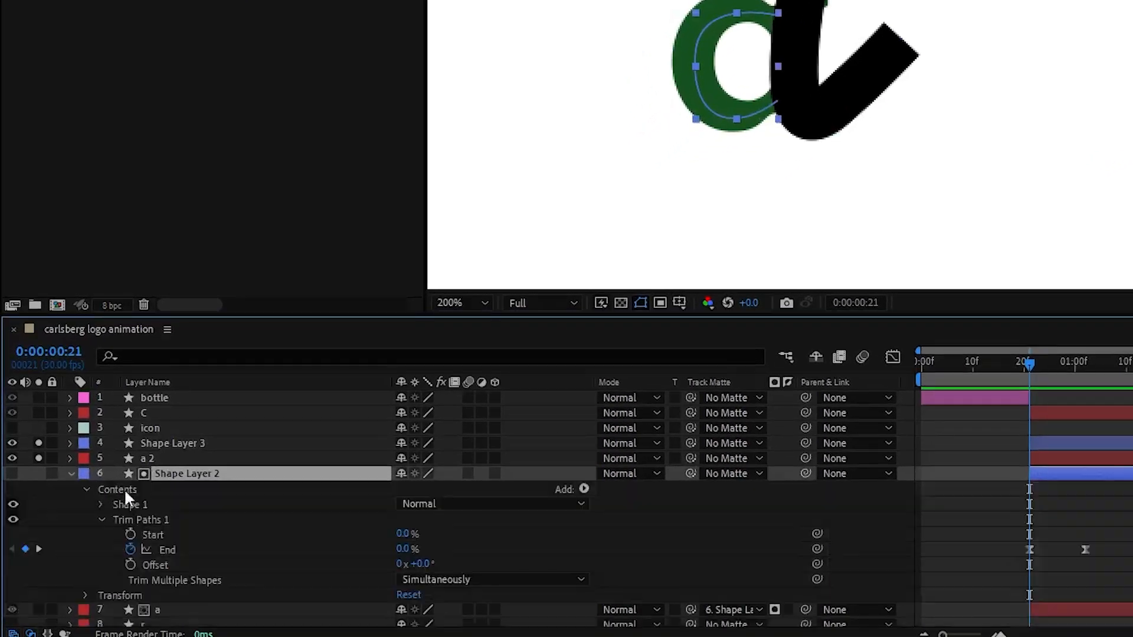
click(102, 520)
click(151, 519)
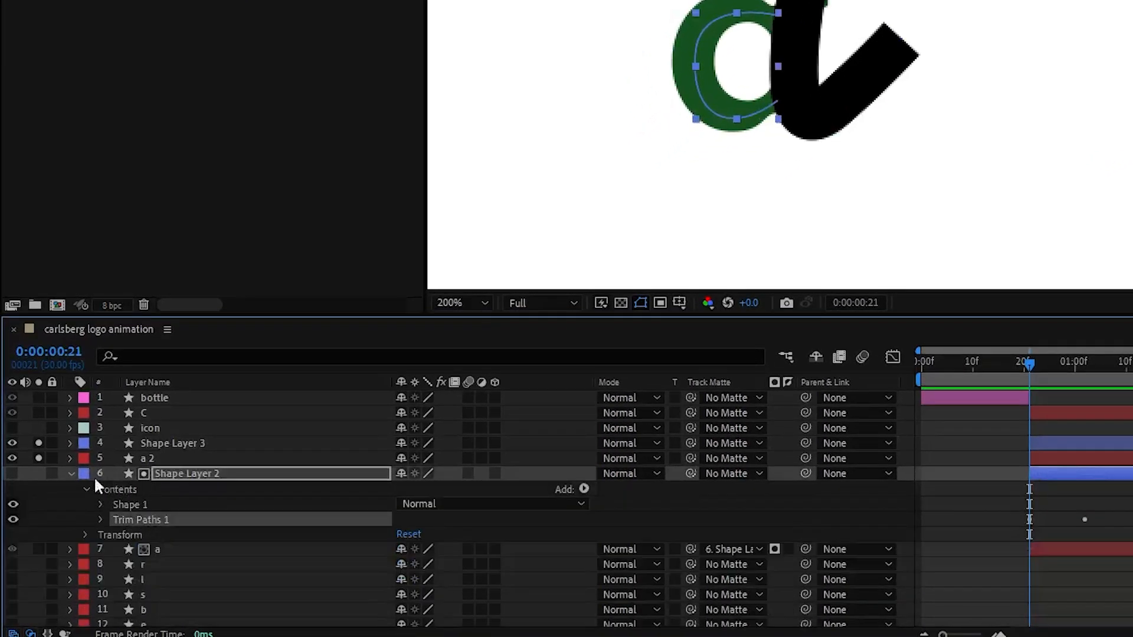
click(69, 474)
click(158, 443)
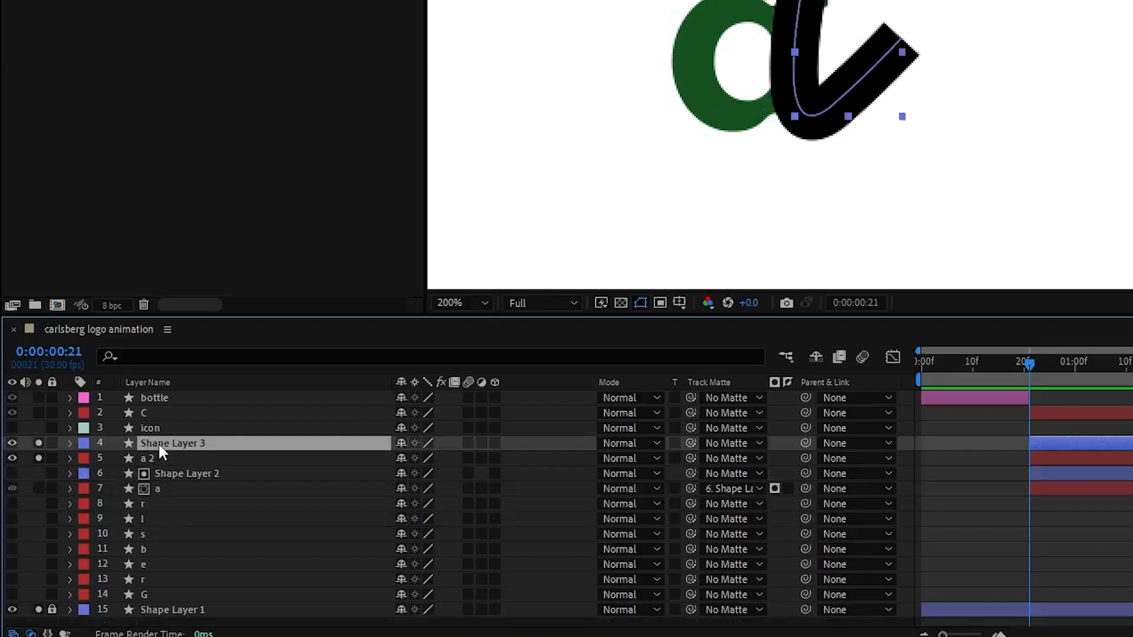
click(69, 443)
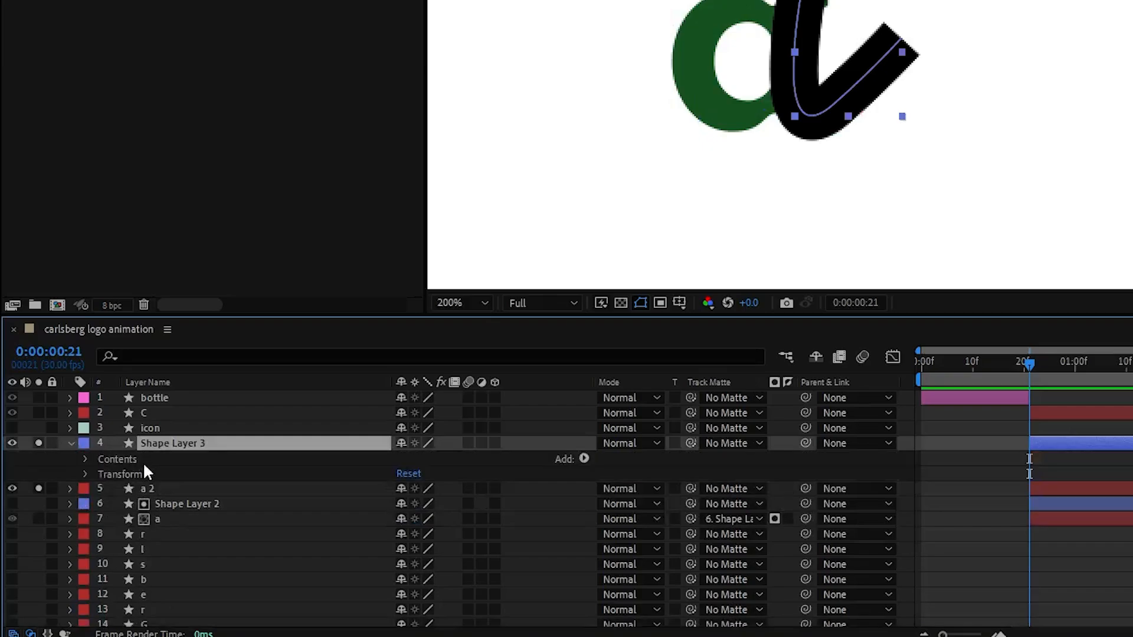
click(143, 459)
key(ctrl+v)
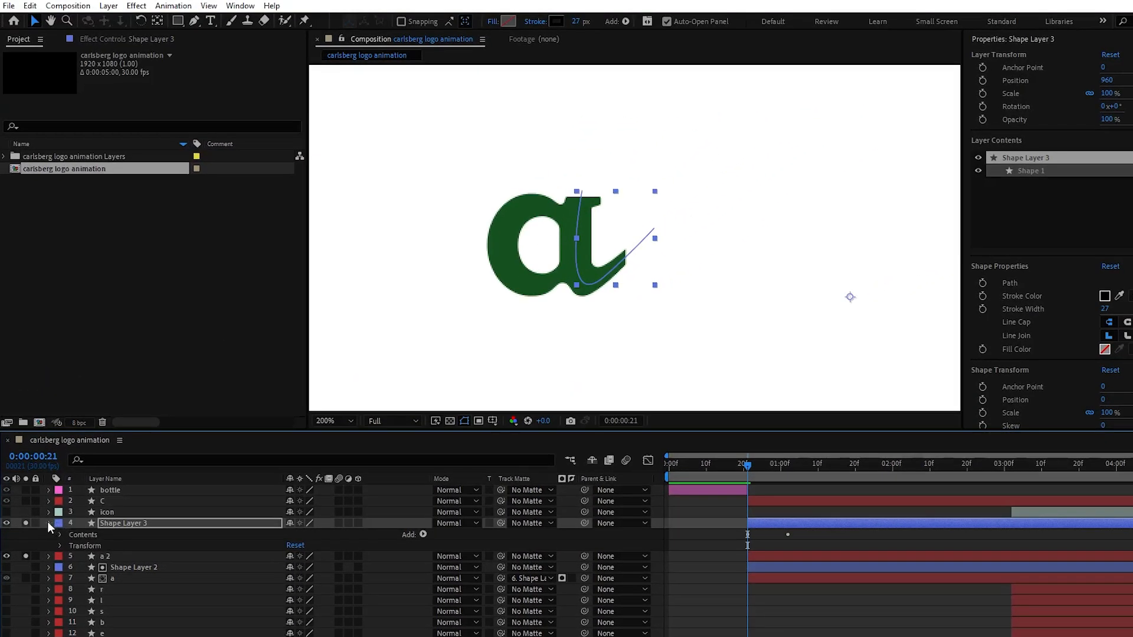
click(48, 523)
click(147, 535)
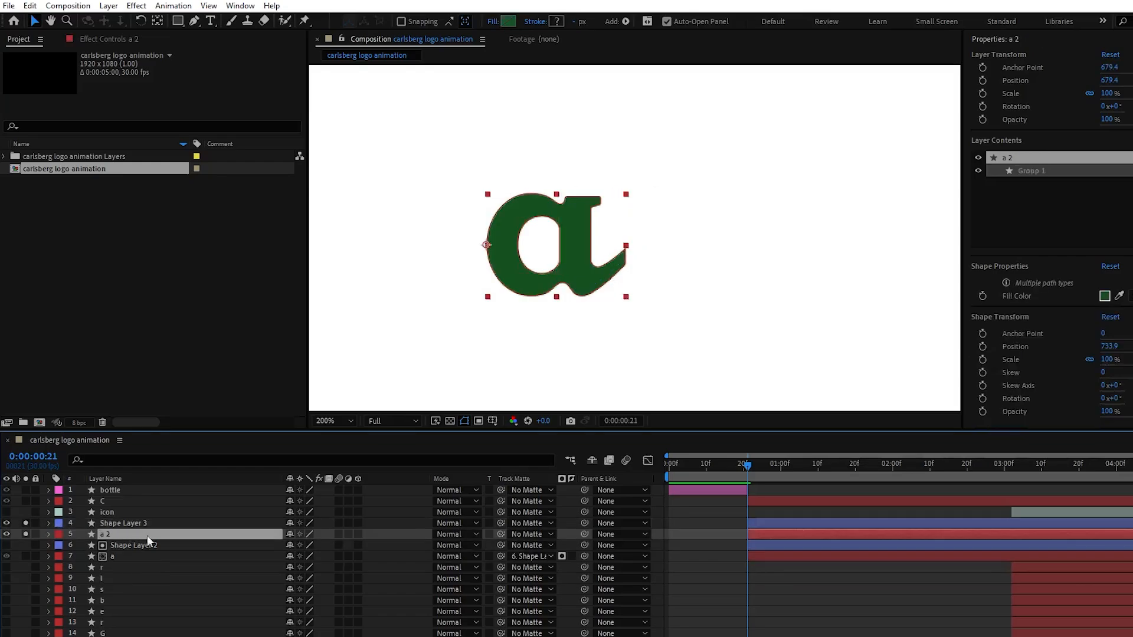
Use Shape Layer 3 as the track matte of the "a 2" layer and preview its reveal from 0:00:00:21
drag(501, 533, 292, 524)
mouse_move(748, 466)
mouse_down()
mouse_move(784, 468)
mouse_move(747, 467)
mouse_up()
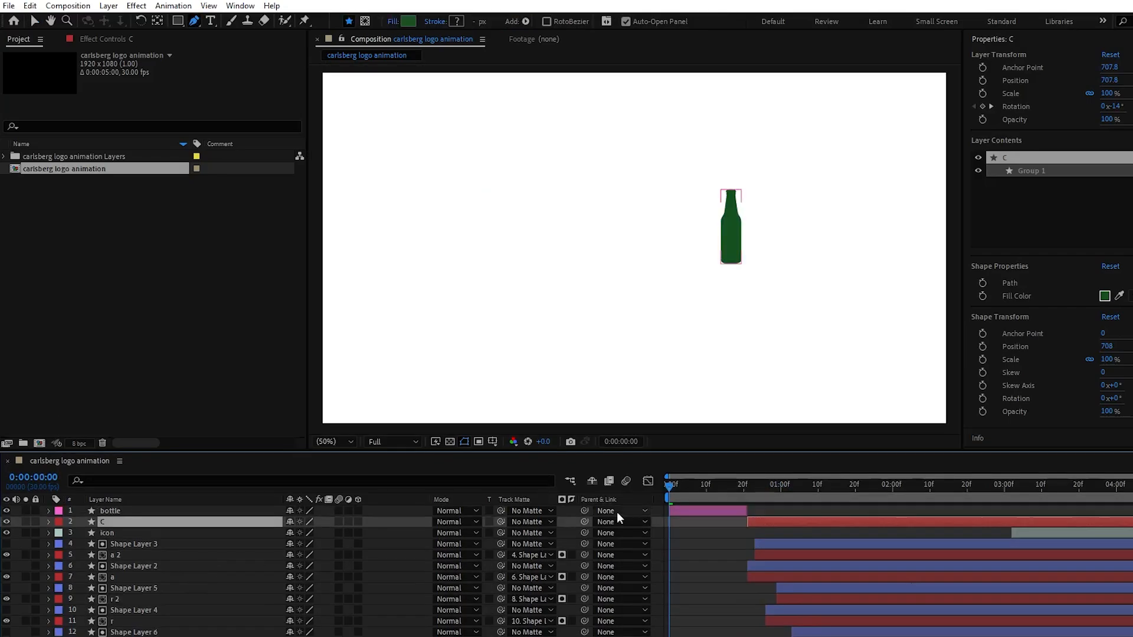
key(space)
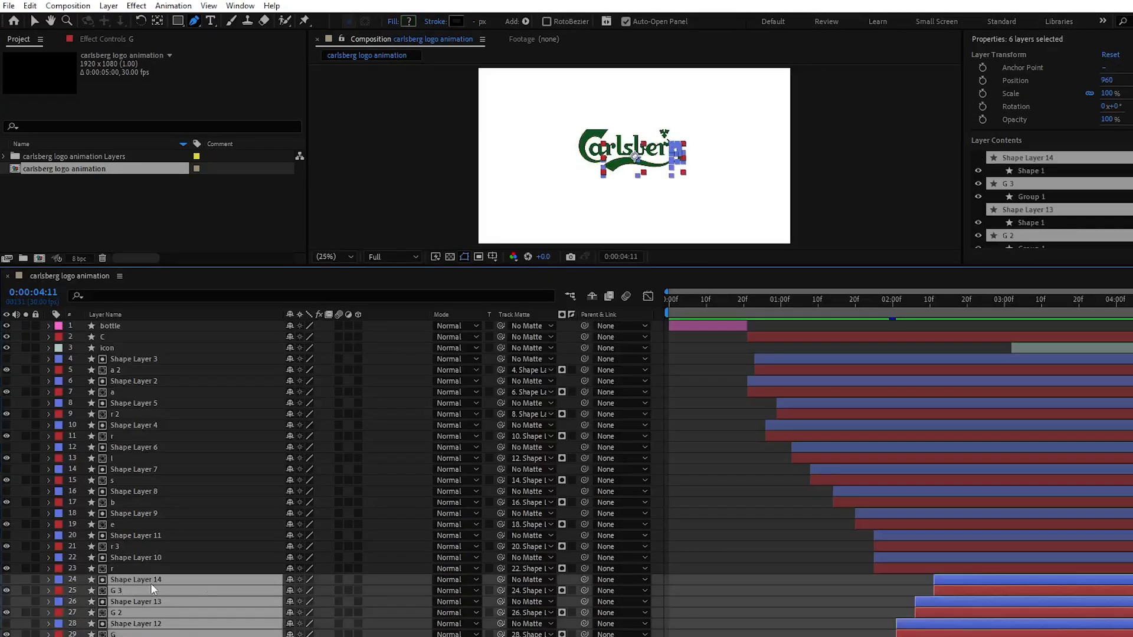
Shift the letter layers and their matching shape mattes earlier so the letter reveals overlap in a stagger
click(812, 309)
drag(811, 310, 893, 322)
click(908, 569)
shift+click(905, 537)
click(863, 524)
drag(904, 540, 826, 480)
shift+click(863, 514)
click(888, 502)
click(870, 479)
click(830, 450)
click(836, 469)
click(852, 519)
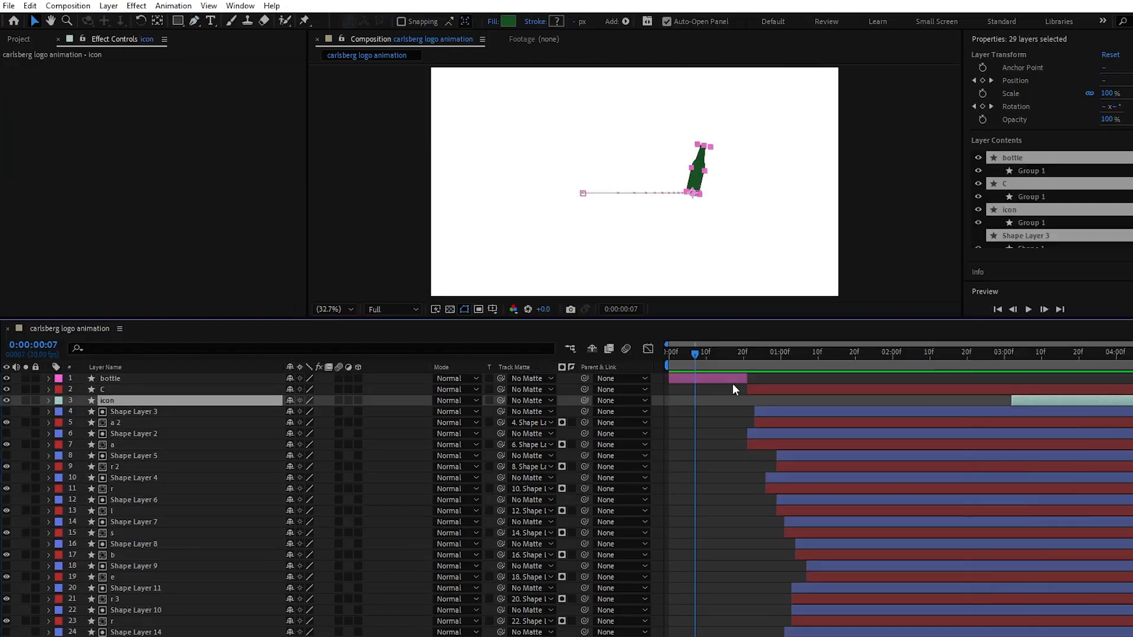
Move all layers so the bottle starts at 0:00:01:00, and extend the icon layer's start back to 0:00:00:00
key(ctrl+a)
drag(741, 383, 842, 385)
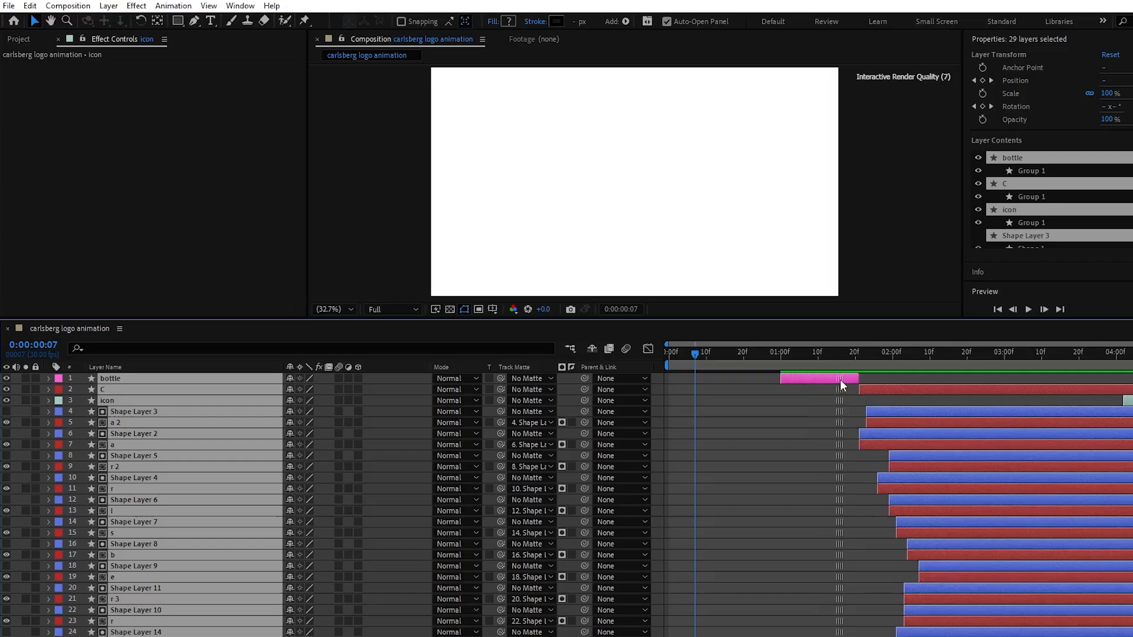
click(1117, 401)
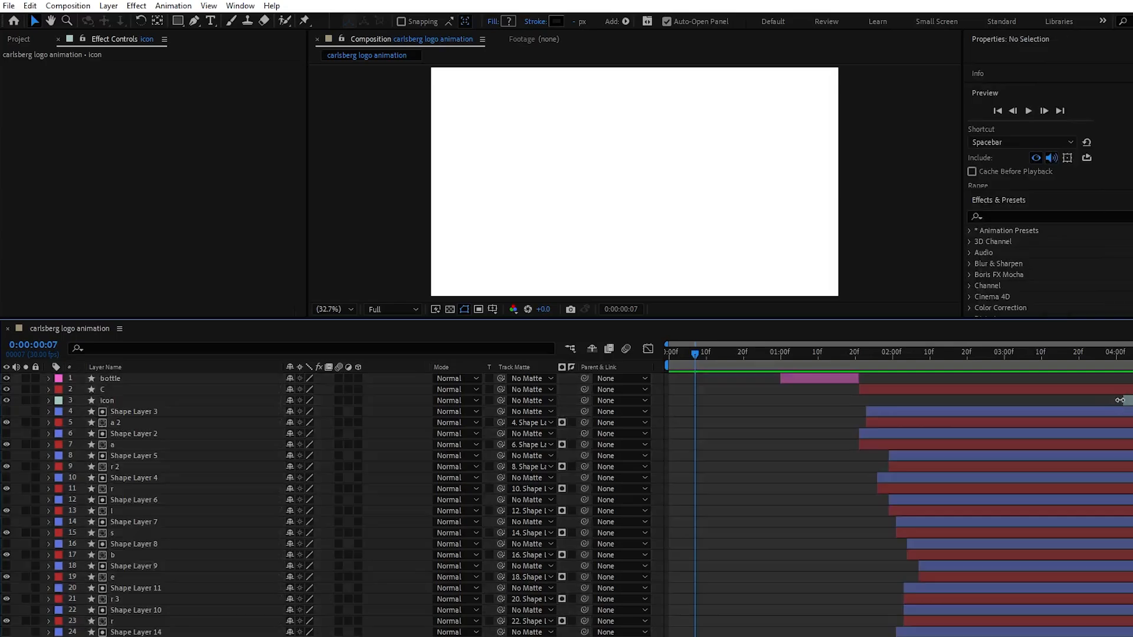
drag(1124, 401, 648, 399)
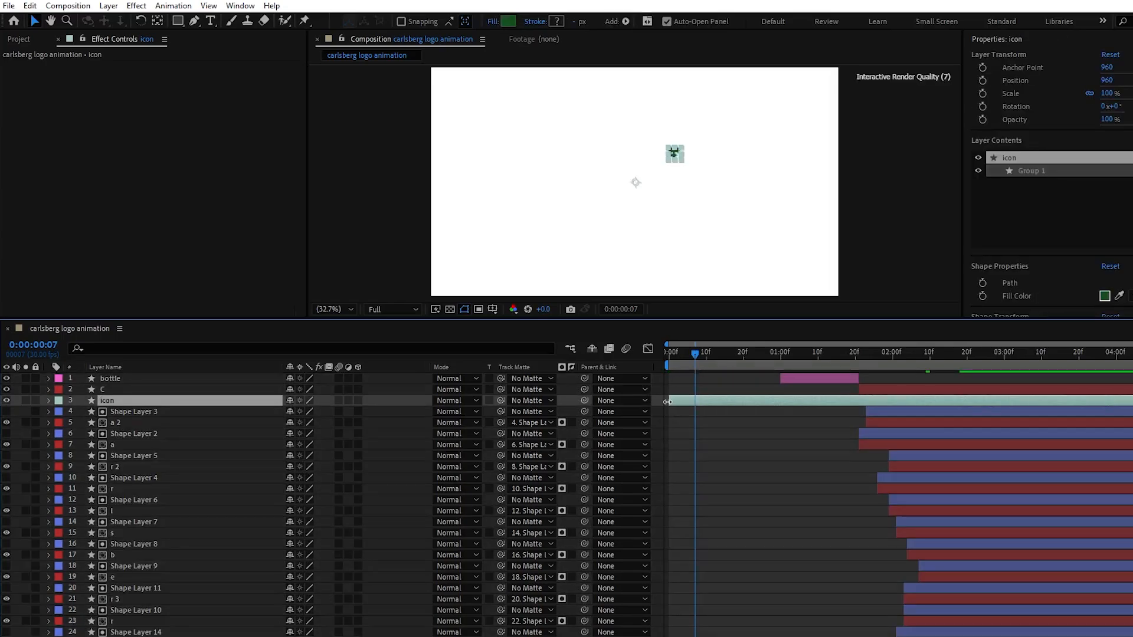
Move every layer except the icon earlier so the bottle starts at about 0:00:00:11
drag(695, 357, 756, 377)
key(ctrl+a)
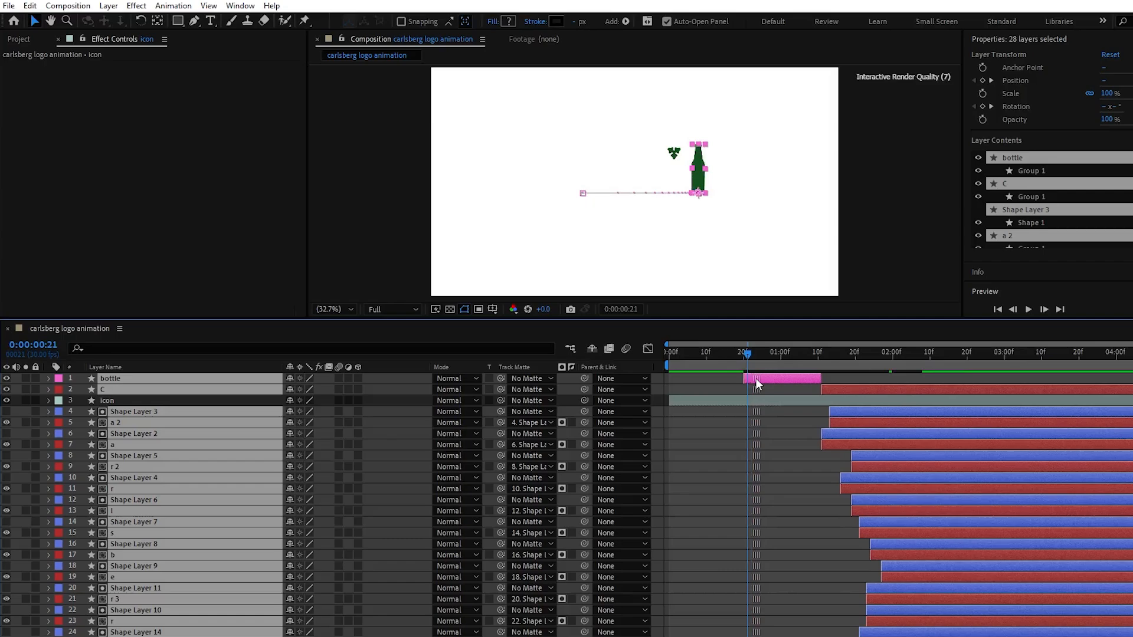
drag(756, 378, 721, 378)
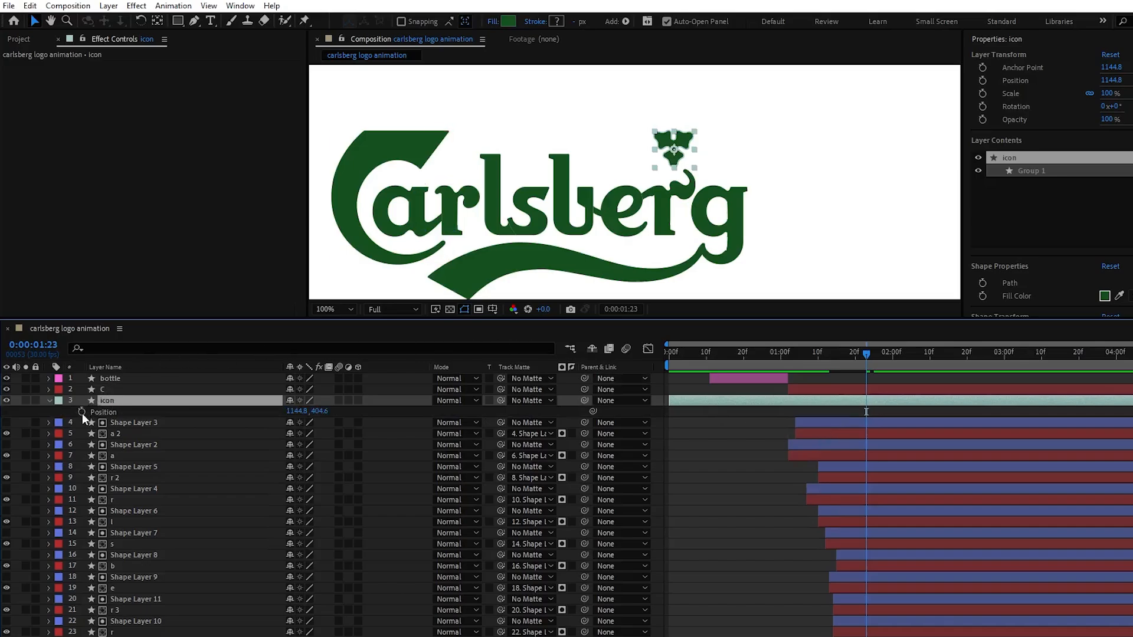
Keyframe the icon's Position at 0:00:01:23, and at 0:00:01:02 move it onto the C at about 721.8, 405.6
click(81, 411)
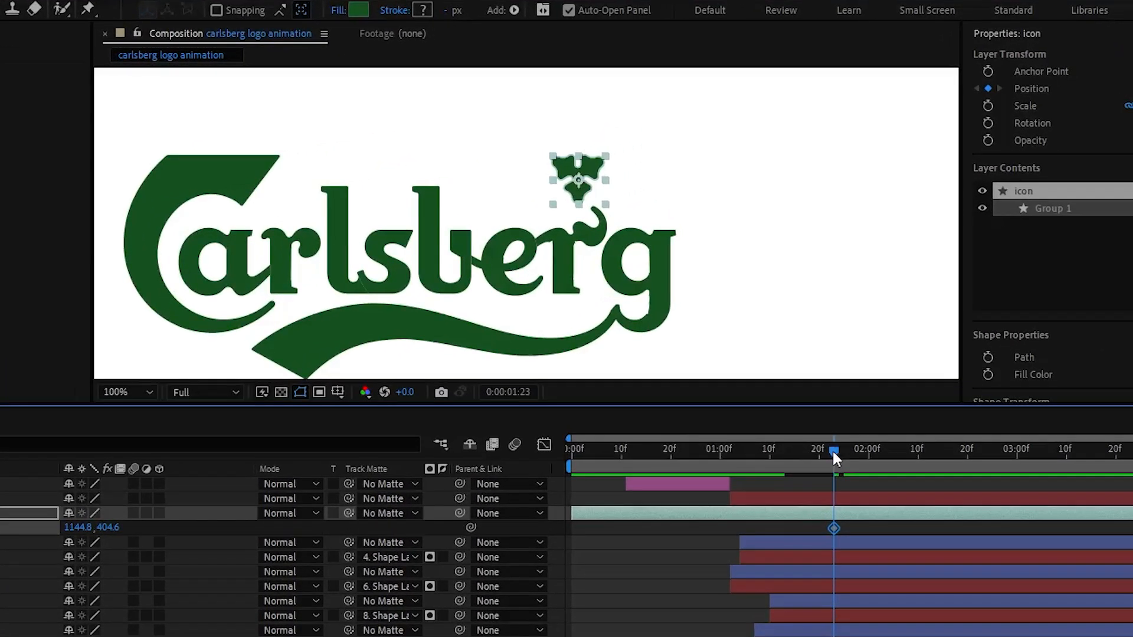
drag(832, 449, 729, 455)
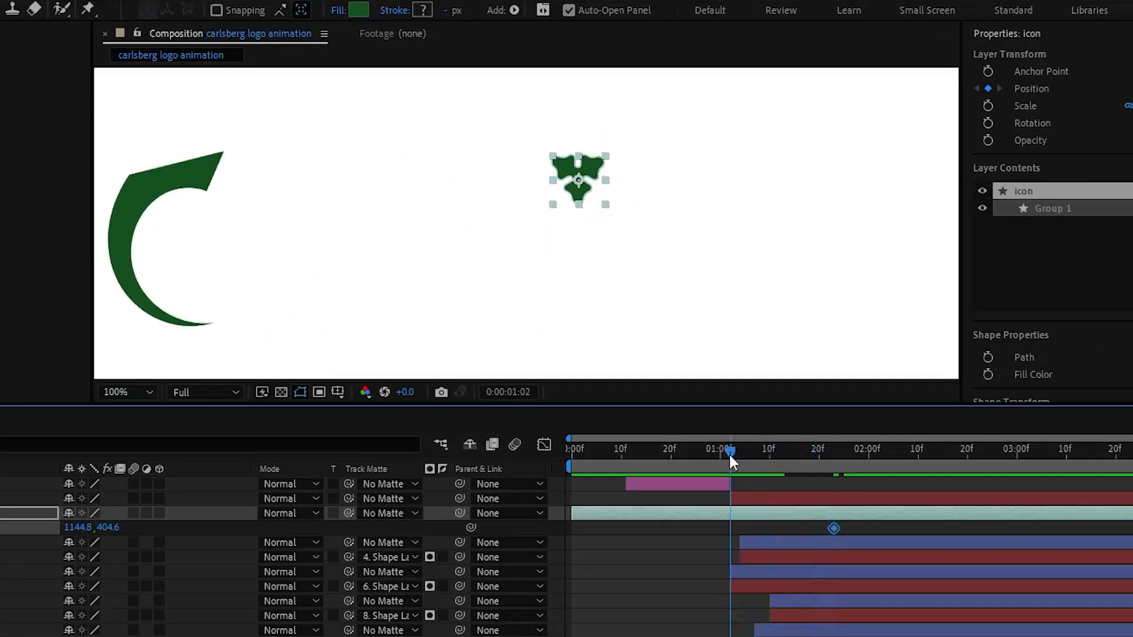
drag(582, 187, 216, 185)
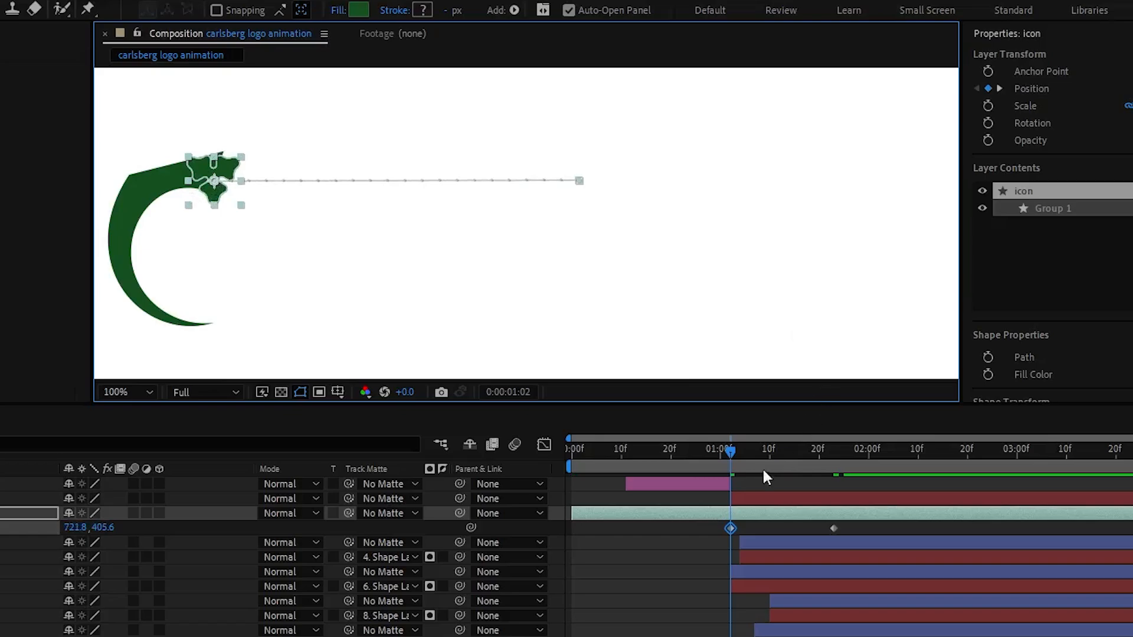
At 0:00:00:00, align the icon to the horizontal and vertical centre of the composition
drag(732, 451, 573, 452)
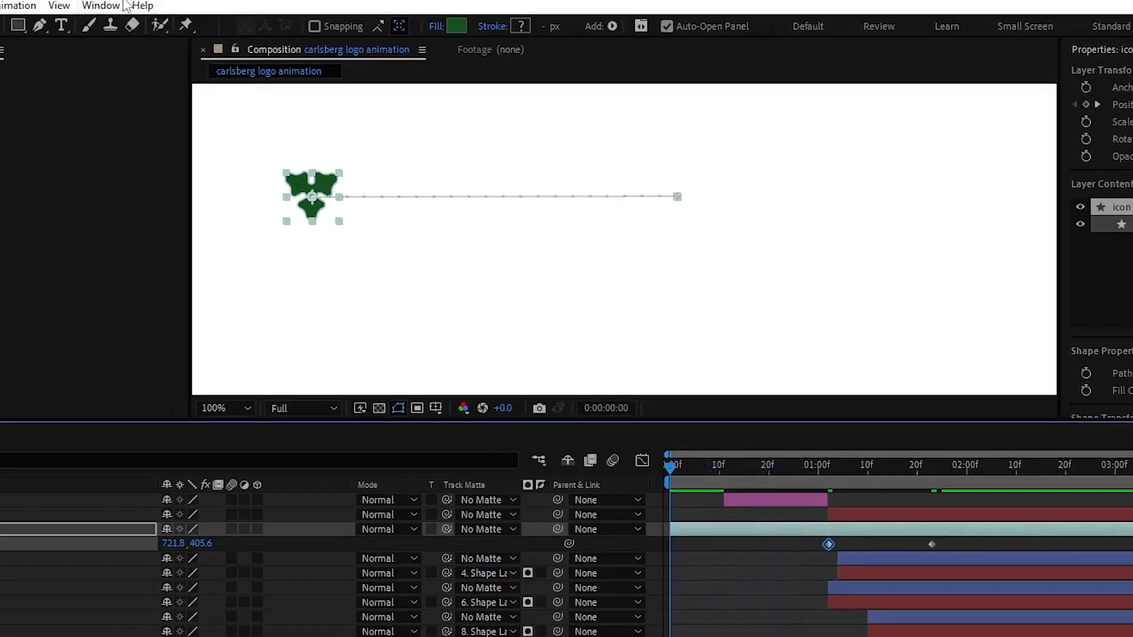
click(111, 6)
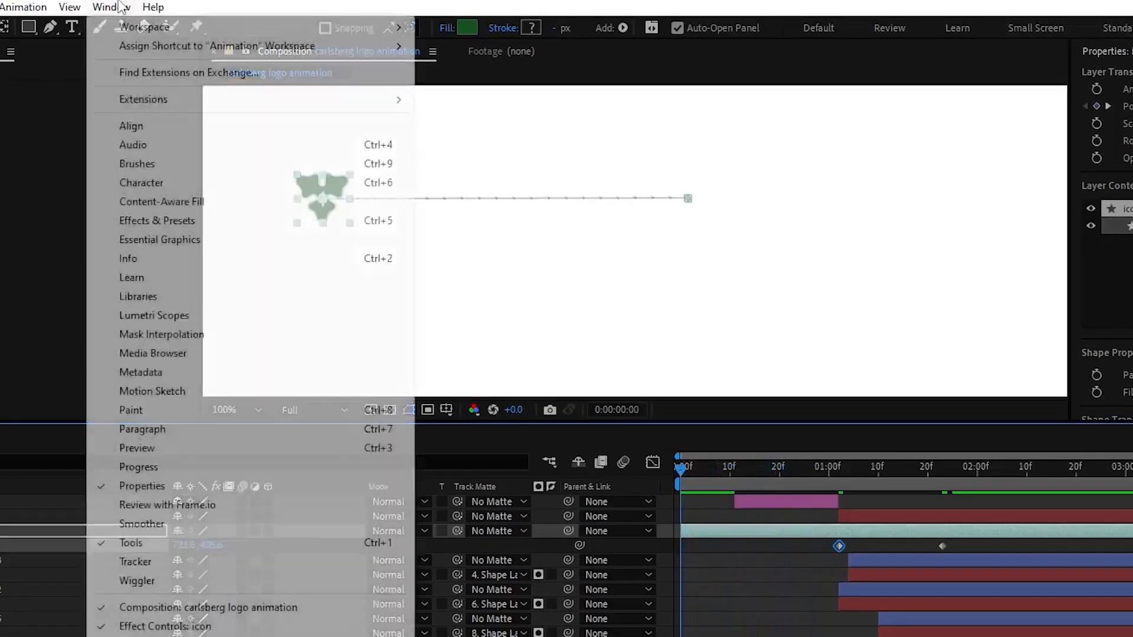
click(164, 126)
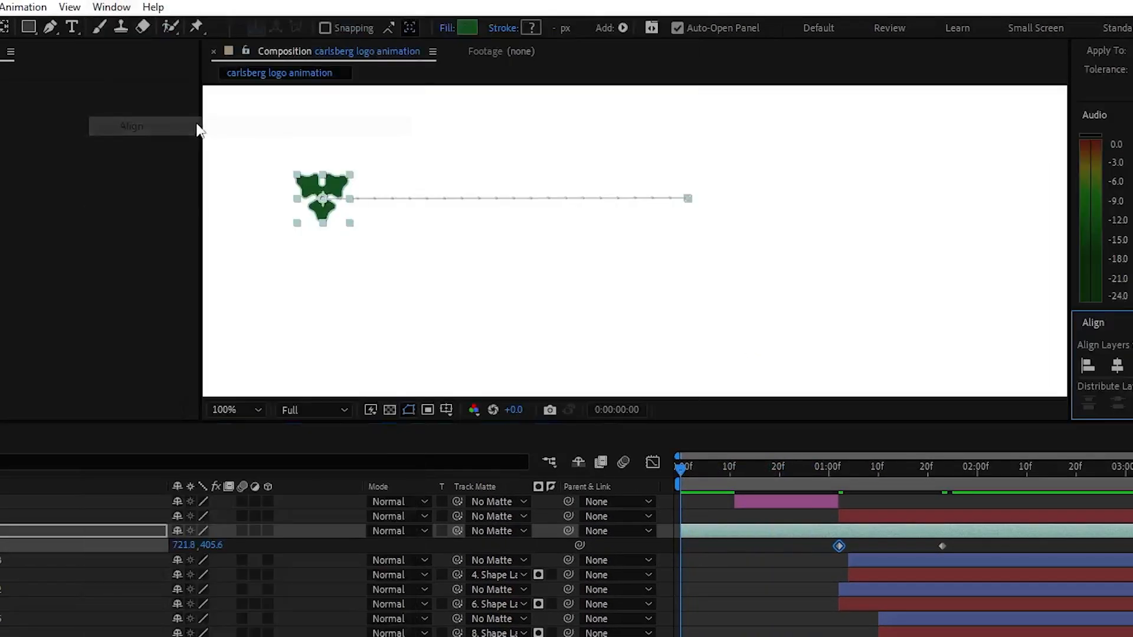
click(863, 365)
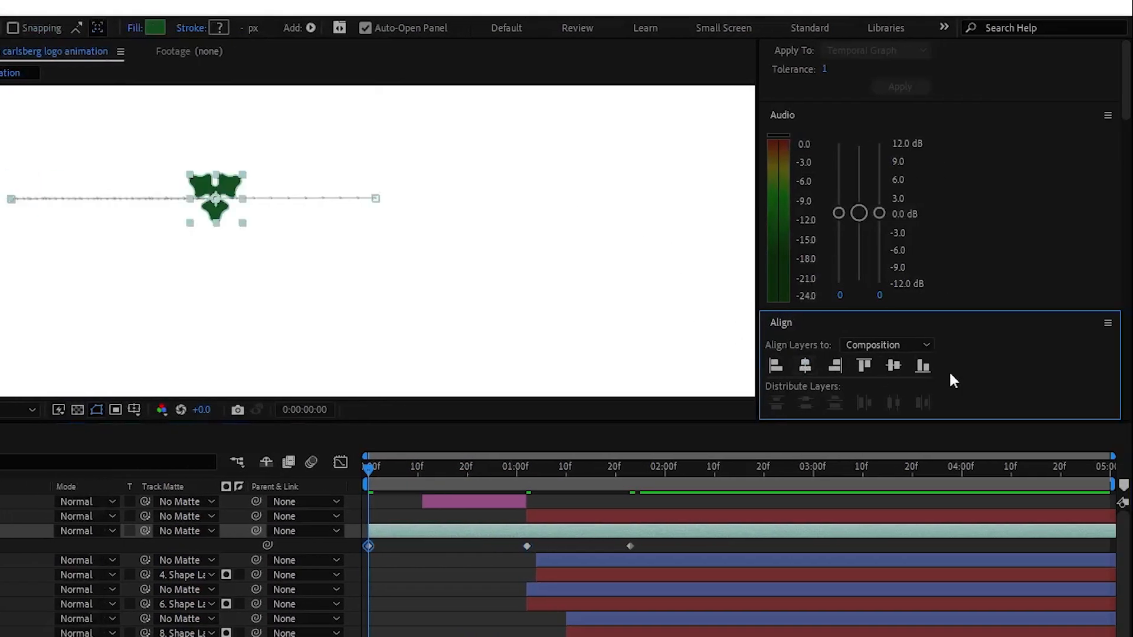
click(893, 367)
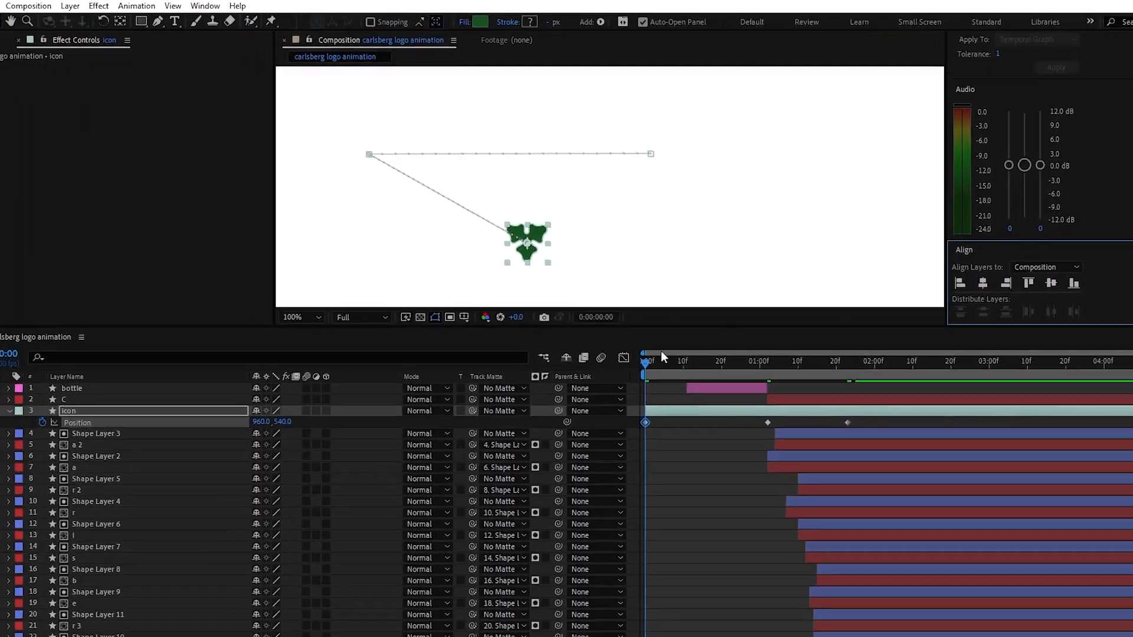
Keyframe the icon's Rotation from 1x+120° at 0:00:00:00 to 0° at 0:00:01:23
key(r)
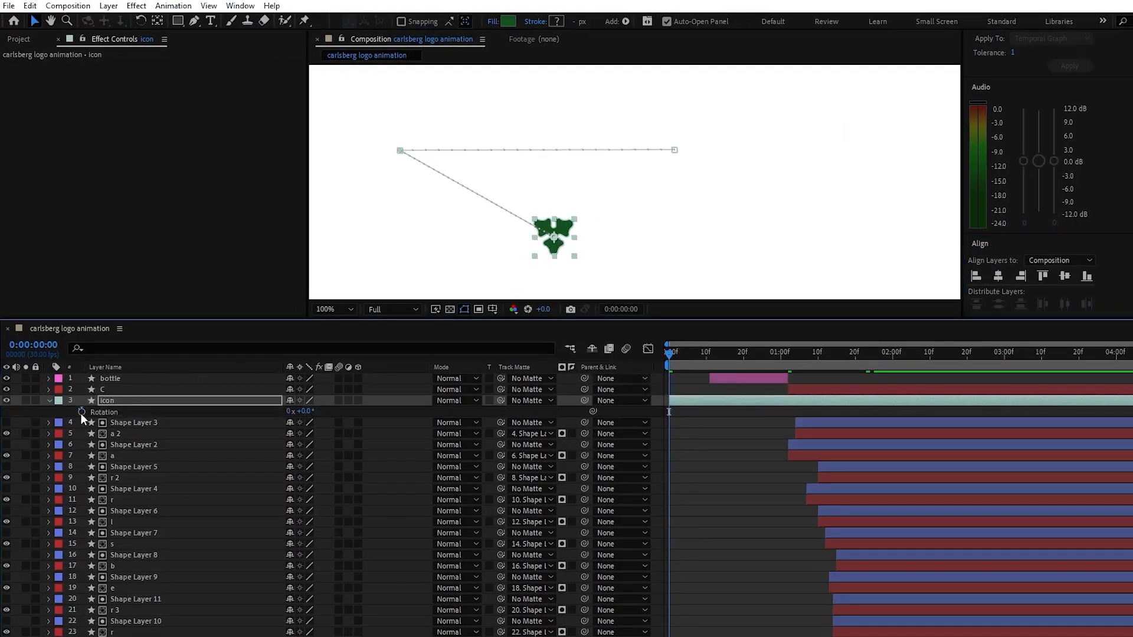
click(82, 412)
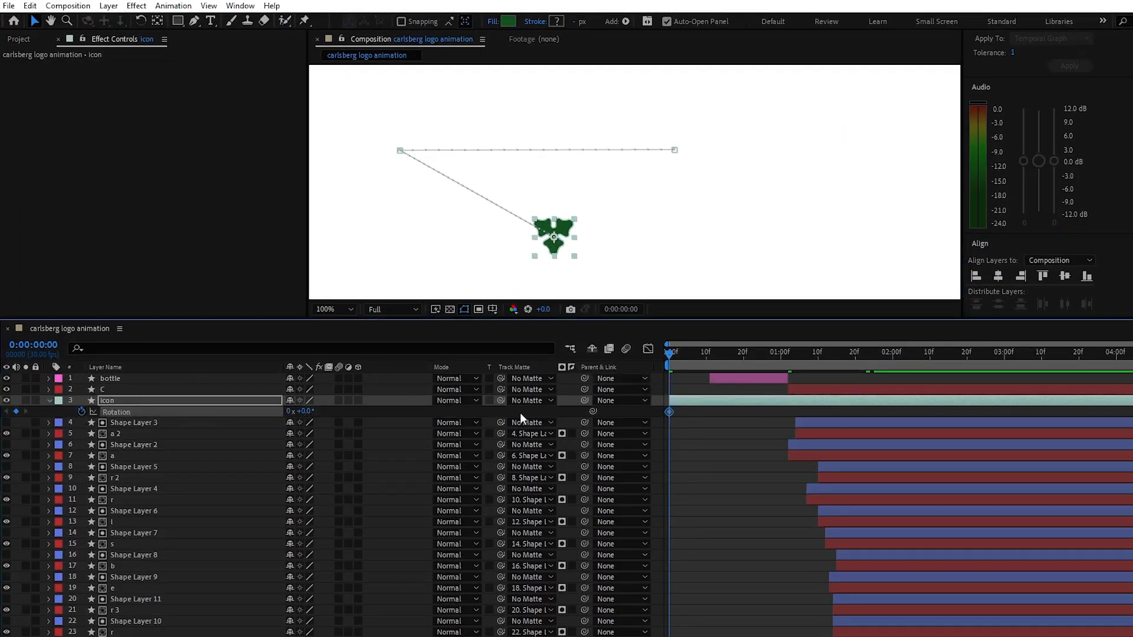
key(shift+p)
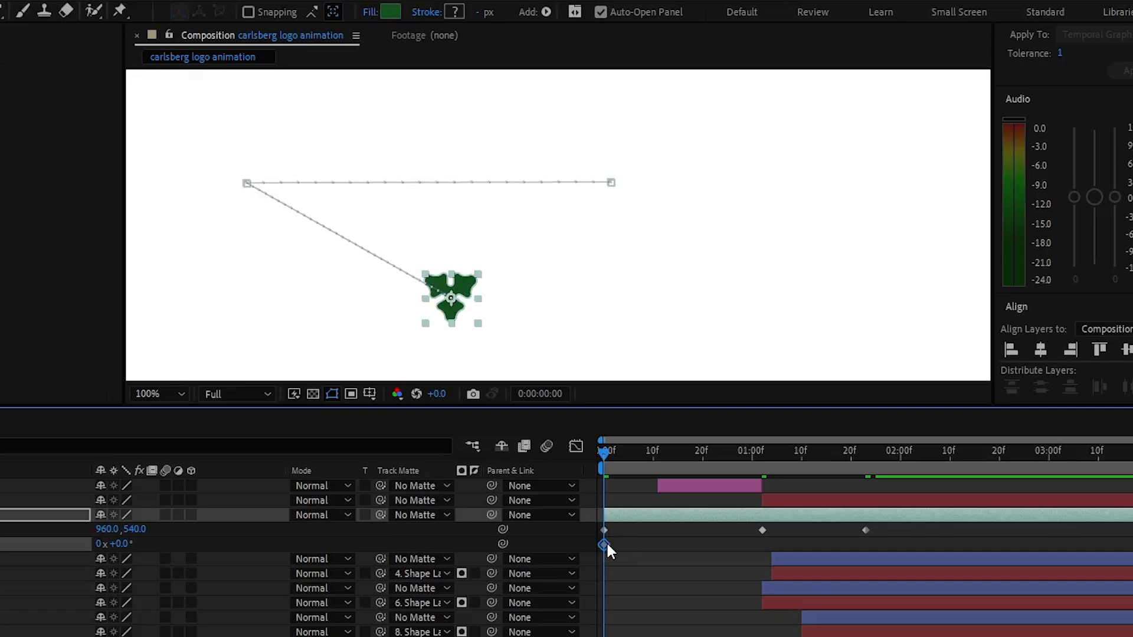
drag(672, 420, 770, 419)
drag(743, 552, 869, 560)
drag(118, 543, 570, 577)
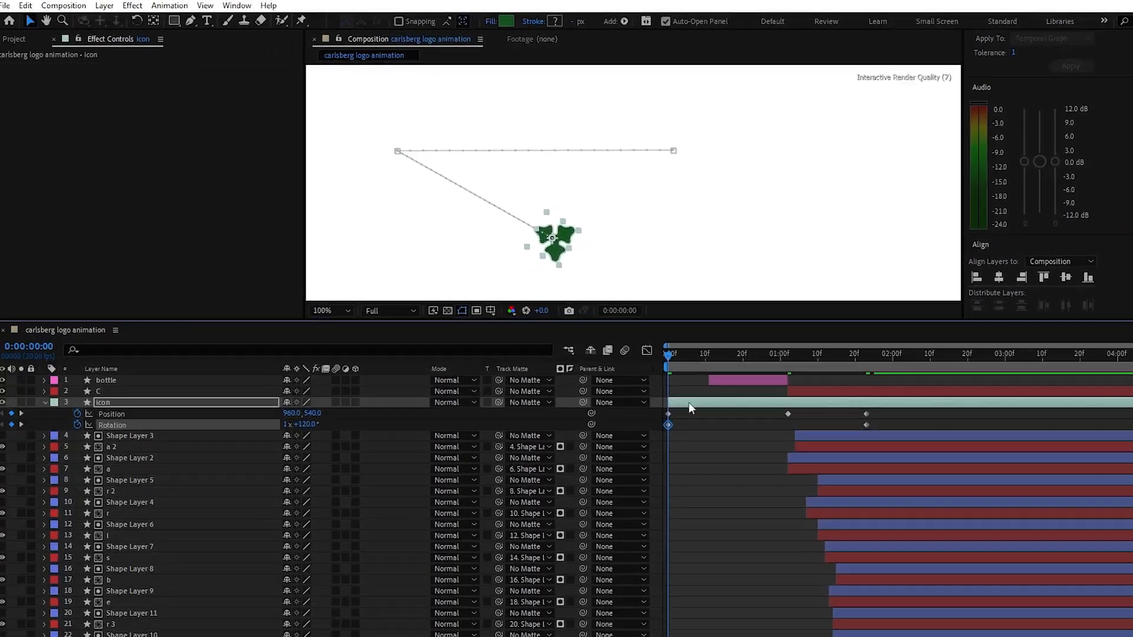
Bend the icon's motion path into a smooth loop with the Pen tool, pulling long curve handles from the point on the C
click(904, 453)
drag(883, 535, 762, 531)
drag(742, 412, 657, 409)
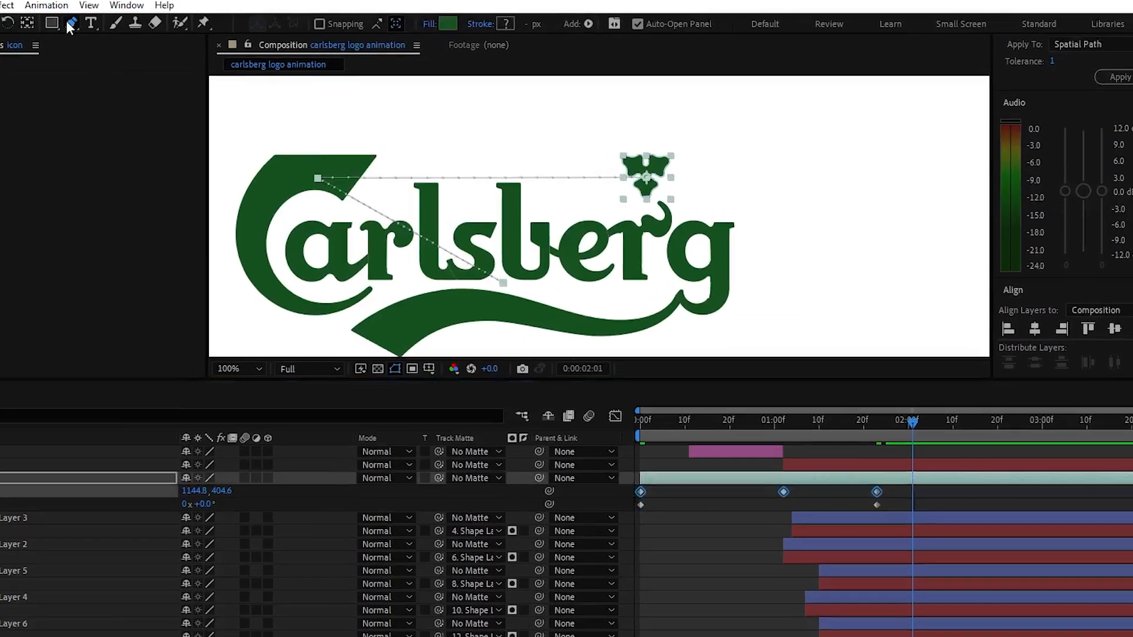
click(194, 21)
drag(309, 182, 361, 107)
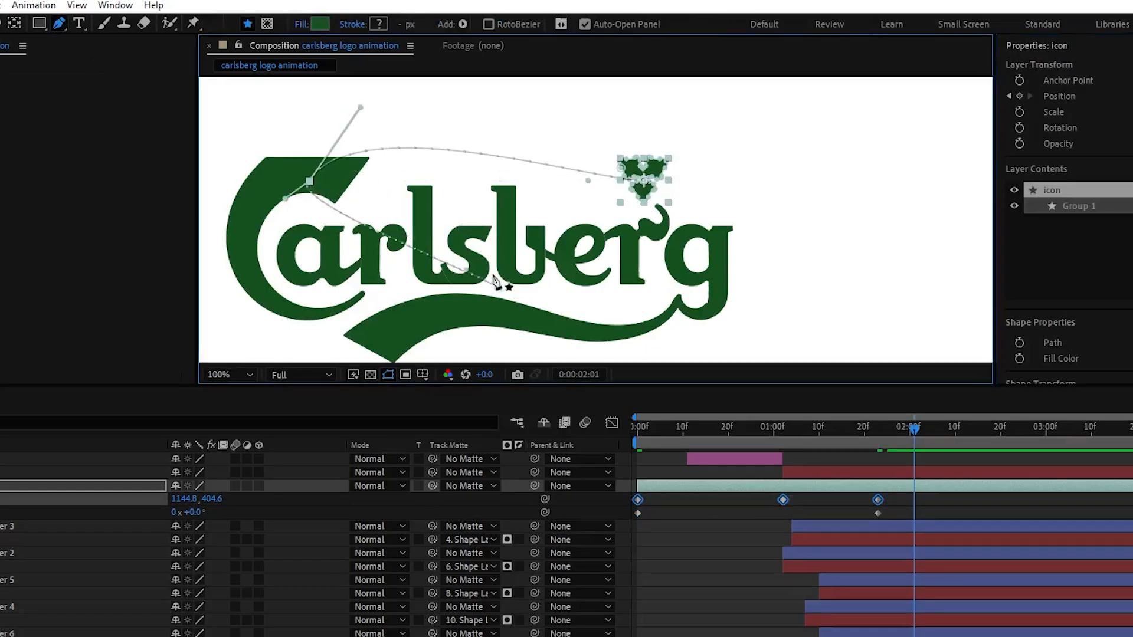
drag(284, 200, 258, 247)
drag(365, 110, 407, 81)
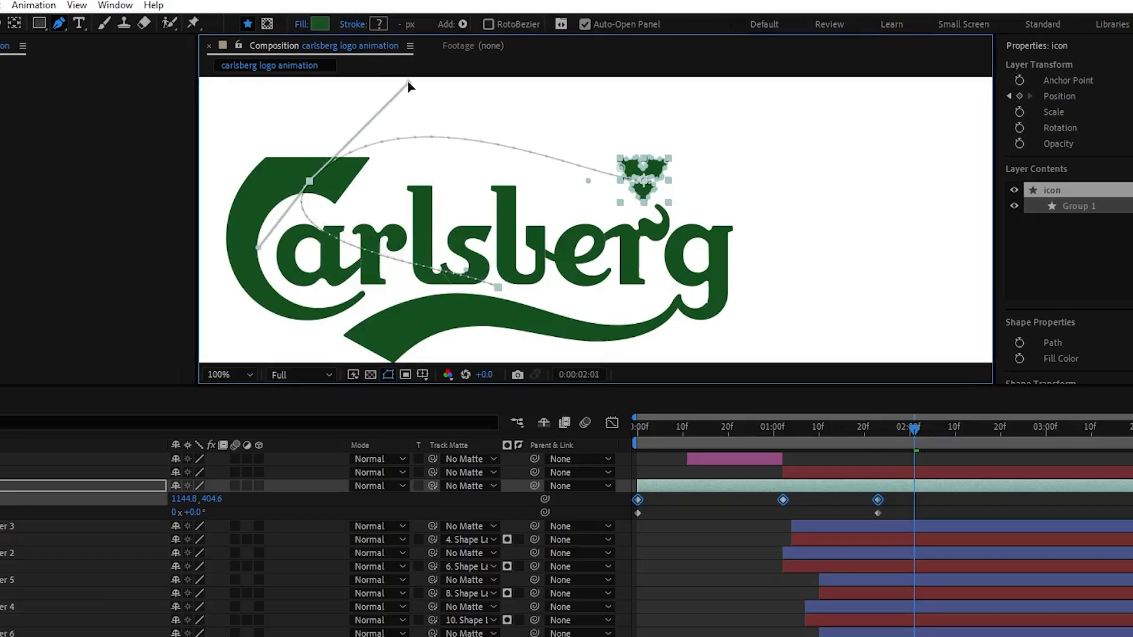
Easy ease the icon's Rotation keyframes and pull both speed-graph influence handles inward for a sharp mid-animation peak
drag(890, 510, 748, 512)
click(963, 512)
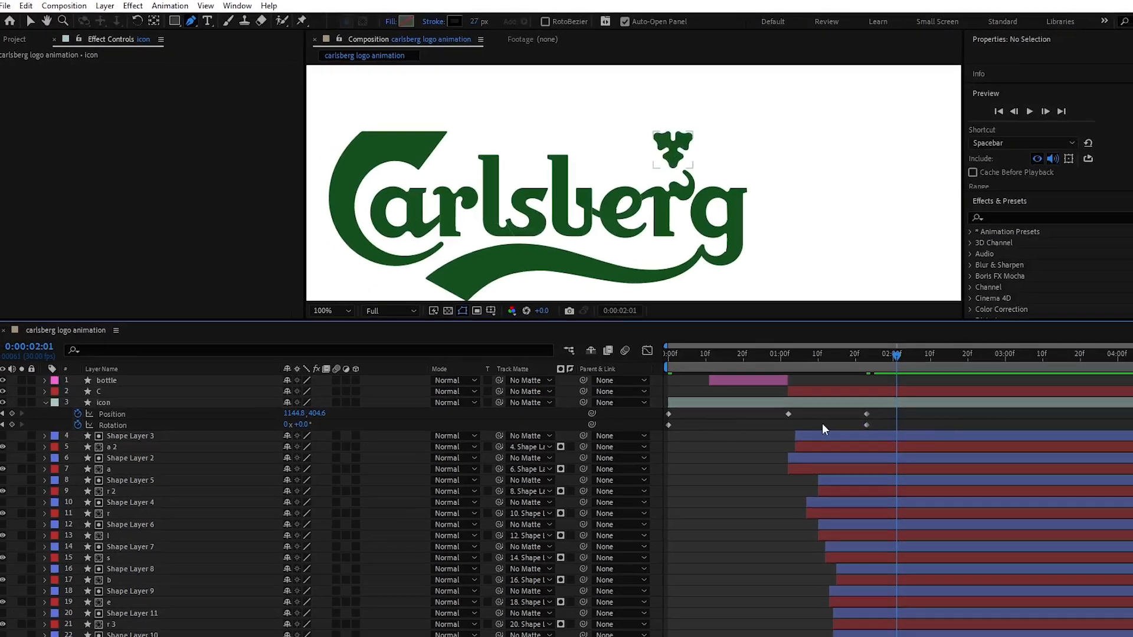
click(657, 422)
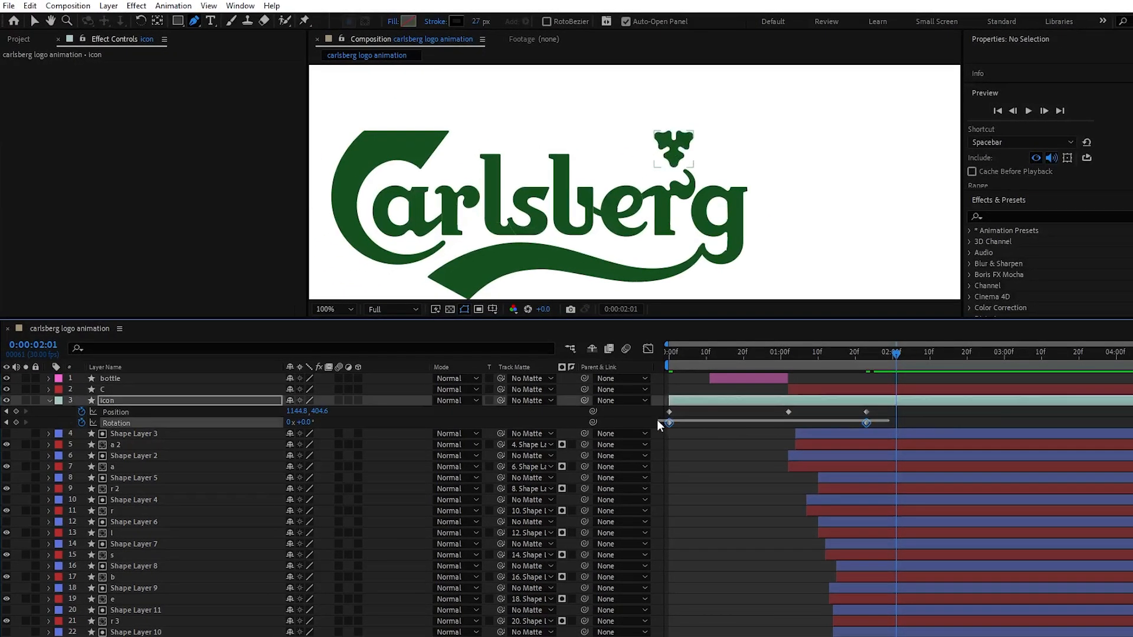
click(648, 351)
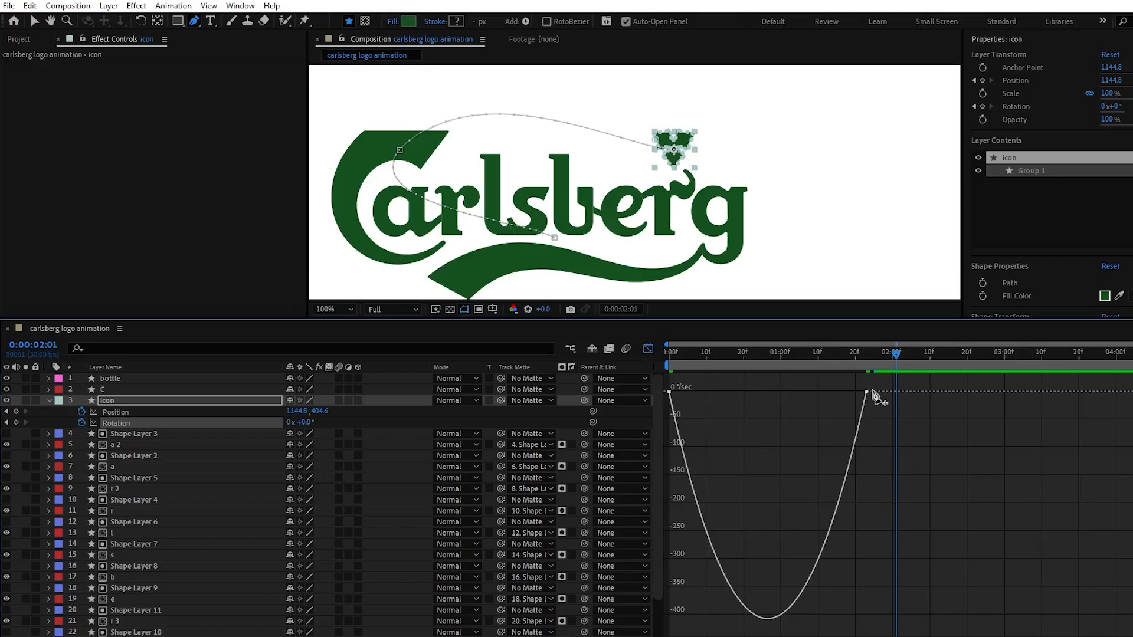
key(v)
drag(834, 391, 779, 392)
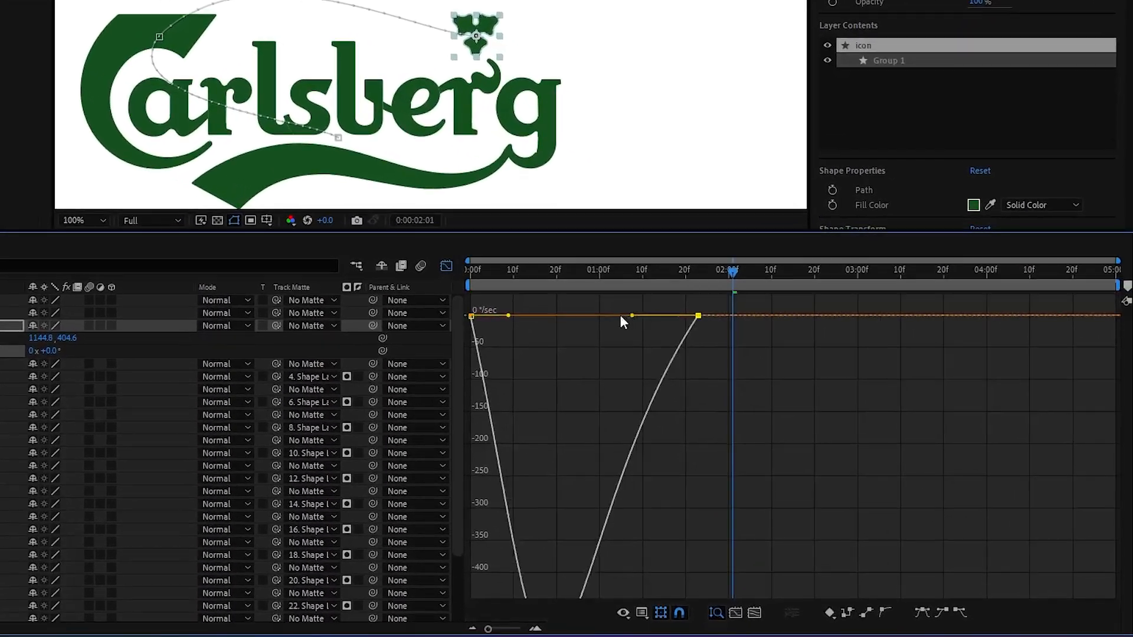
drag(507, 317, 579, 317)
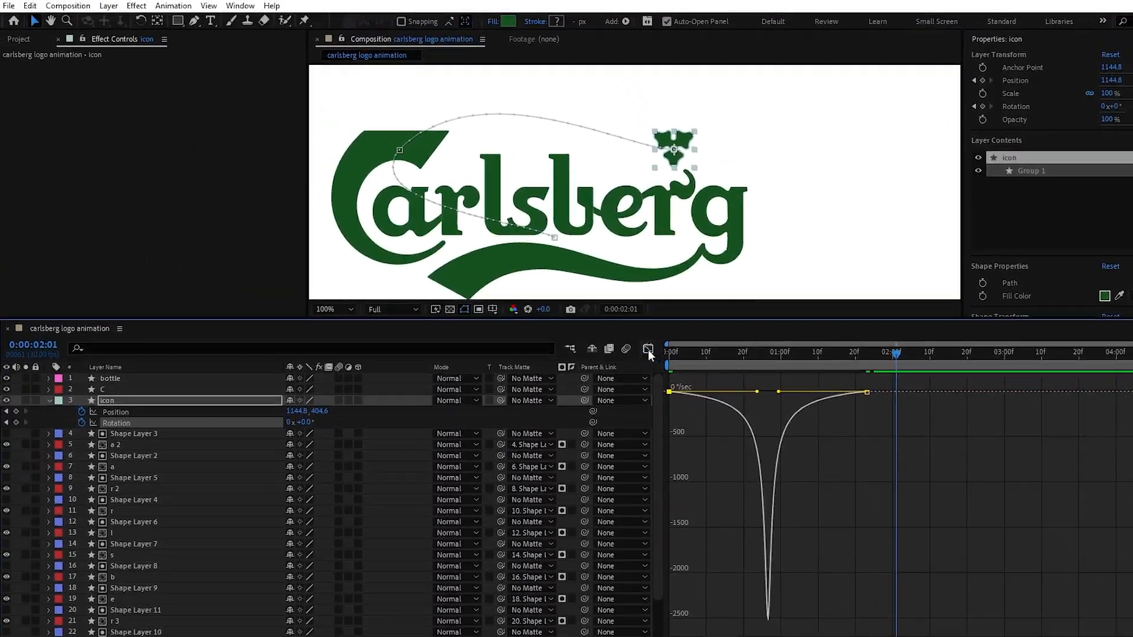
click(539, 303)
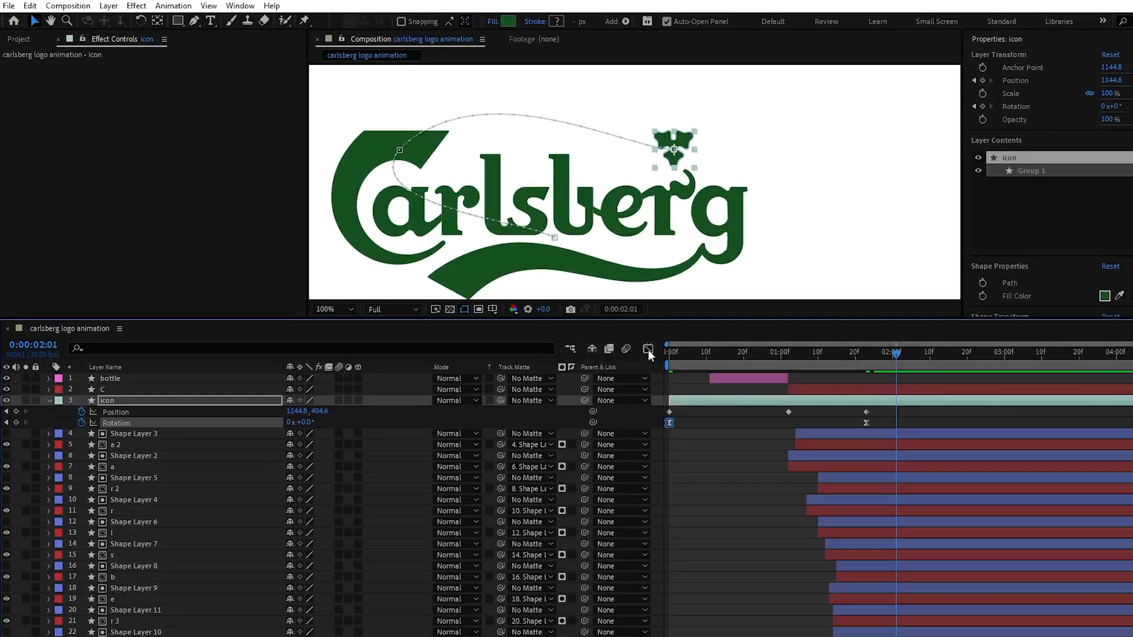
Easy ease the icon's Position keyframes and lengthen the middle keyframe's speed influence on both sides in the graph
click(866, 412)
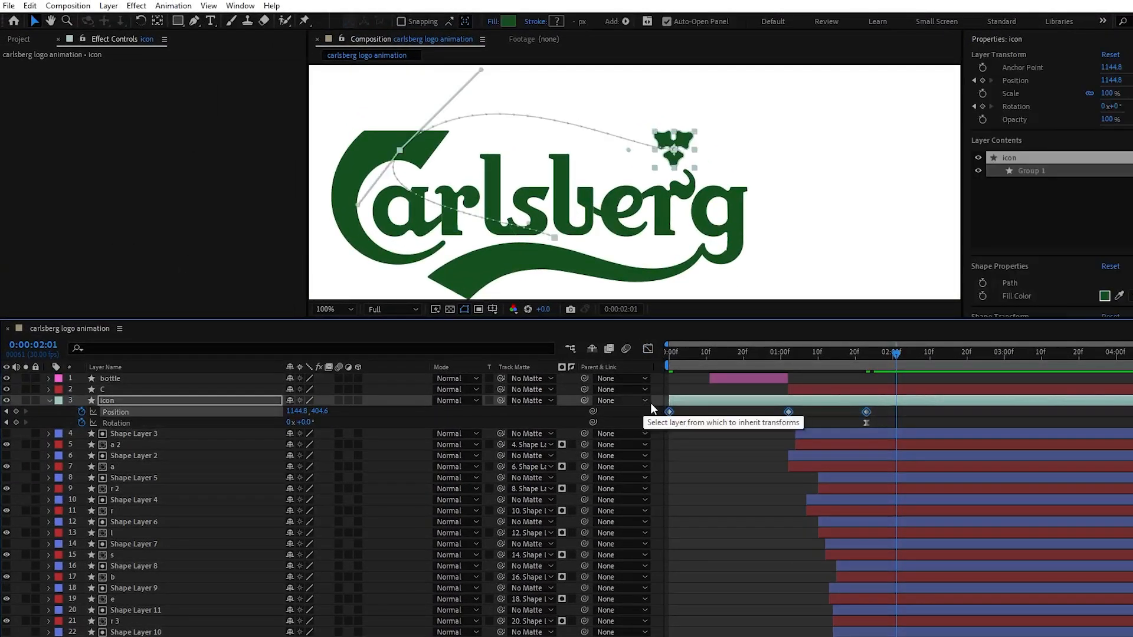
click(648, 350)
click(789, 619)
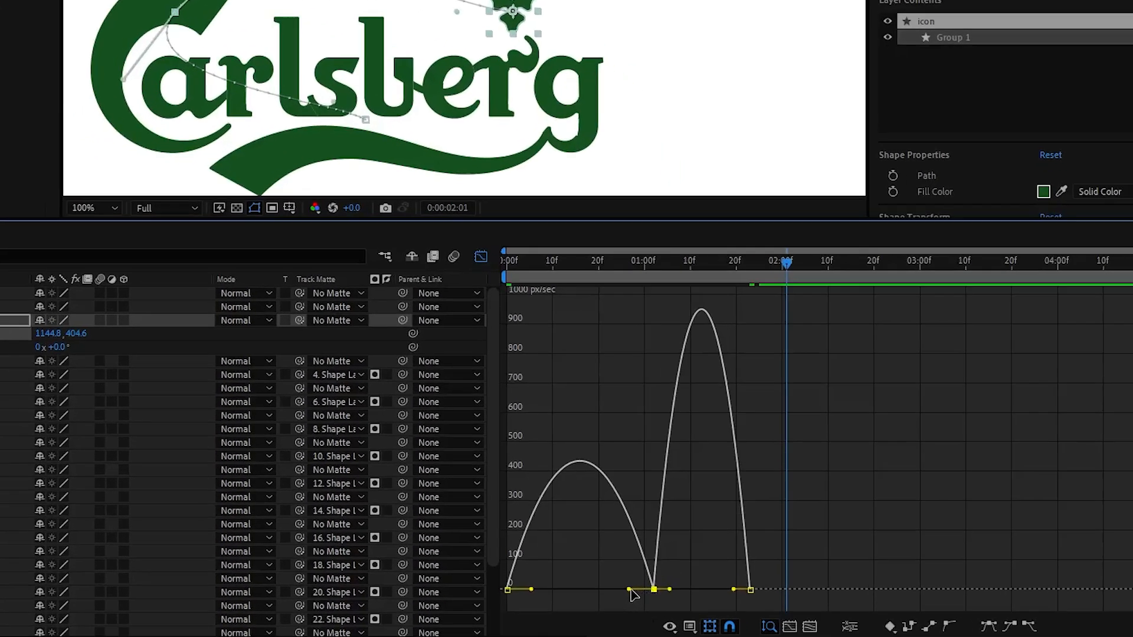
drag(768, 618, 837, 619)
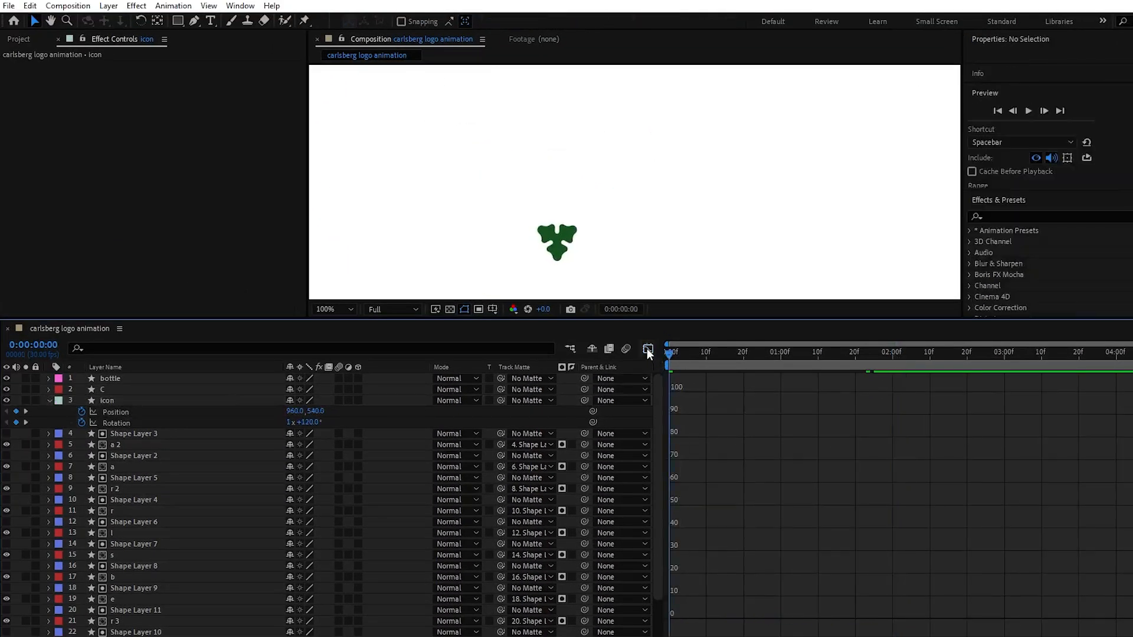
click(648, 349)
Keyframe the icon's Scale from 265% at 0:00:00:00 to 100% at 0:00:01:23 and collapse its properties
click(679, 401)
key(s)
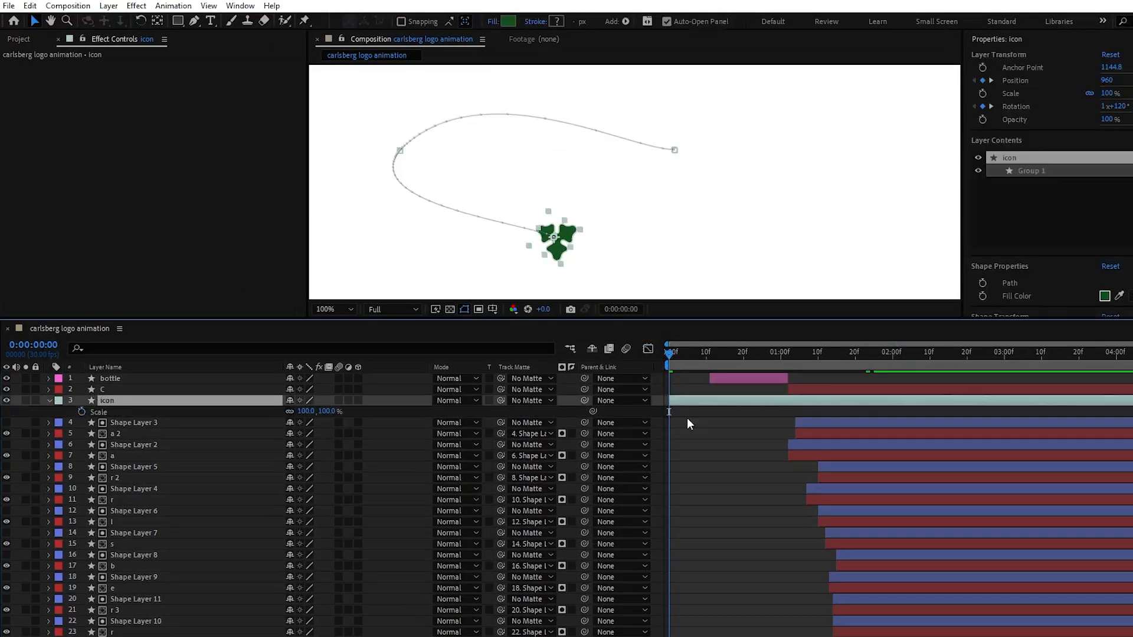
click(83, 410)
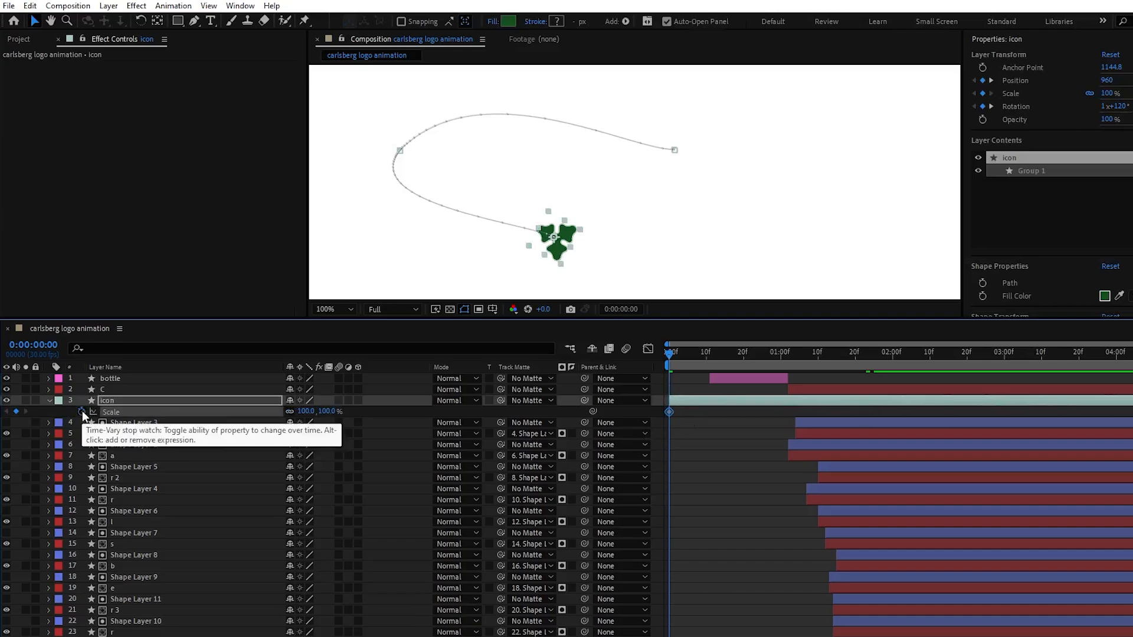
key(u)
drag(671, 423, 710, 423)
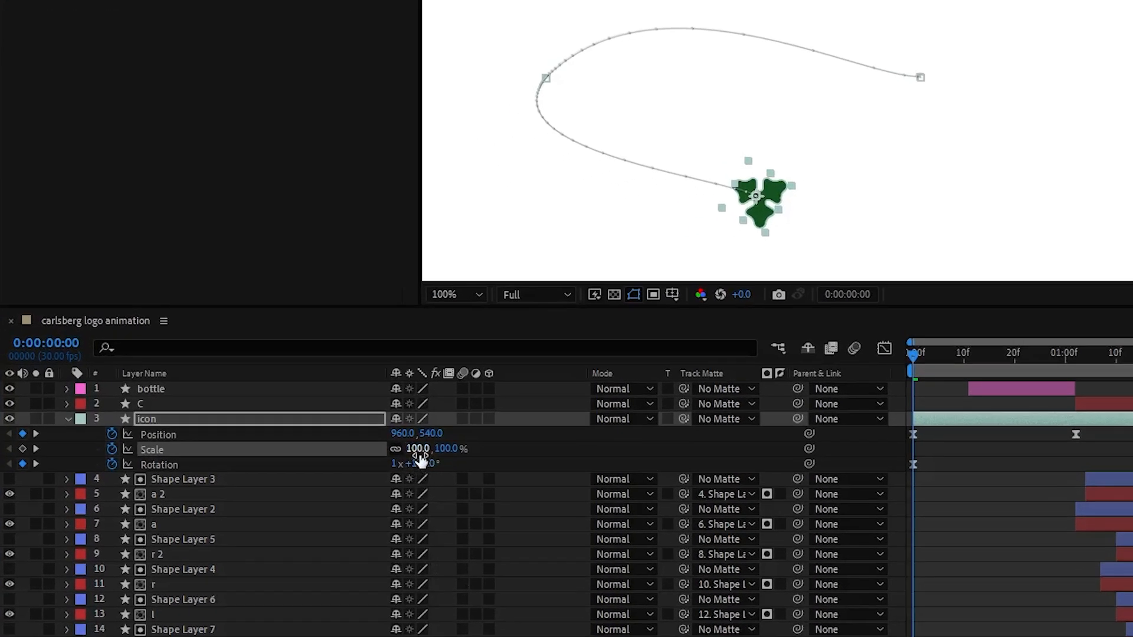
drag(419, 455, 435, 455)
drag(516, 457, 564, 457)
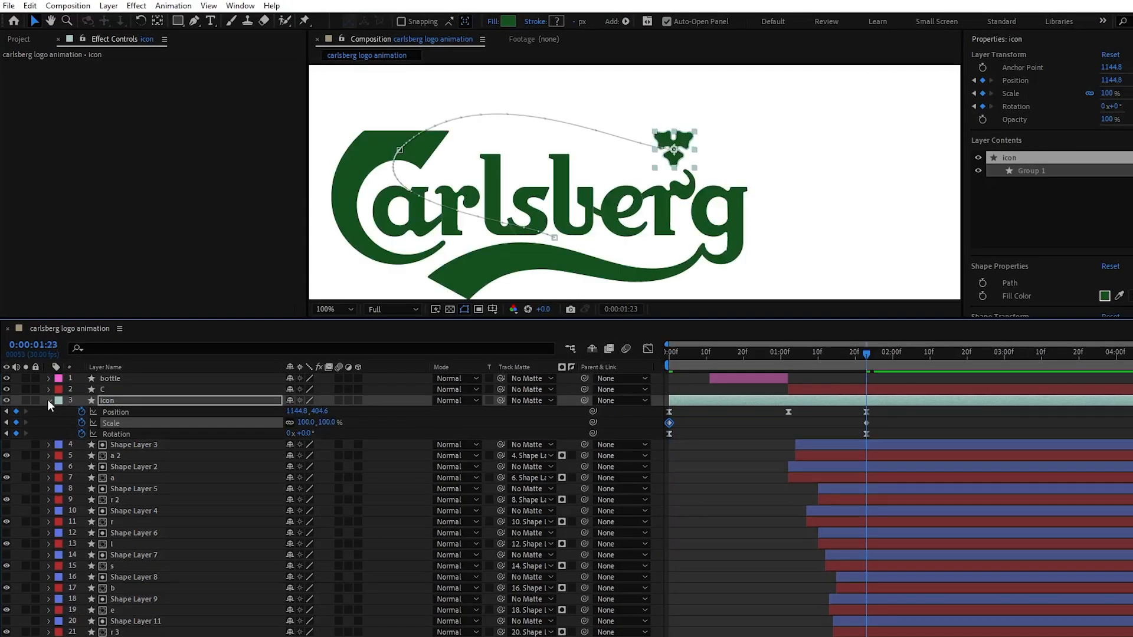
click(49, 401)
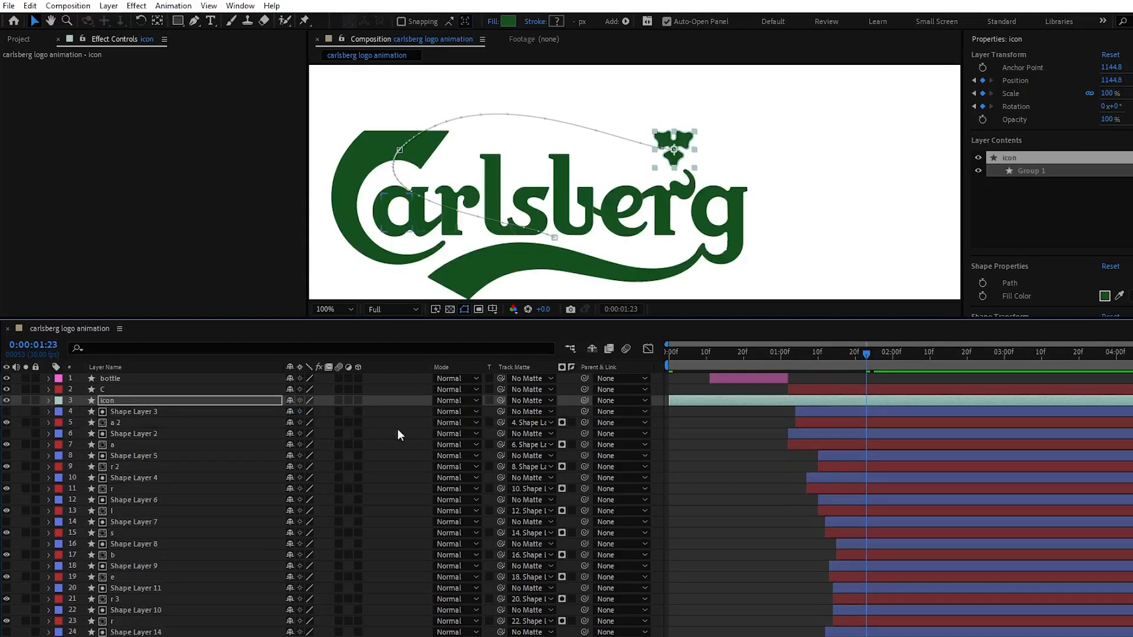
Return to the first frame and fit the whole composition in the viewer
drag(674, 354, 635, 351)
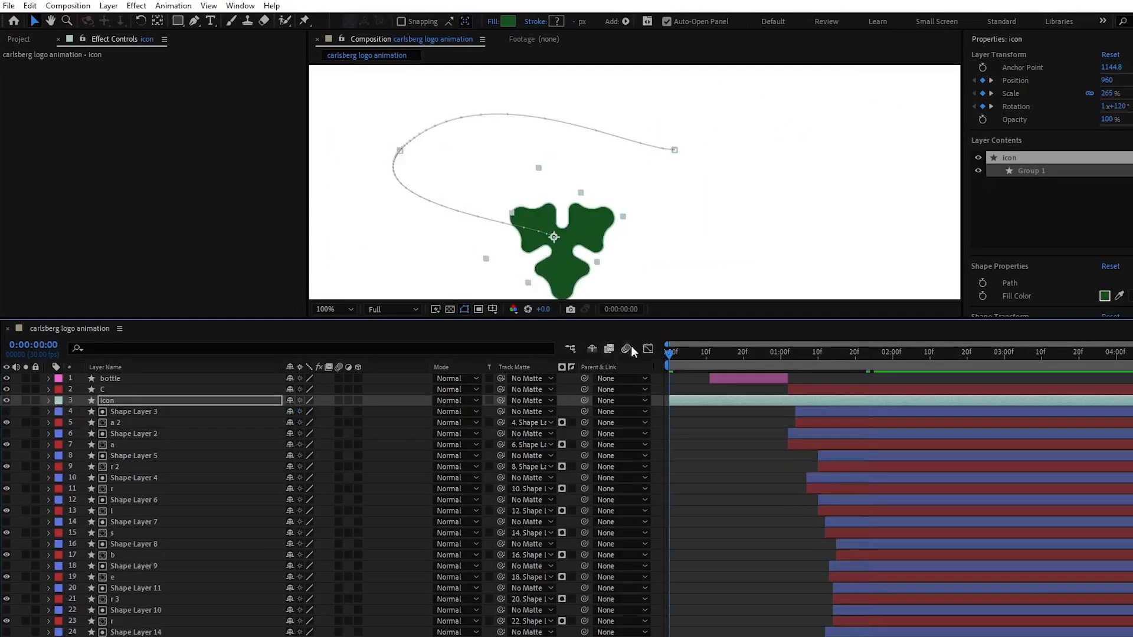
click(335, 309)
click(340, 324)
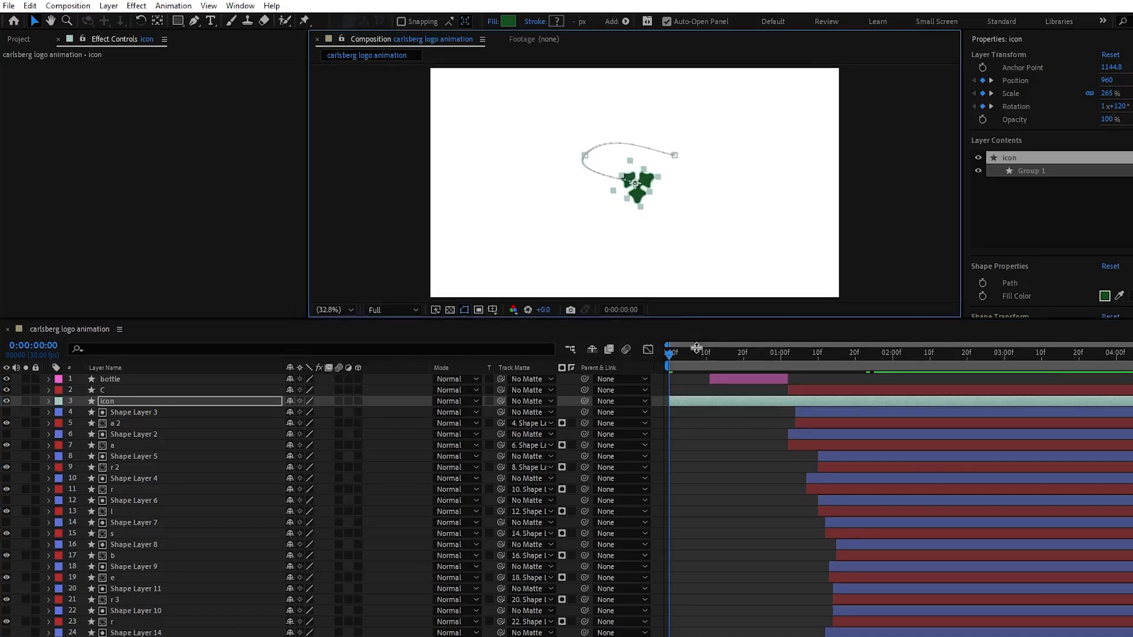
Keyframe the bottle's Offset Paths Amount at -32 at 0:00:00:11, rising to 0 about two frames later, and collapse its properties
drag(697, 319, 695, 419)
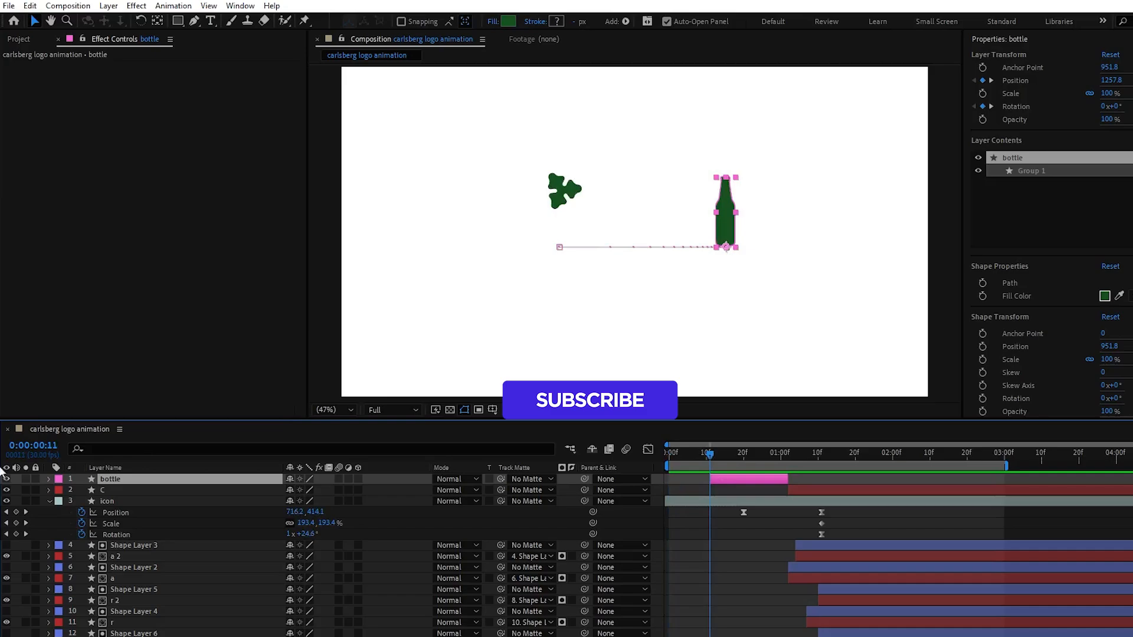
click(49, 479)
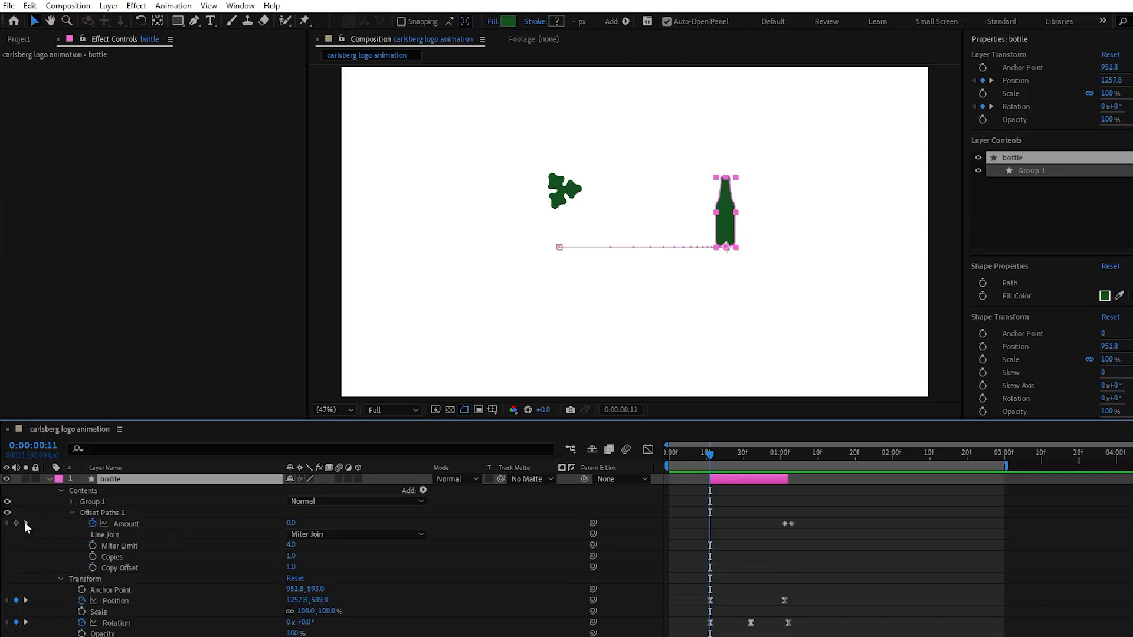
click(16, 523)
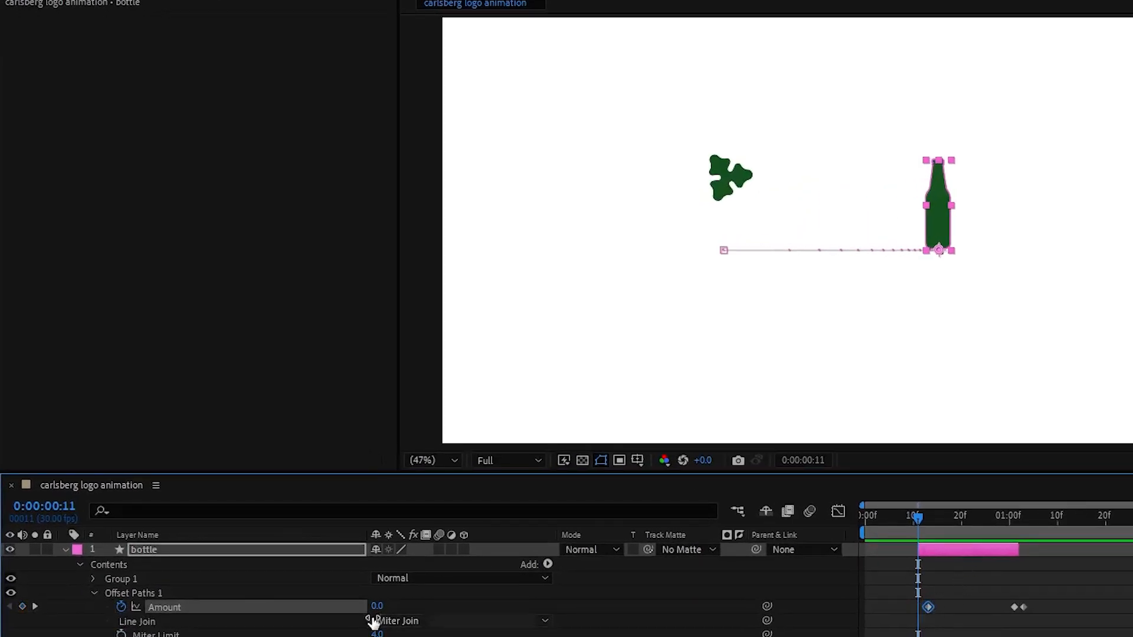
drag(377, 606, 353, 606)
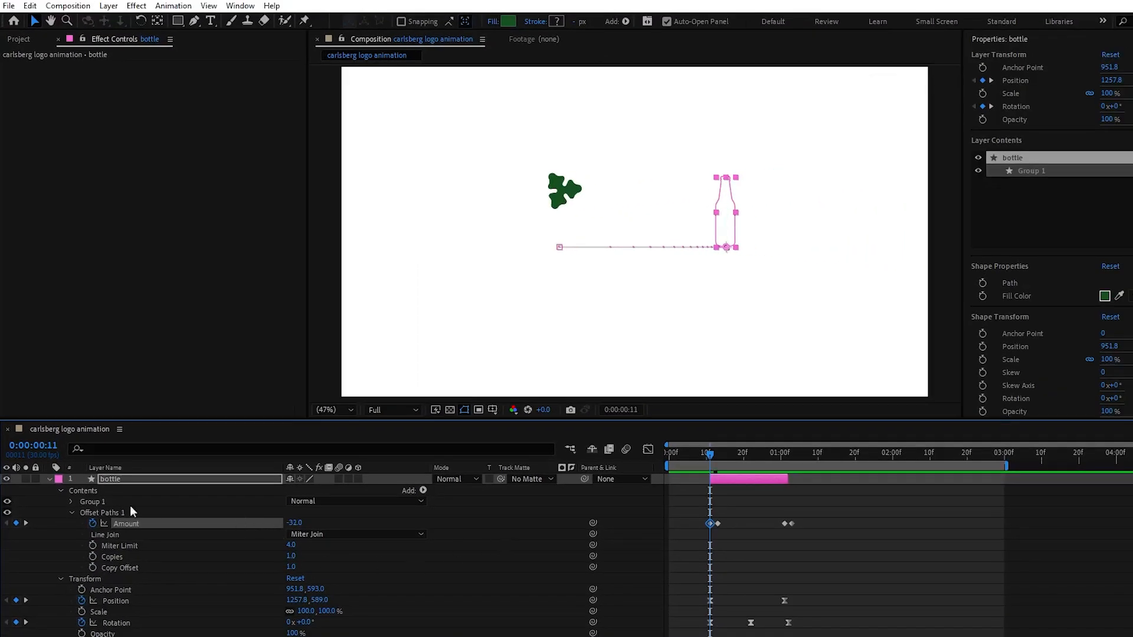
click(49, 479)
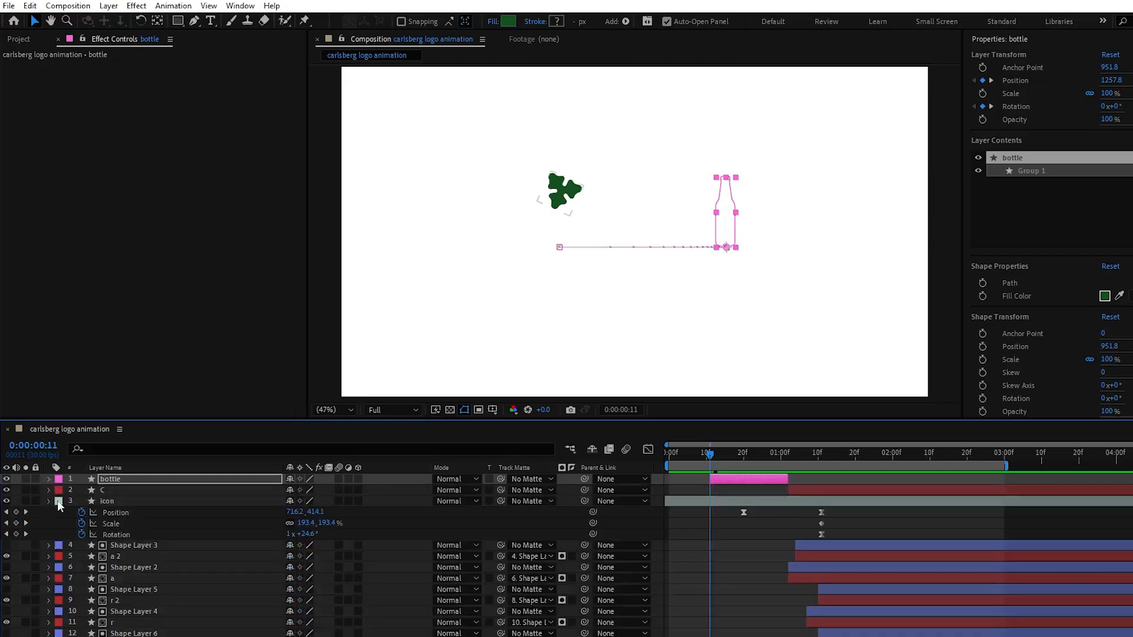
Collapse the icon's properties and preview the animation from the first frame
click(49, 502)
drag(697, 453, 645, 458)
key(space)
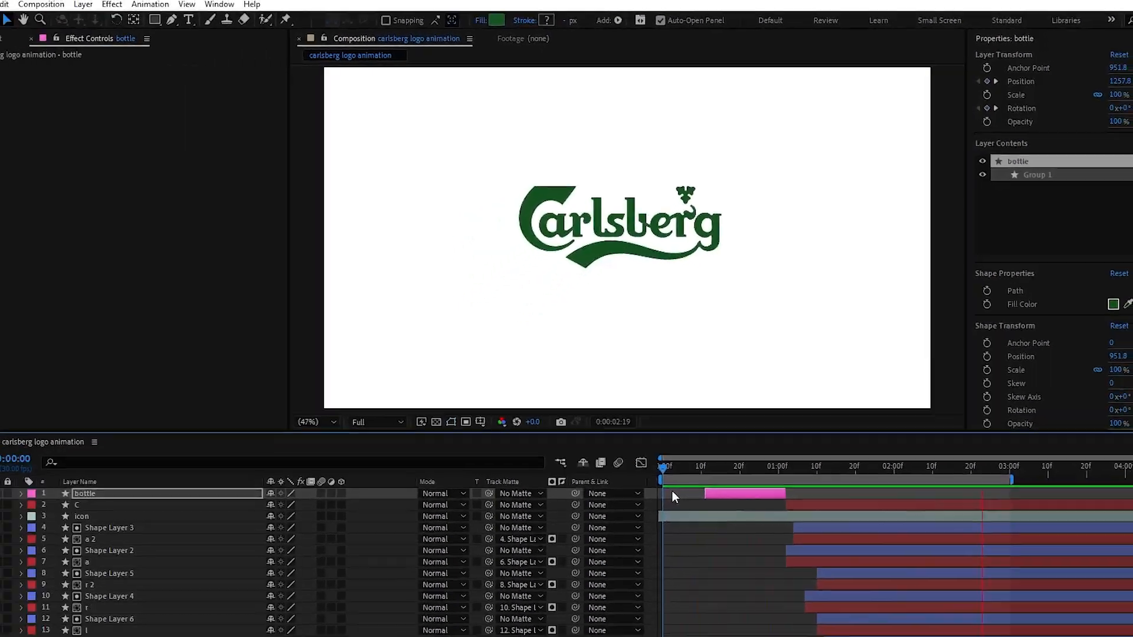
key(space)
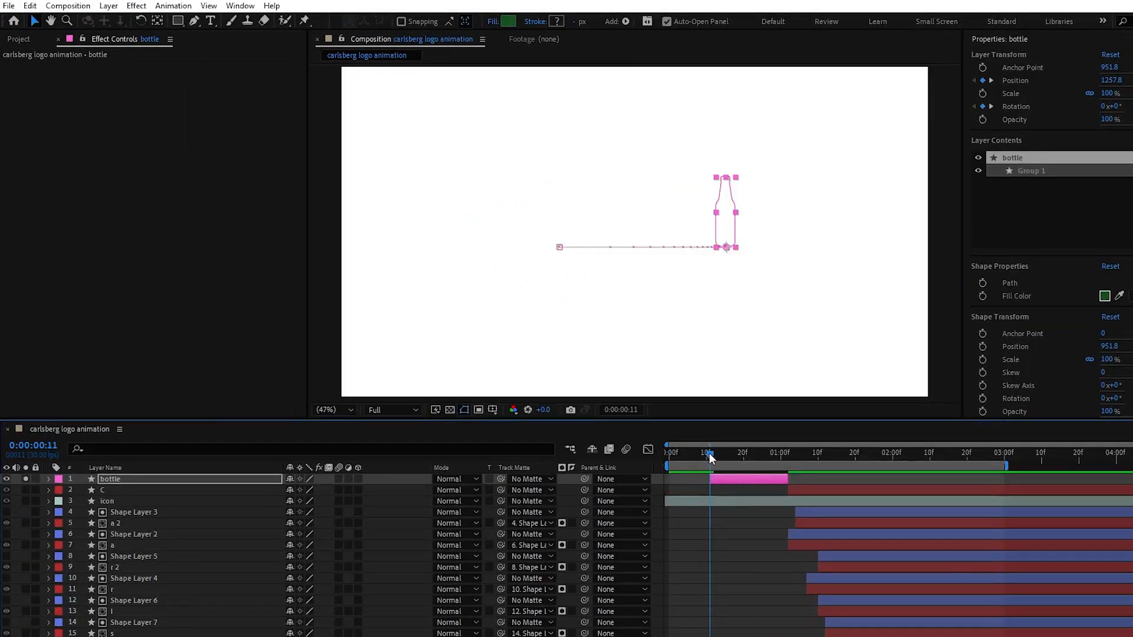
At 0:00:00:18, draw a straight horizontal three-point line under the bottle's base with the Pen tool on a new shape layer
drag(710, 455, 734, 452)
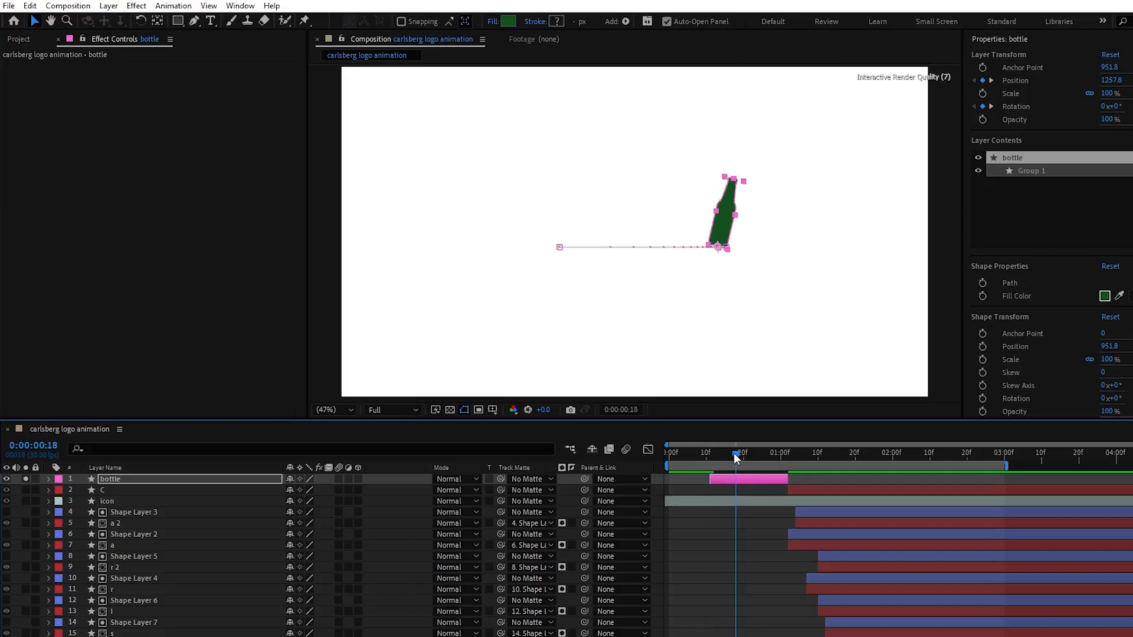
click(717, 488)
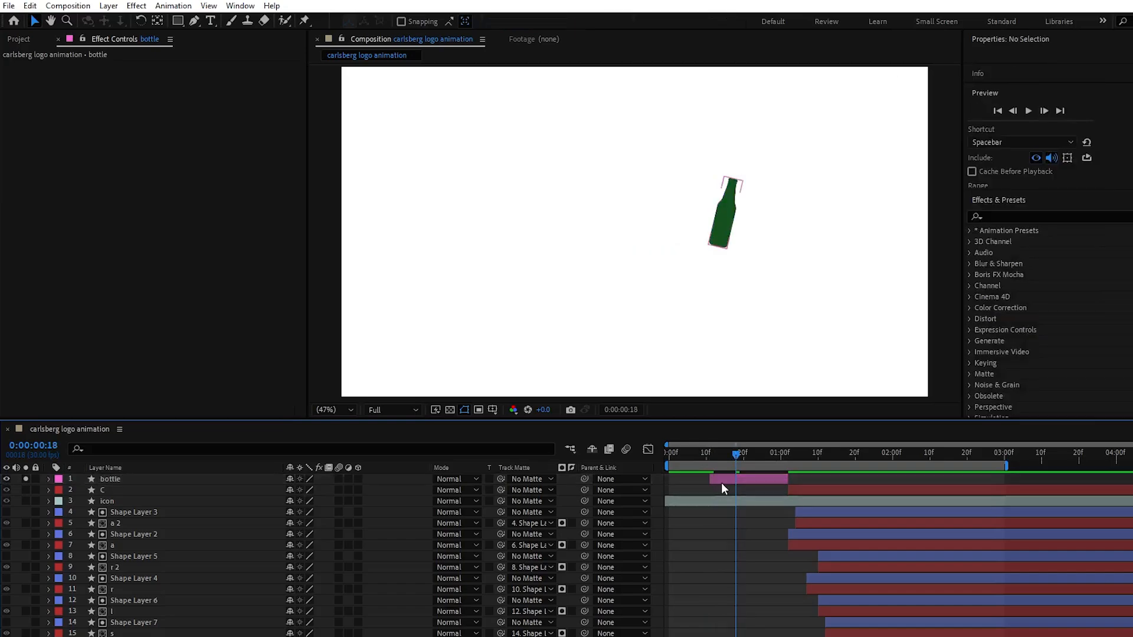
click(194, 22)
scroll(725, 248, up, 3)
click(807, 247)
shift+click(338, 247)
scroll(319, 249, down, 2)
drag(319, 249, 606, 290)
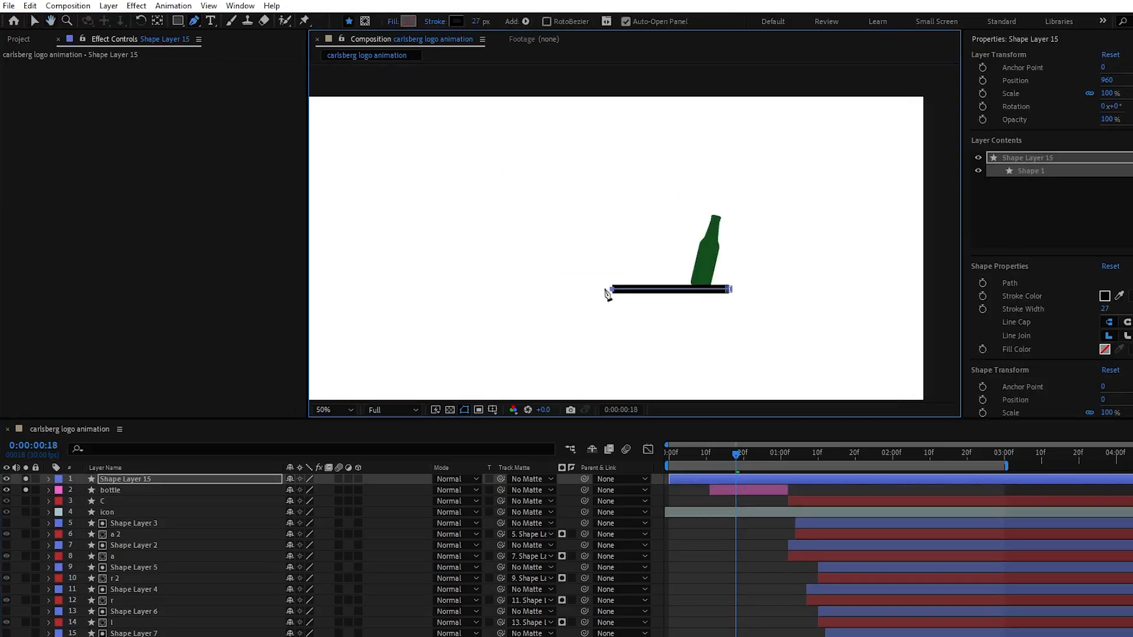
click(566, 289)
Set the line's stroke width to 5 px and sample its stroke colour from the green bottle
drag(475, 22, 462, 21)
scroll(761, 321, up, 2)
scroll(761, 321, down, 1)
click(456, 22)
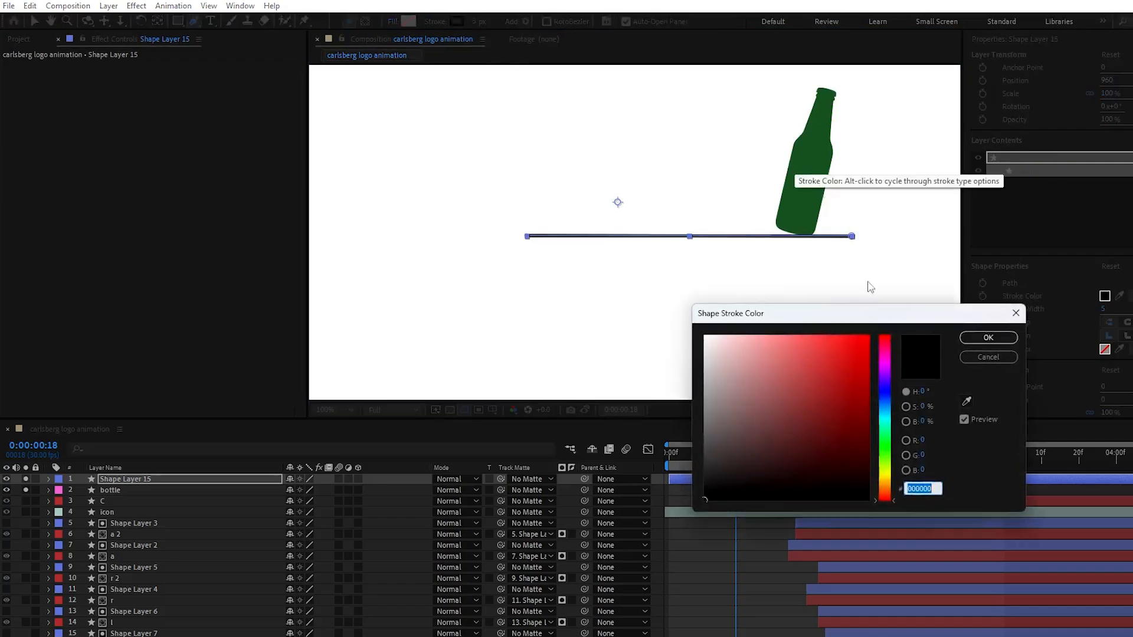
click(966, 401)
click(819, 195)
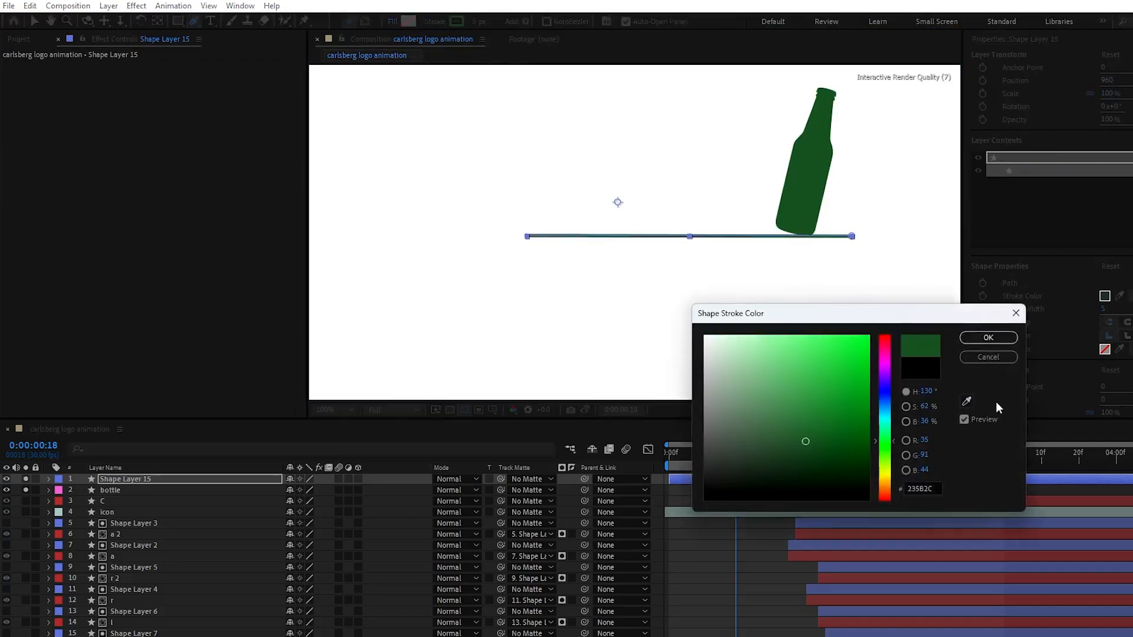
click(985, 338)
Trim the end of the line's layer to about 0:00:01:11 and add Trim Paths to it
drag(1131, 479, 821, 498)
click(710, 456)
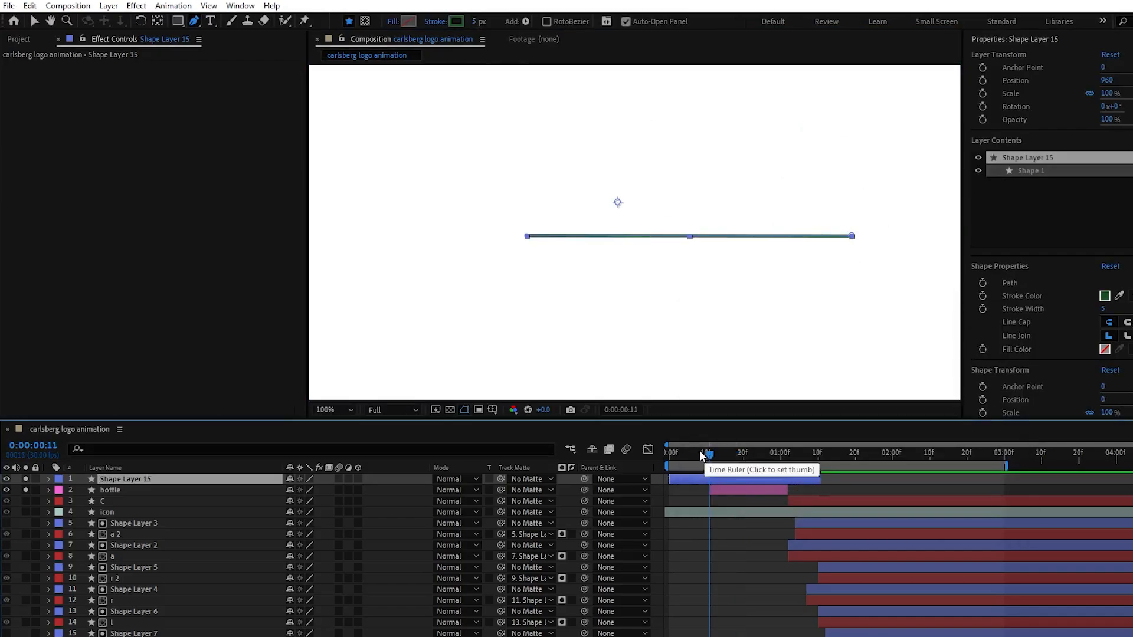
click(49, 479)
click(423, 491)
click(470, 419)
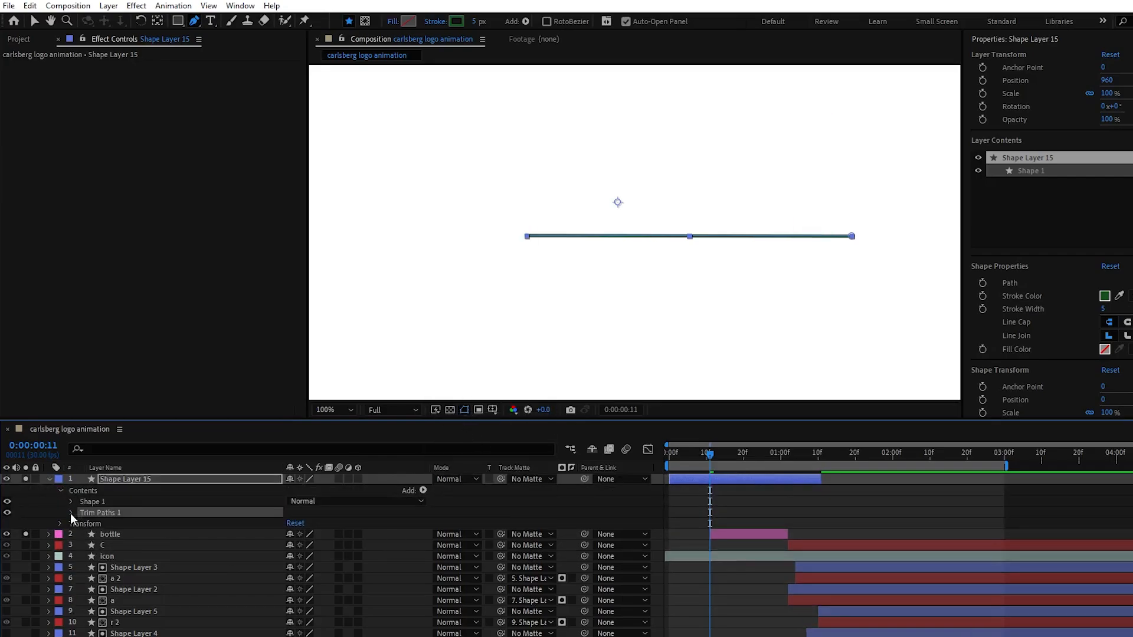
click(72, 513)
Keyframe the line's Trim Paths End from 0% at 0:00:00:01 to 100% at about 0:00:01:11
click(93, 534)
drag(710, 534, 789, 534)
drag(298, 534, 236, 536)
drag(710, 534, 672, 534)
drag(788, 534, 822, 534)
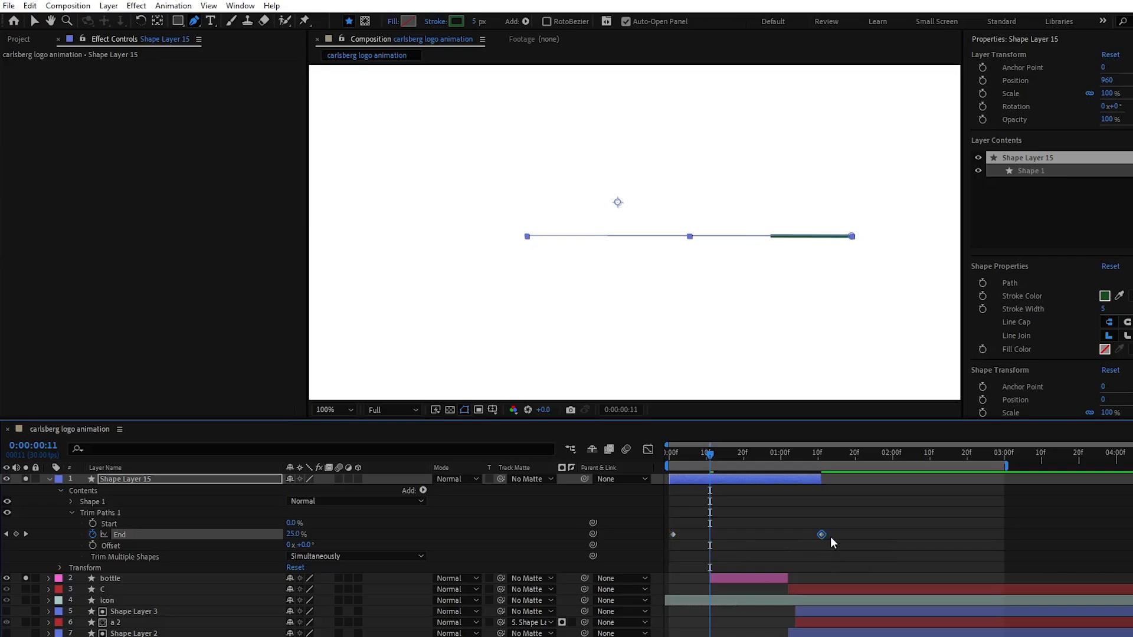
Keyframe the line's Trim Paths Offset from 0° at 0:00:00:01 to 1x+54° at 0:00:00:23
key(j)
click(94, 544)
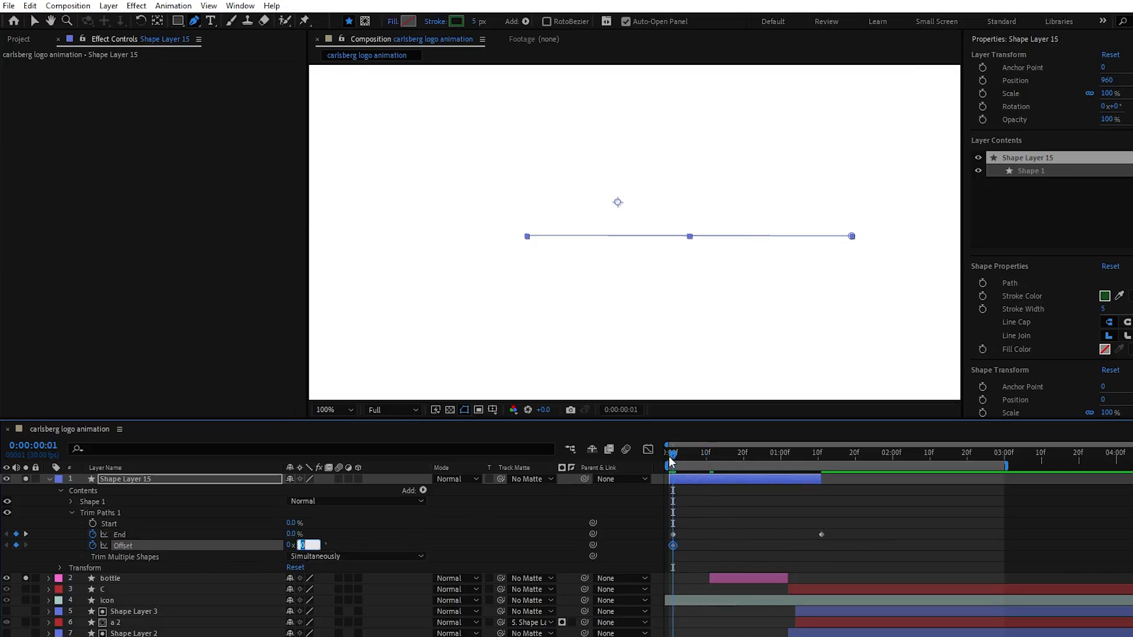
drag(671, 460, 753, 458)
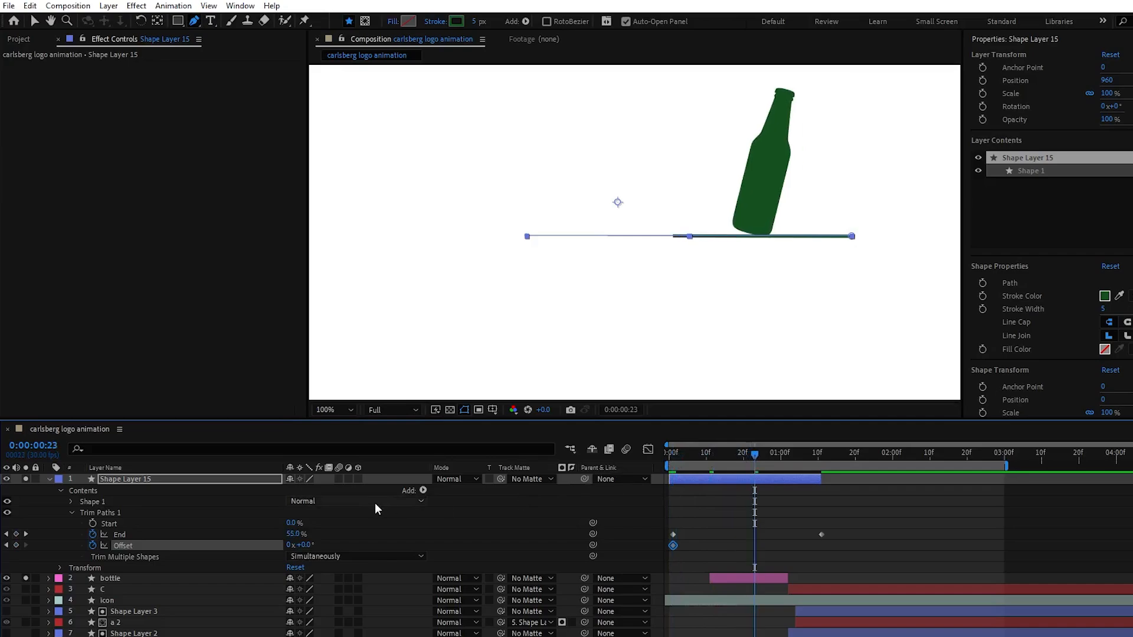
drag(305, 544, 321, 543)
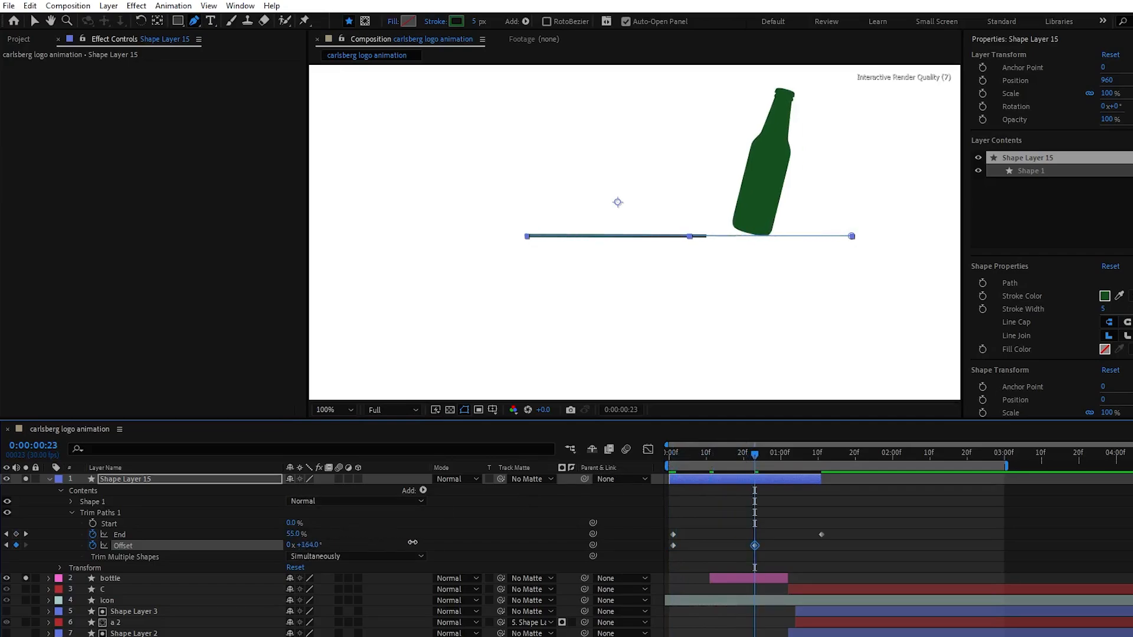
drag(460, 542, 580, 542)
Move the last End keyframe to about 0:00:01:03 and keyframe Start from 0% at about 0:00:00:27 to 100% at 0:00:01:09
drag(754, 456, 810, 459)
drag(820, 534, 791, 534)
click(93, 523)
mouse_move(810, 457)
mouse_down()
mouse_move(770, 458)
mouse_move(813, 459)
mouse_up()
drag(291, 520, 369, 523)
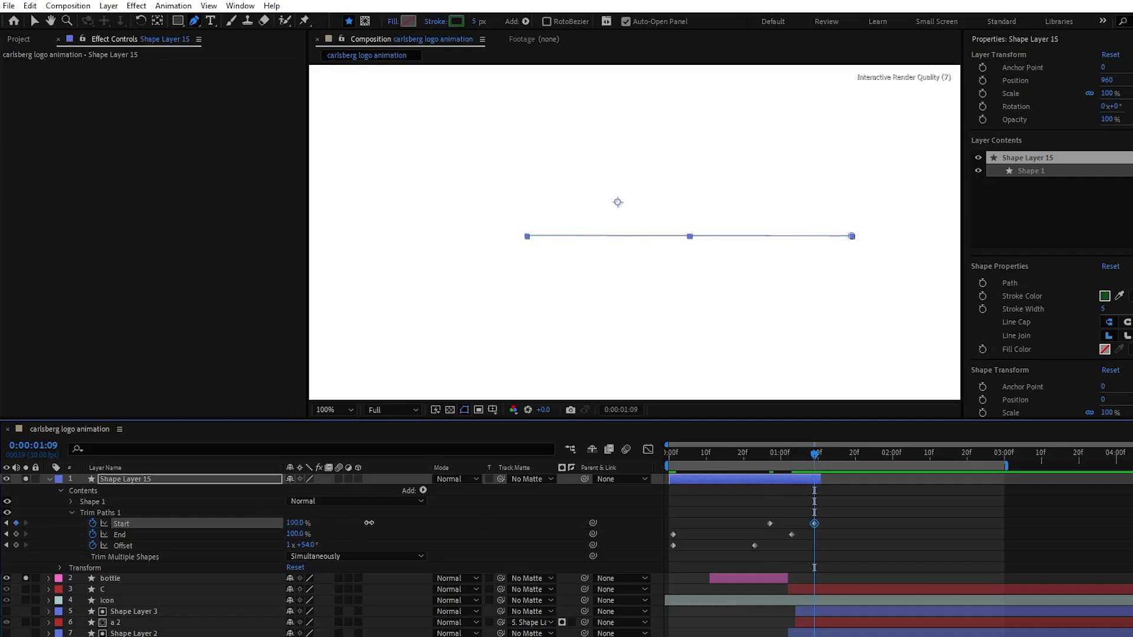
Easy ease all Trim Paths keyframes and make the line's layer and its first End and Offset keyframes start at 0:00:00:11
drag(846, 553, 654, 512)
key(F9)
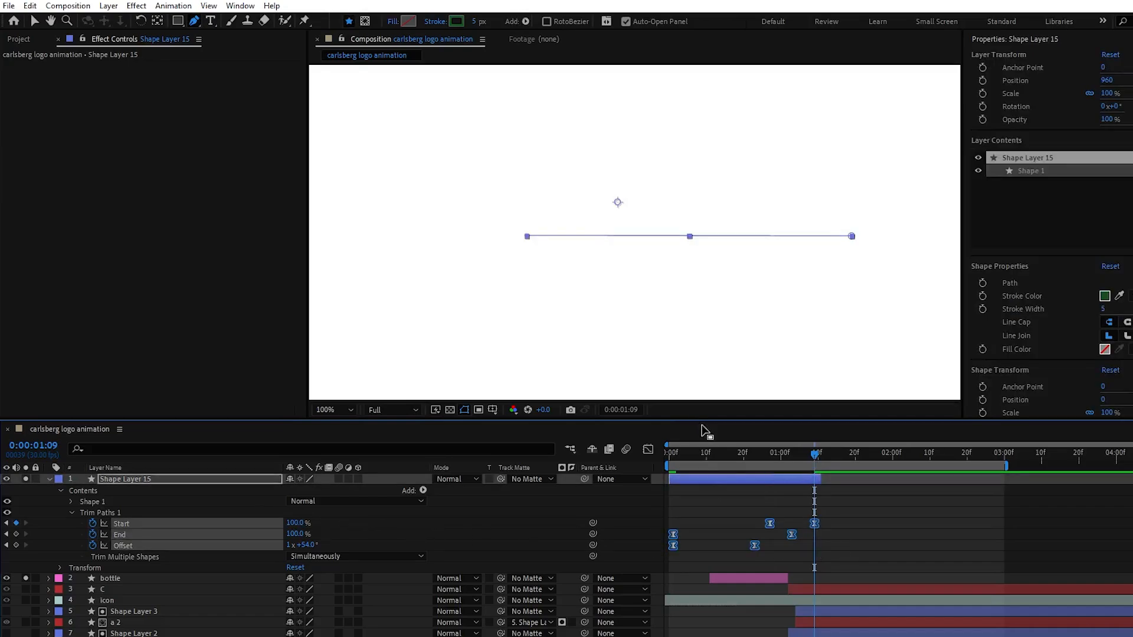
drag(676, 456, 855, 457)
drag(673, 545, 709, 546)
drag(670, 479, 710, 479)
drag(770, 546, 816, 546)
drag(854, 456, 759, 456)
key(ctrl+z)
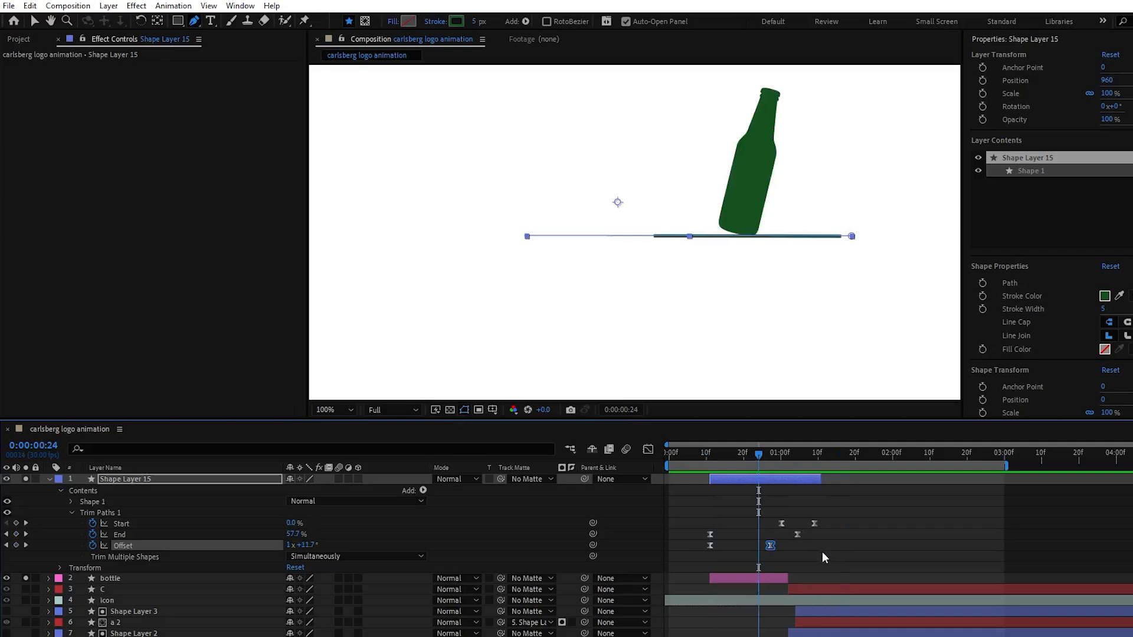
Compress all the line's Trim Paths keyframes to finish at about 0:00:00:26 and thin its stroke to 2 px
drag(830, 556, 653, 514)
drag(813, 522, 766, 522)
drag(701, 465, 705, 465)
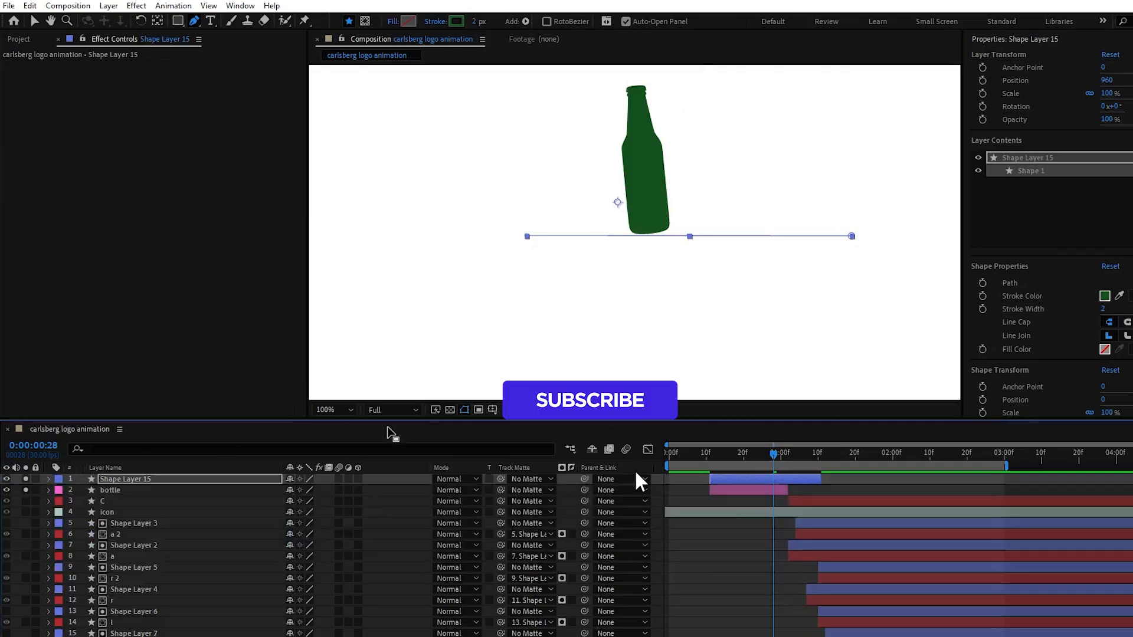
click(328, 411)
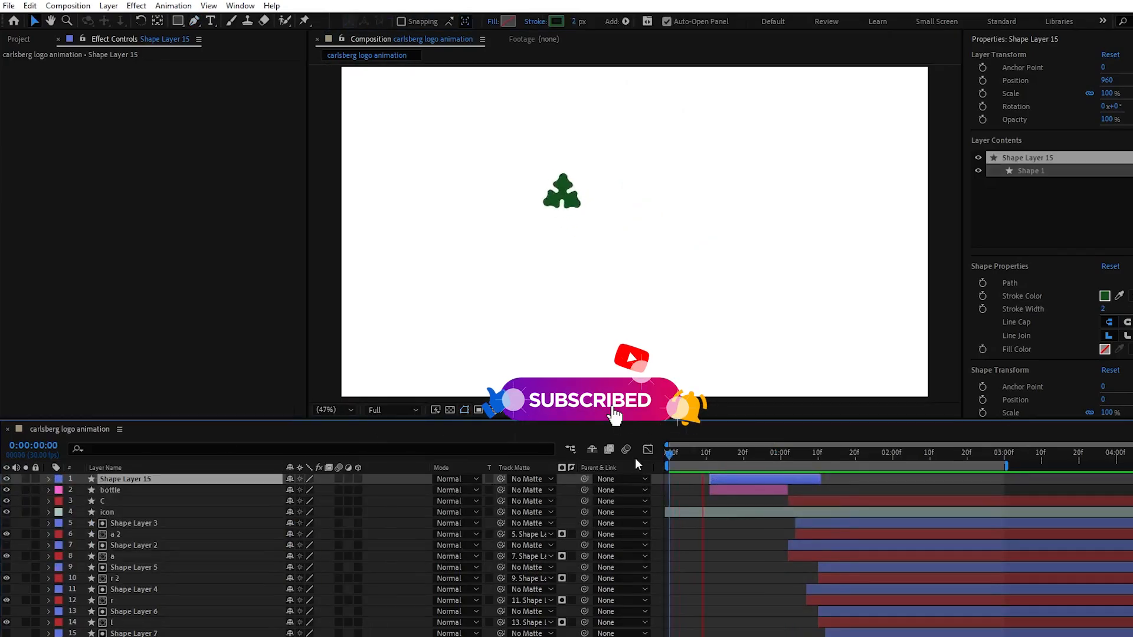